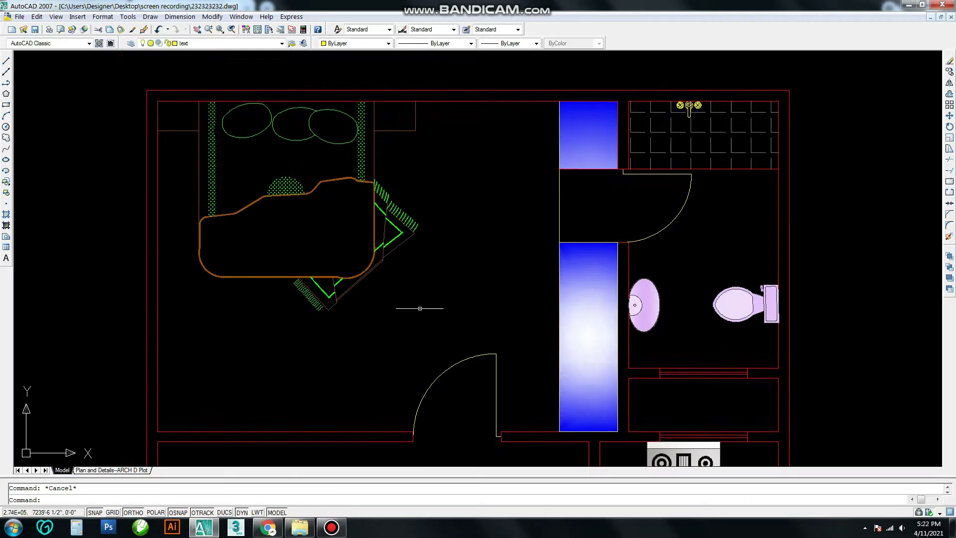
Pan and zoom across the plan to frame the lower room and stairs
scroll(332, 418, "down", 3)
scroll(412, 370, "up", 1)
scroll(404, 368, "up", 3)
scroll(404, 368, "up", 2)
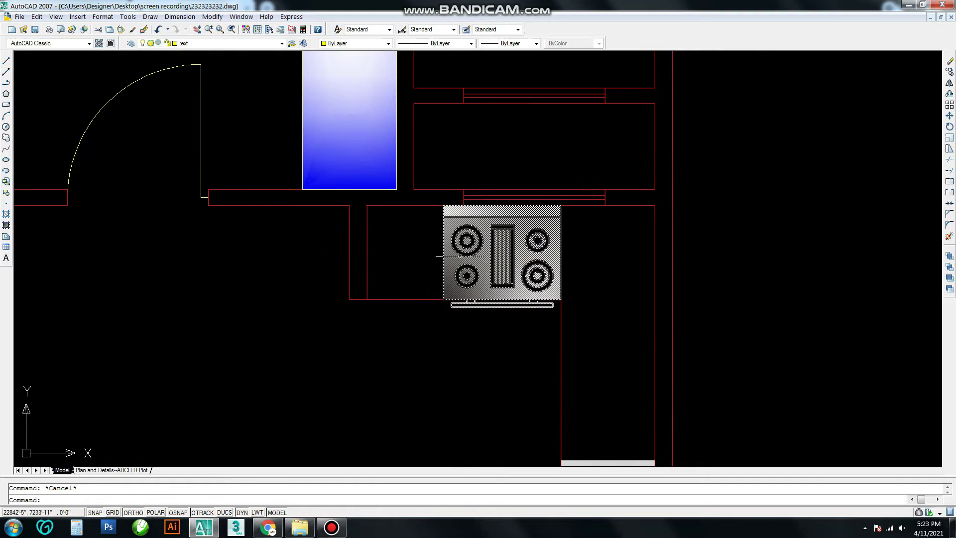
scroll(404, 342, "down", 3)
scroll(326, 316, "up", 3)
scroll(512, 239, "down", 2)
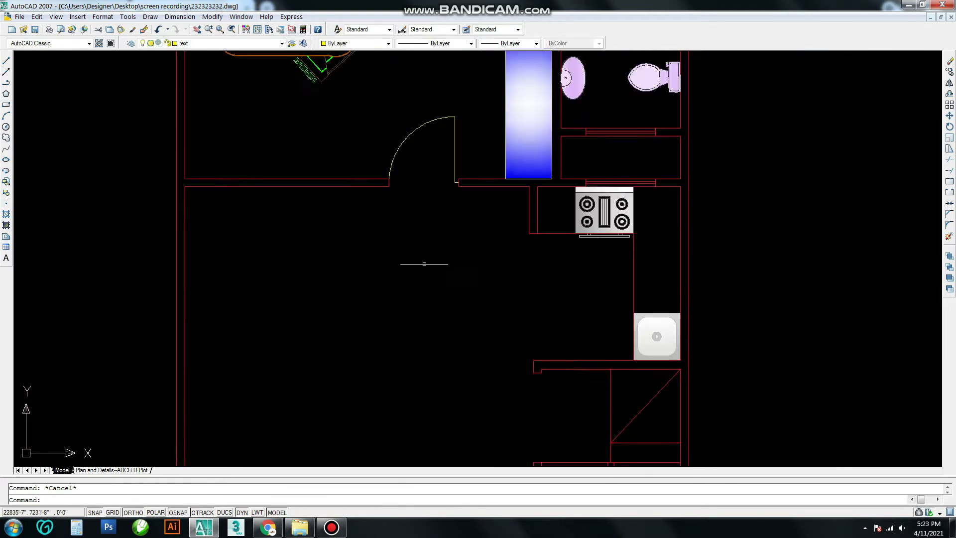
middle_click_drag(370, 306, 447, 388)
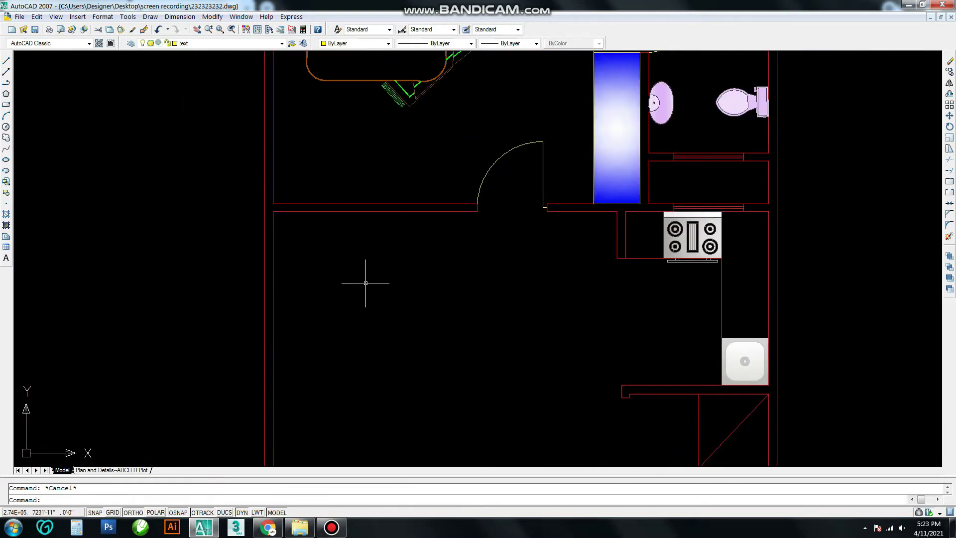
middle_click_drag(425, 293, 427, 321)
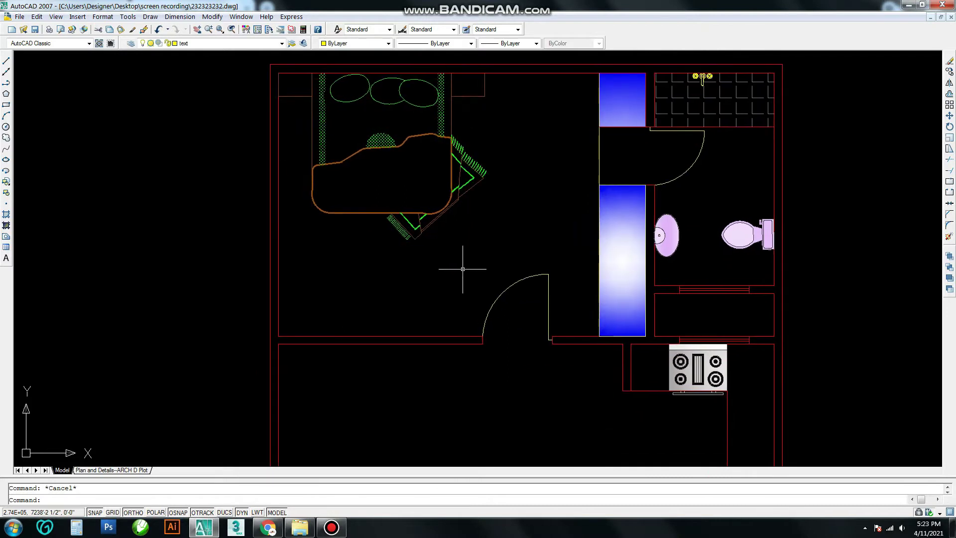
mouse_move(454, 193)
middle_mouse_down()
mouse_move(463, 313)
mouse_move(481, 346)
middle_mouse_up()
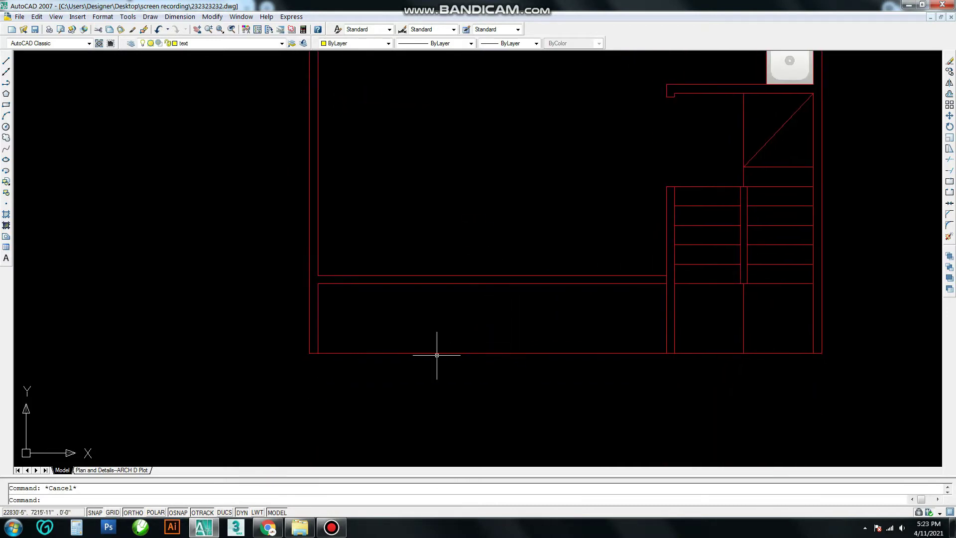
mouse_move(441, 292)
middle_mouse_down()
mouse_move(451, 367)
mouse_move(442, 302)
middle_mouse_up()
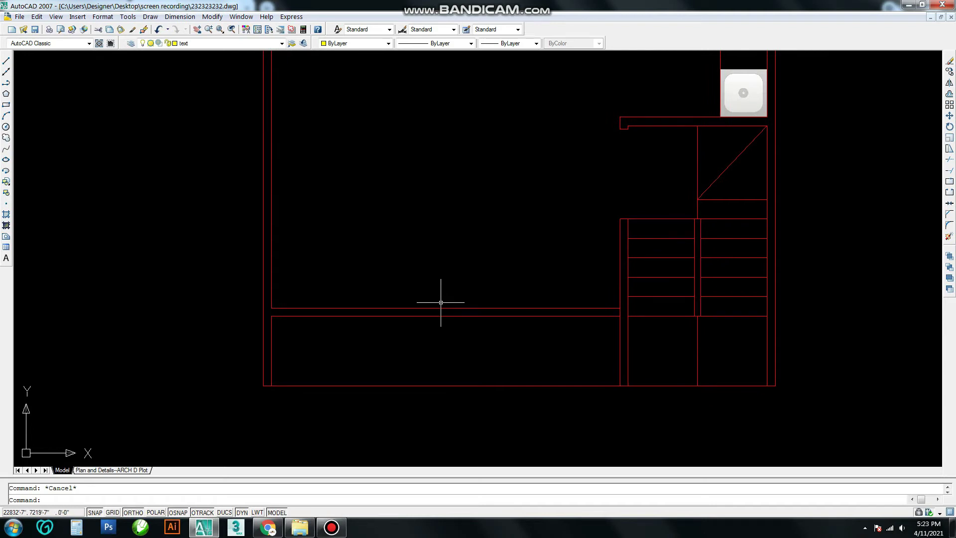
scroll(427, 311, "up", 2)
mouse_move(427, 314)
middle_mouse_down()
mouse_move(449, 363)
mouse_move(438, 307)
middle_mouse_up()
Start and cancel the Offset, Trim and Extend commands around the lower wall line
type("o")
key("Return")
key("Escape")
type("tr")
key("Return")
key("Return")
scroll(283, 341, "up", 3)
scroll(651, 374, "down", 5)
middle_click_drag(650, 373, 487, 357)
key("Escape")
type("ex")
key("Return")
key("Return")
key("Escape")
left_click(785, 315)
key("Escape")
Select the vertical wall line at the strip's end
scroll(484, 352, "up", 3)
scroll(488, 342, "up", 2)
mouse_move(489, 342)
middle_mouse_down()
mouse_move(646, 376)
mouse_move(458, 322)
middle_mouse_up()
scroll(459, 322, "down", 3)
left_click_drag(447, 310, 319, 310)
scroll(444, 299, "up", 3)
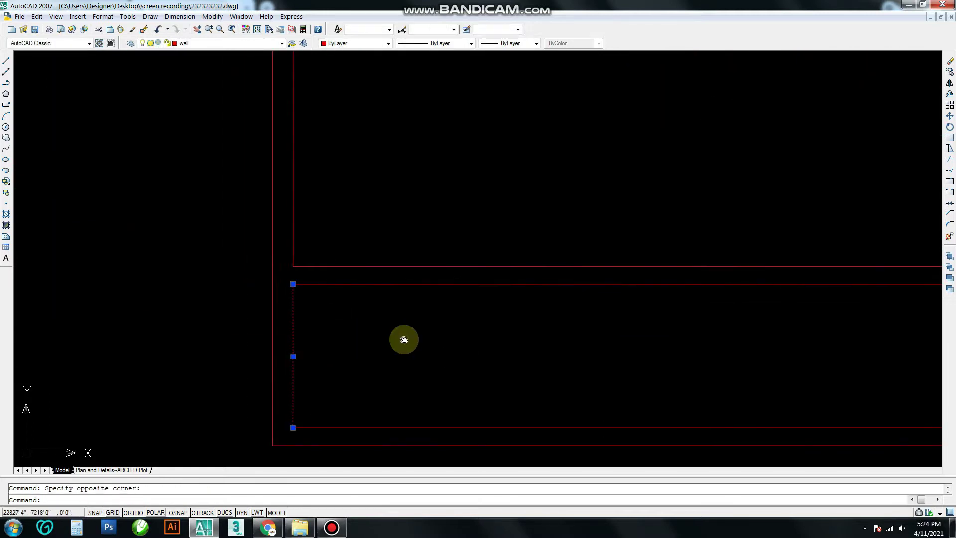
middle_click_drag(403, 339, 438, 308)
scroll(438, 308, "down", 4)
middle_click_drag(545, 322, 549, 303)
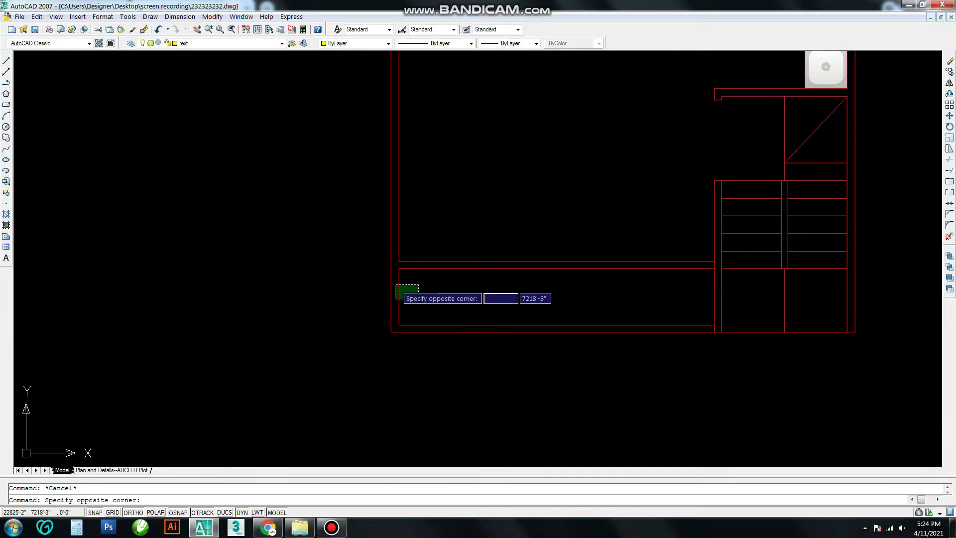
Offset the strip's end wall line twice into two parallel vertical lines
type("o")
key("Return")
left_click(508, 295)
key("Escape")
left_click(512, 292)
key("Return")
left_click(533, 294)
key("Escape")
Trim away the horizontal line segments between the new vertical lines
scroll(533, 294, "up", 2)
scroll(595, 322, "down", 3)
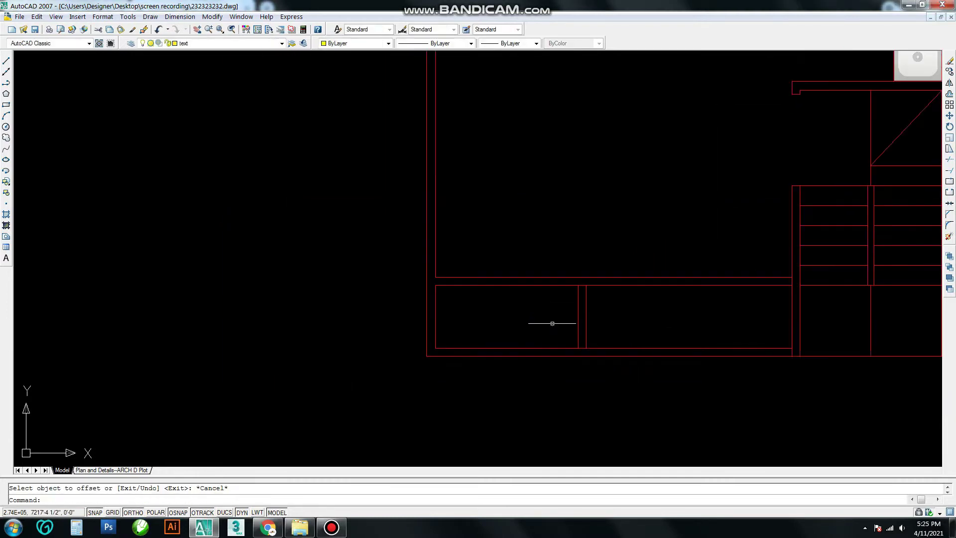
scroll(558, 349, "down", 2)
scroll(587, 373, "down", 2)
scroll(587, 342, "up", 2)
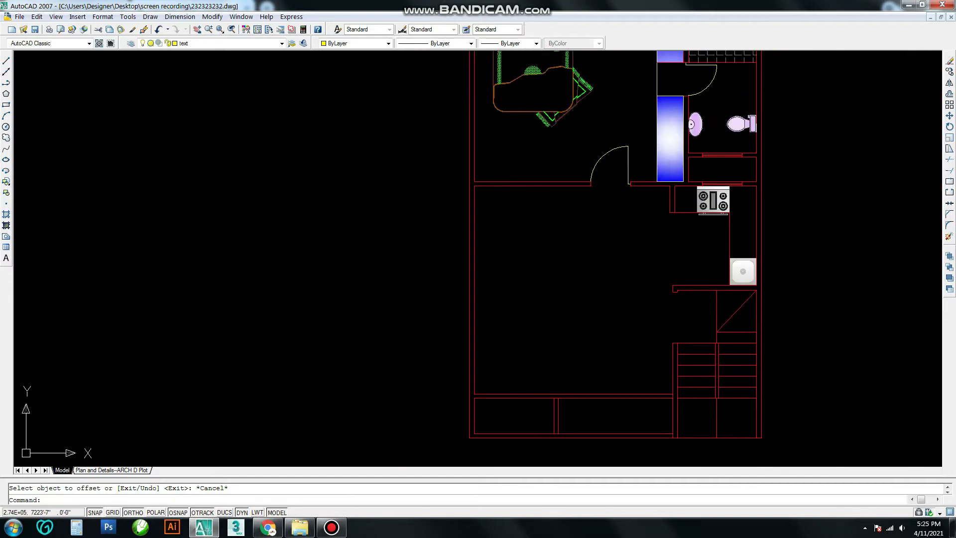
scroll(593, 333, "up", 3)
scroll(548, 297, "up", 2)
type("tr")
key("Return")
left_click(596, 330)
key("Escape")
Join the wall lines into one stepped outline
type("j")
key("Return")
left_click(431, 252)
type("tr")
key("Return")
key("Return")
key("Escape")
key("Return")
key("Return")
scroll(623, 271, "down", 2)
middle_click_drag(483, 316, 560, 252)
key("Escape")
scroll(516, 284, "down", 1)
scroll(516, 285, "up", 1)
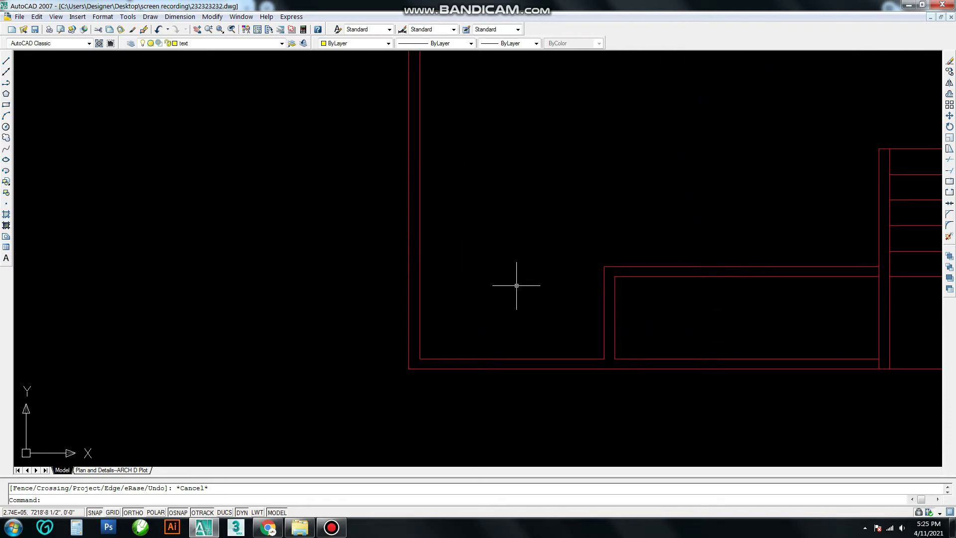
left_click(604, 358)
left_click(604, 266)
left_click(555, 279)
left_click_drag(567, 289, 528, 279)
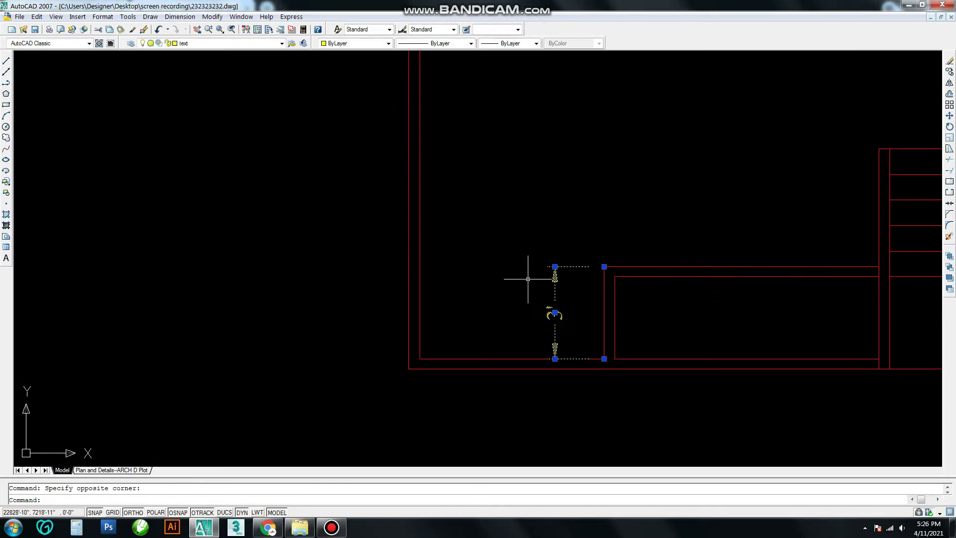
key("Escape")
scroll(553, 283, "down", 2)
scroll(554, 241, "down", 1)
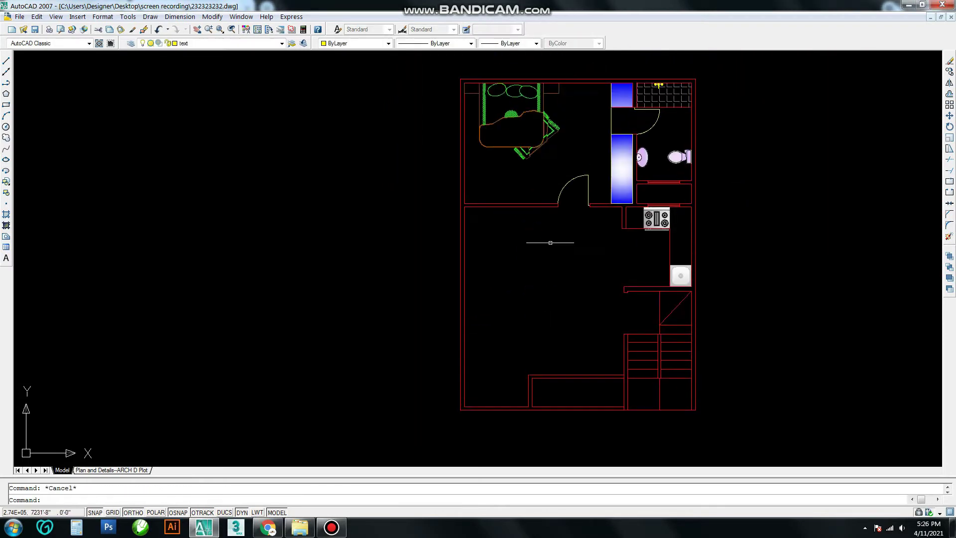
scroll(454, 241, "up", 2)
mouse_move(455, 241)
middle_mouse_down()
mouse_move(459, 257)
mouse_move(420, 354)
middle_mouse_up()
scroll(459, 256, "down", 1)
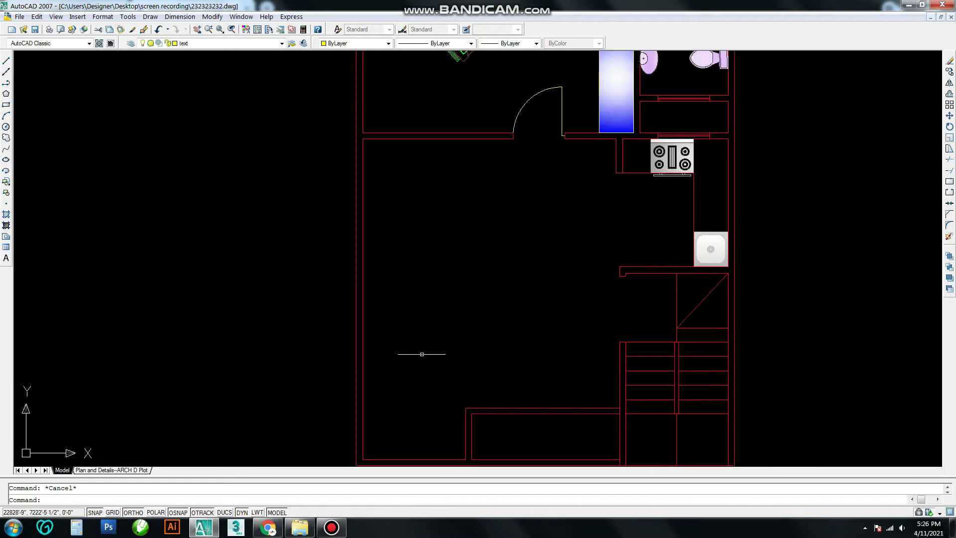
scroll(456, 332, "down", 2)
scroll(497, 342, "up", 3)
scroll(474, 320, "up", 1)
scroll(592, 313, "up", 1)
scroll(480, 309, "up", 1)
scroll(499, 307, "down", 2)
scroll(409, 345, "up", 2)
scroll(472, 328, "down", 3)
scroll(503, 333, "up", 1)
type("l")
key("Return")
left_click(506, 352)
key("Return")
type("o")
key("Return")
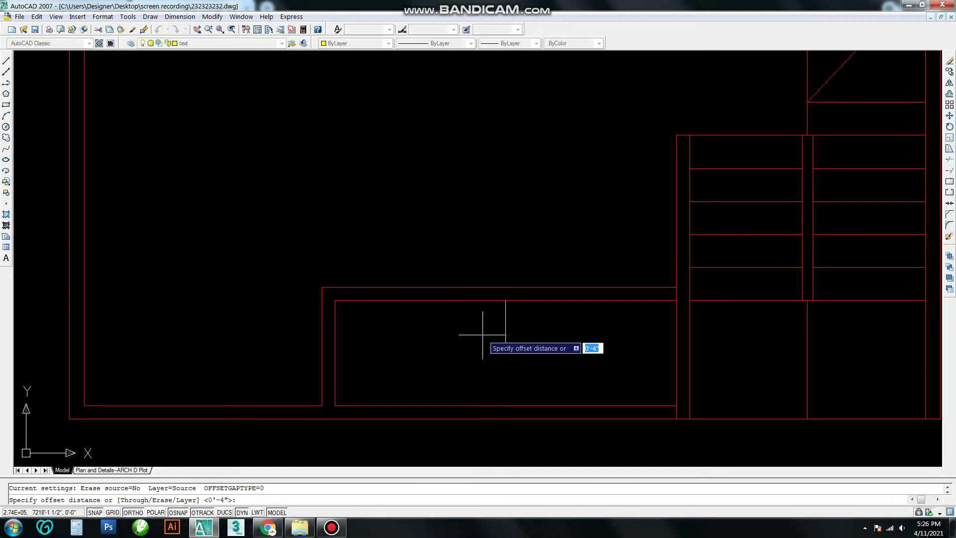
key("Return")
left_click(506, 323)
left_click(548, 341)
left_click(506, 323)
left_click(449, 341)
scroll(542, 328, "down", 3)
scroll(542, 328, "up", 5)
scroll(513, 249, "up", 1)
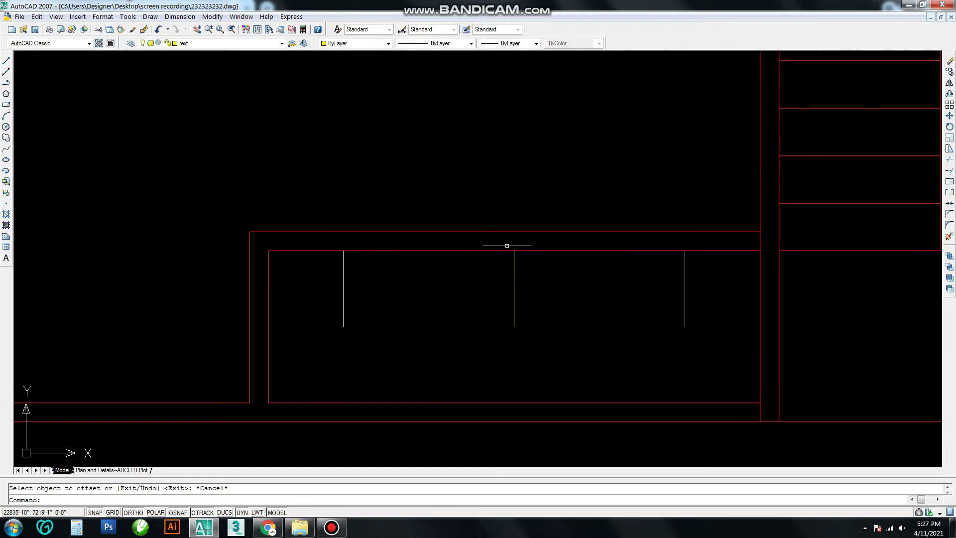
scroll(500, 248, "down", 2)
scroll(501, 250, "down", 3)
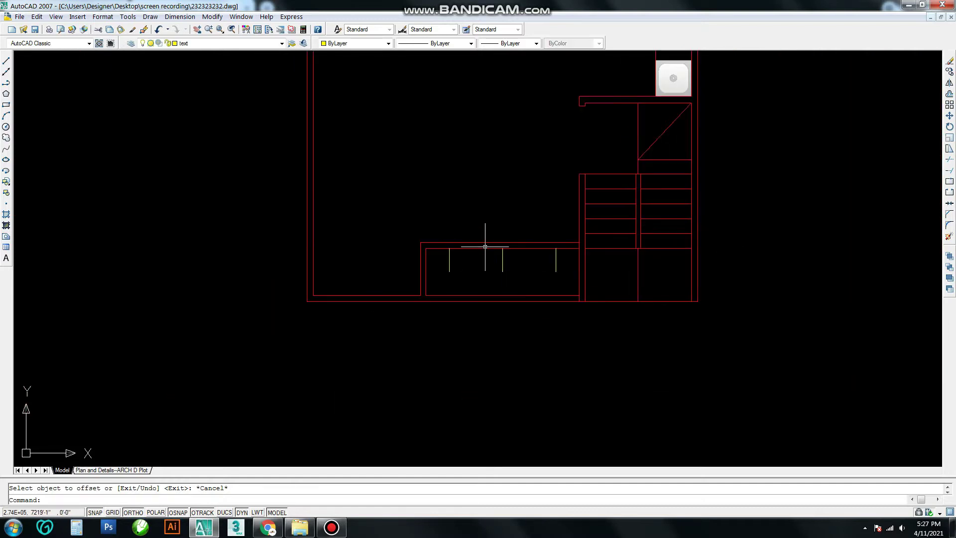
scroll(485, 246, "up", 6)
key("Escape")
scroll(348, 282, "down", 3)
scroll(357, 272, "up", 3)
scroll(456, 231, "down", 1)
scroll(461, 324, "up", 1)
scroll(473, 284, "up", 1)
scroll(454, 286, "up", 2)
scroll(690, 196, "up", 2)
scroll(690, 196, "down", 3)
scroll(572, 229, "up", 1)
scroll(461, 274, "up", 3)
type("ex")
key("Return")
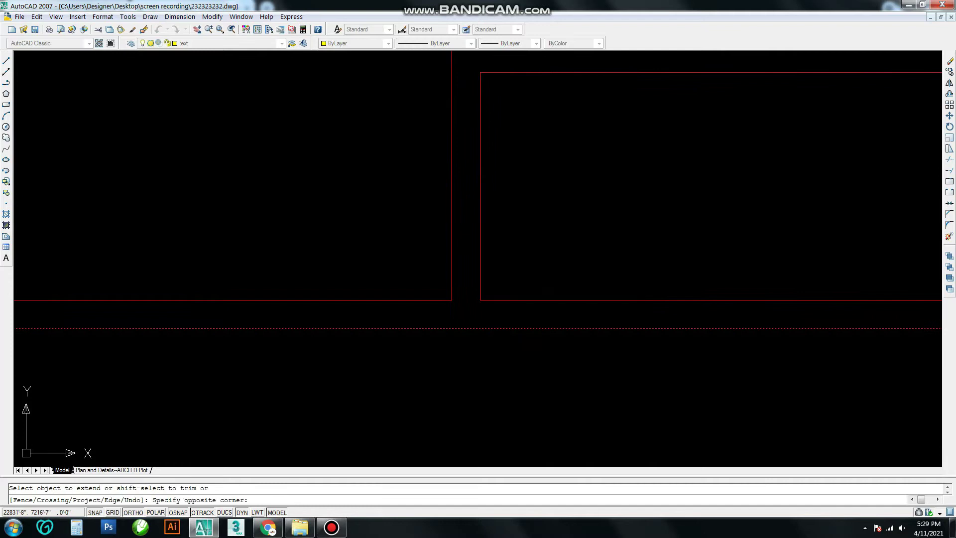
key("Escape")
scroll(712, 175, "down", 1)
scroll(572, 258, "down", 1)
scroll(591, 260, "up", 1)
type("tr")
key("Return")
key("Escape")
type("tr")
key("Return")
key("Return")
scroll(642, 234, "down", 2)
key("Escape")
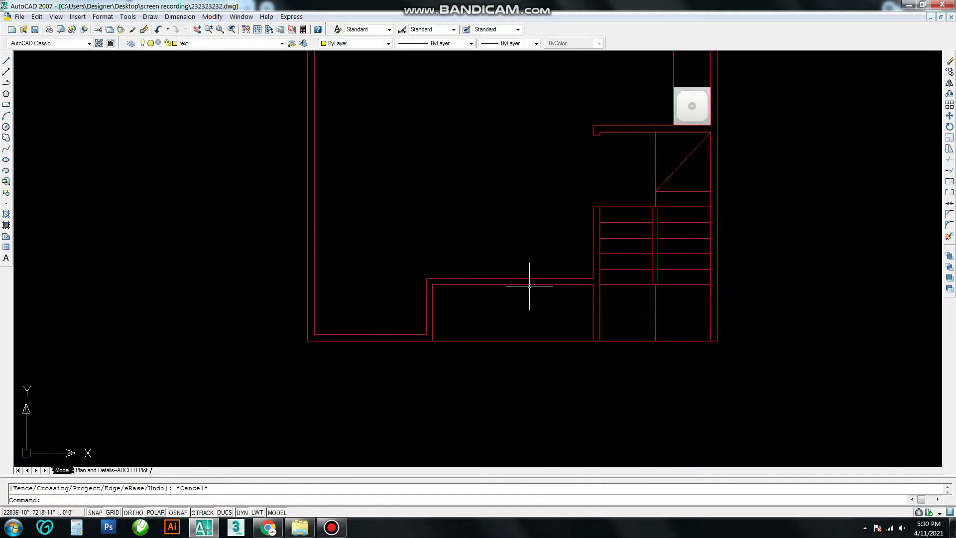
scroll(523, 289, "up", 6)
Draw a short vertical line across the inner wall of the lower room
middle_click_drag(530, 290, 374, 212)
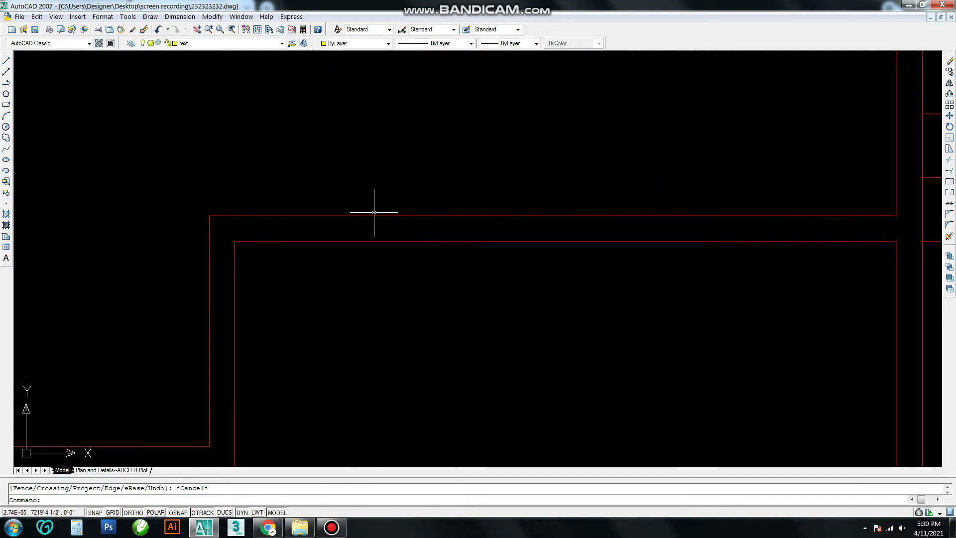
type("l")
key("Return")
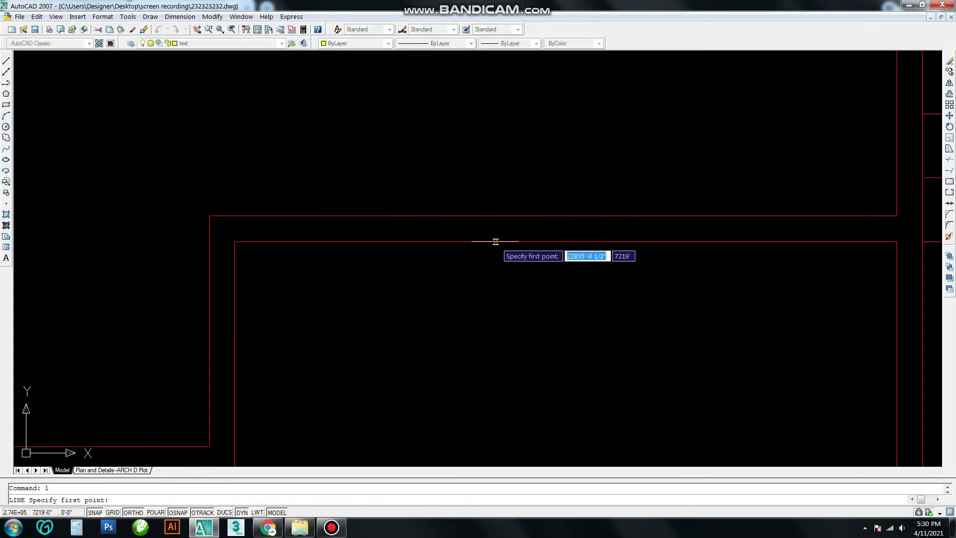
left_click(566, 242)
left_click(566, 295)
Offset copies of the vertical line to the right
type("o")
left_click(622, 289)
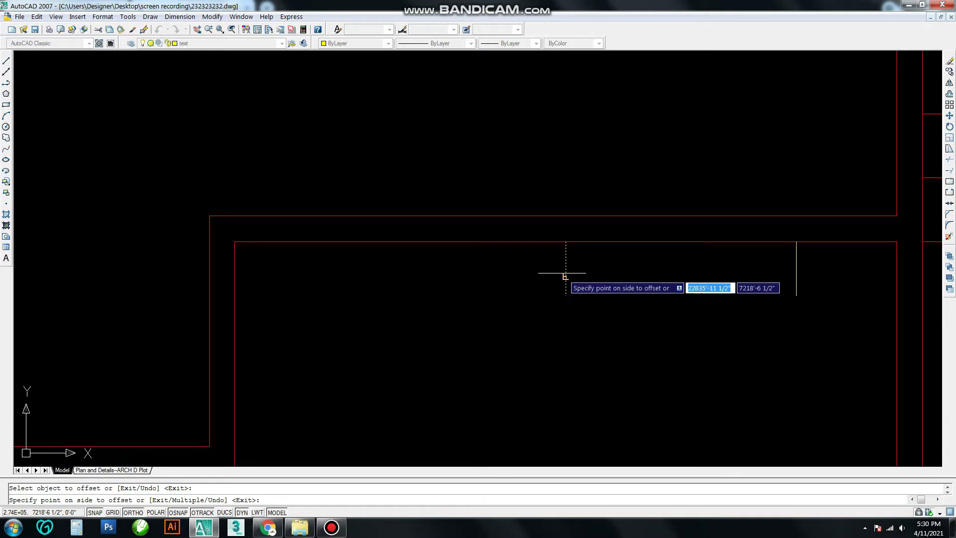
key("Escape")
scroll(626, 309, "down", 3)
scroll(624, 313, "up", 3)
Extend the vertical line up to the wall
type("ex")
key("Return")
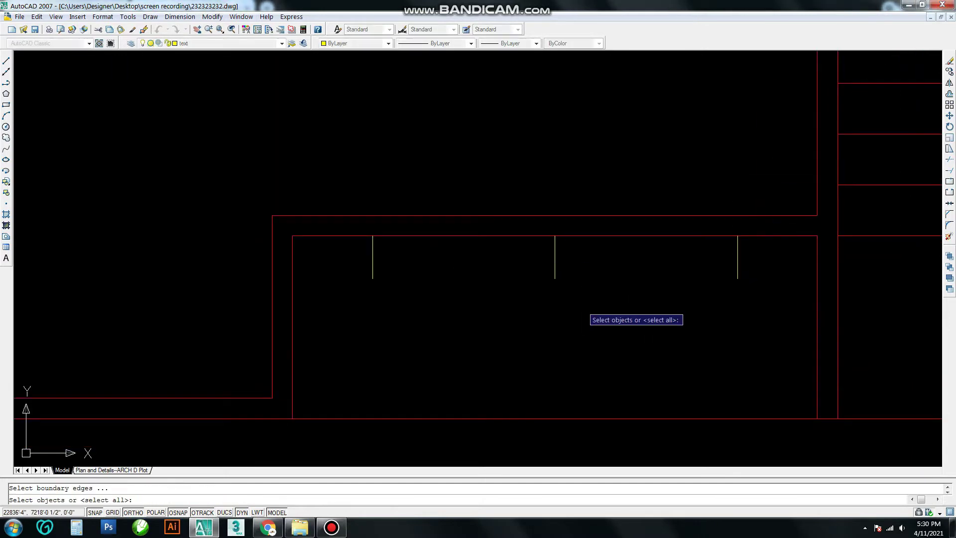
key("Escape")
key("Return")
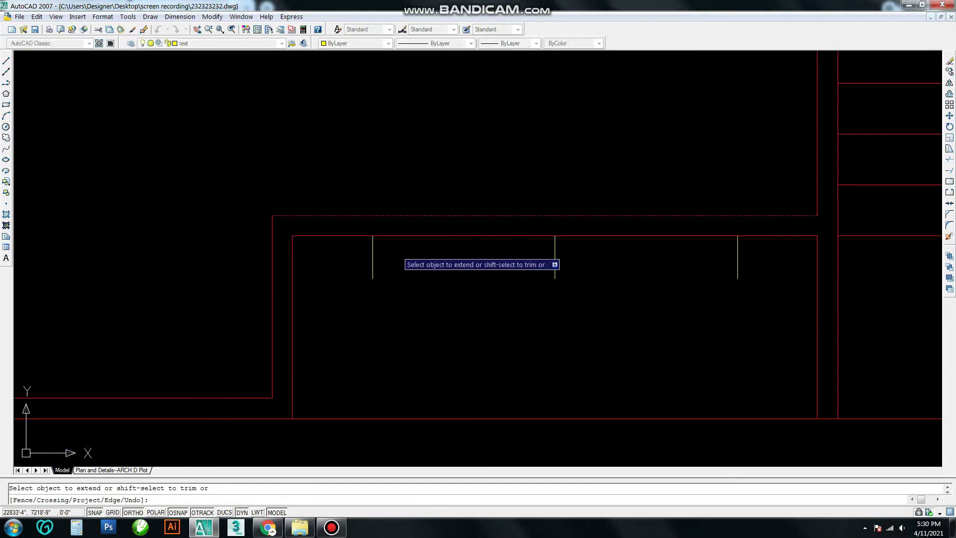
left_click(737, 252)
key("Escape")
Trim the wall between the two short lines to open the gap
type("tr")
key("Return")
key("Return")
left_click(766, 299)
left_click(442, 259)
key("Escape")
scroll(547, 286, "down", 1)
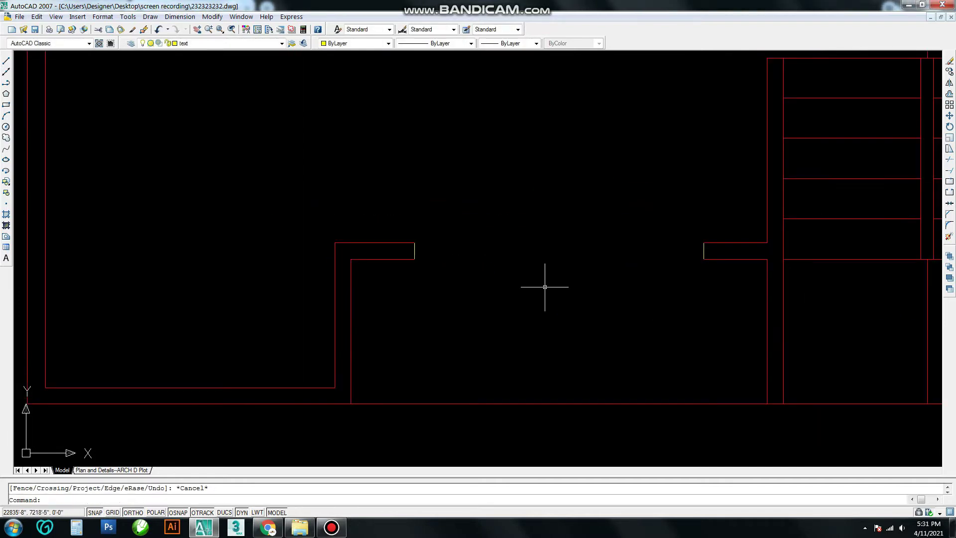
Pick a wall line as the Match Properties source, then cancel
type("ma")
key("Return")
left_click(415, 258)
scroll(416, 260, "up", 4)
scroll(527, 315, "down", 4)
key("Escape")
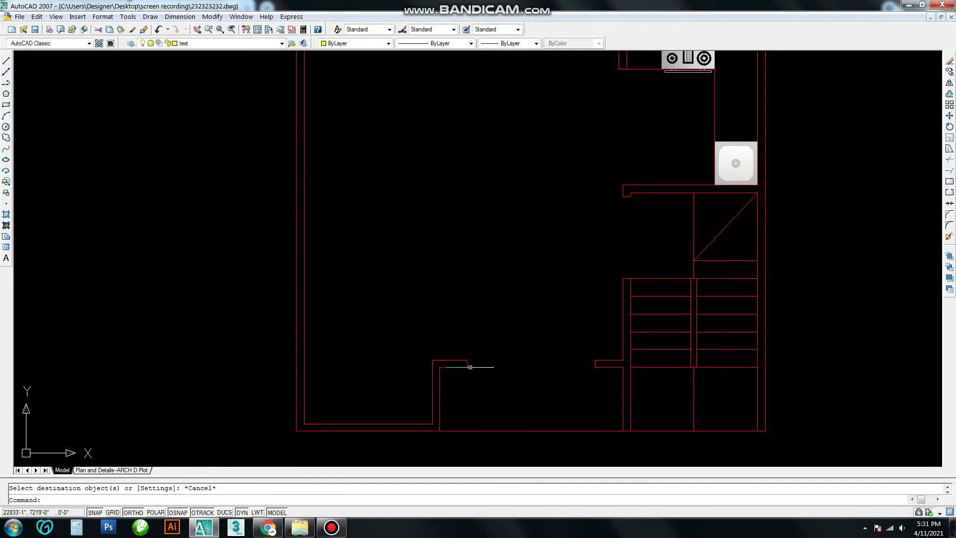
Pan and zoom around the plan toward the stairs, kitchen and bathroom
scroll(548, 393, "up", 5)
scroll(593, 269, "down", 5)
scroll(479, 361, "up", 3)
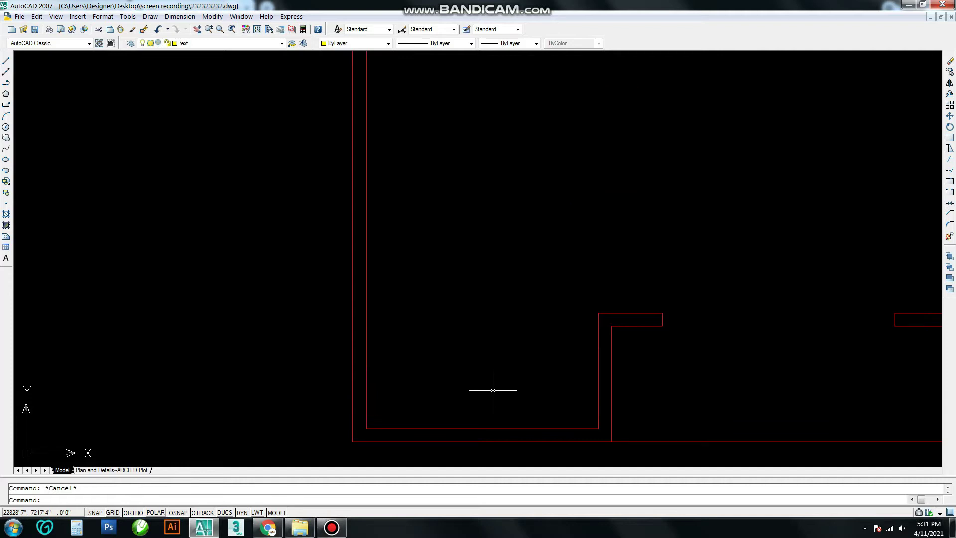
scroll(506, 327, "down", 3)
scroll(703, 315, "up", 3)
middle_click_drag(779, 284, 807, 296)
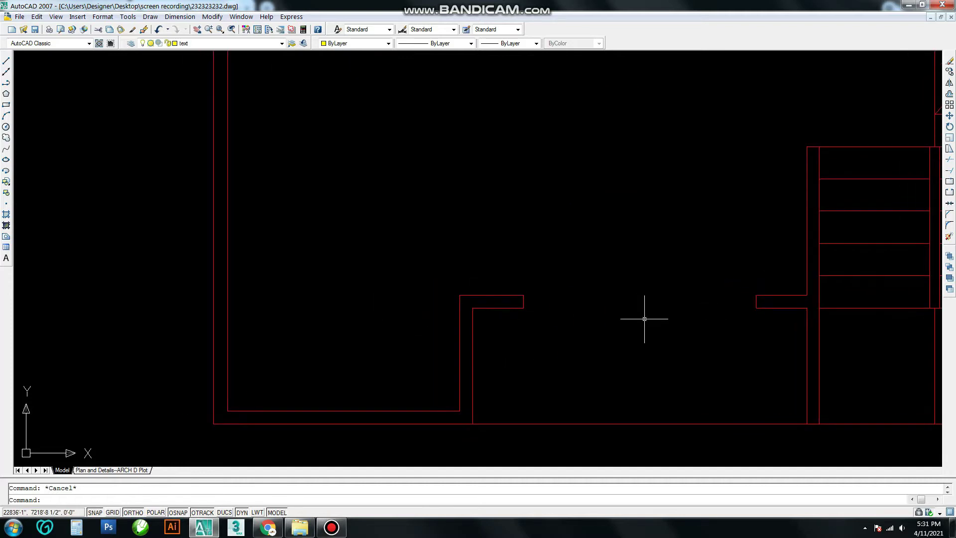
scroll(644, 319, "down", 2)
middle_click_drag(619, 349, 626, 321)
scroll(626, 321, "down", 5)
scroll(619, 317, "up", 5)
scroll(626, 225, "up", 2)
middle_click_drag(646, 352, 617, 342)
scroll(616, 342, "down", 5)
scroll(617, 316, "up", 3)
scroll(616, 301, "down", 2)
scroll(559, 275, "down", 4)
scroll(550, 337, "up", 5)
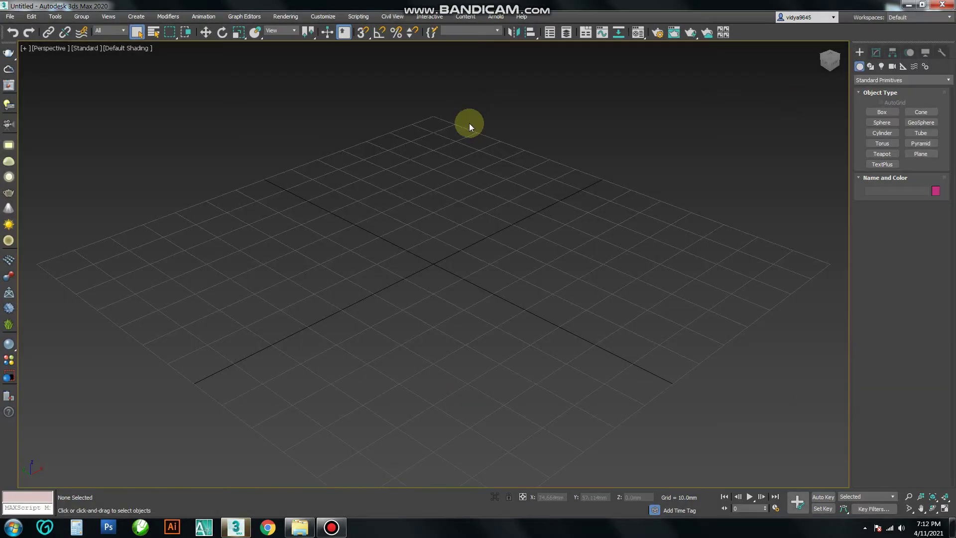
Check the system units in Customize > Units Setup
left_click(323, 17)
left_click(346, 163)
left_click(478, 182)
left_click(477, 310)
Import the floor plan DWG from the screen recording folder and show it in Top view
left_click(483, 349)
left_click(10, 17)
left_click(112, 152)
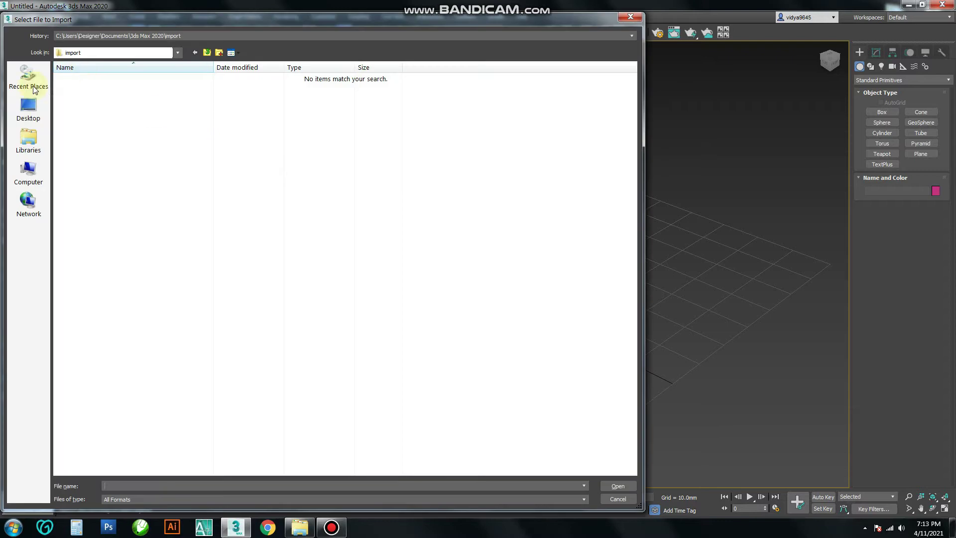
double_click(94, 81)
left_click(435, 138)
left_click(468, 138)
left_click(499, 402)
key("t")
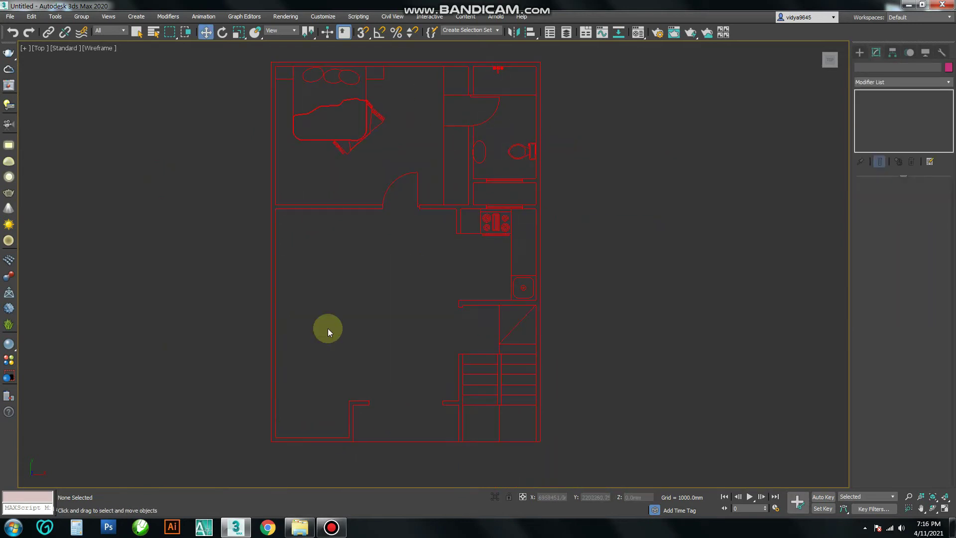
Trace the wall outline around the first corners, the bathroom corner and along the top wall
middle_click_drag(328, 328, 338, 289)
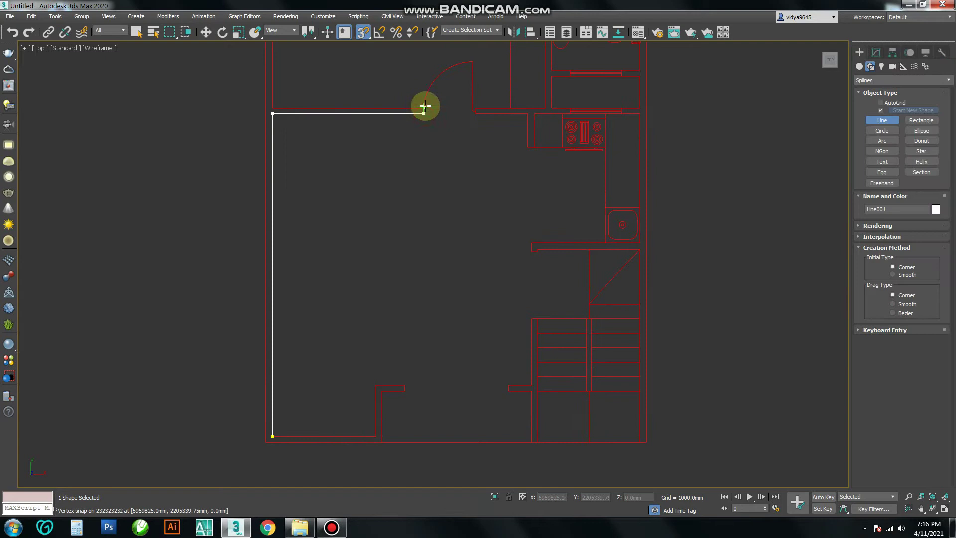
scroll(315, 83, "up", 5)
key("BackSpace")
key("BackSpace")
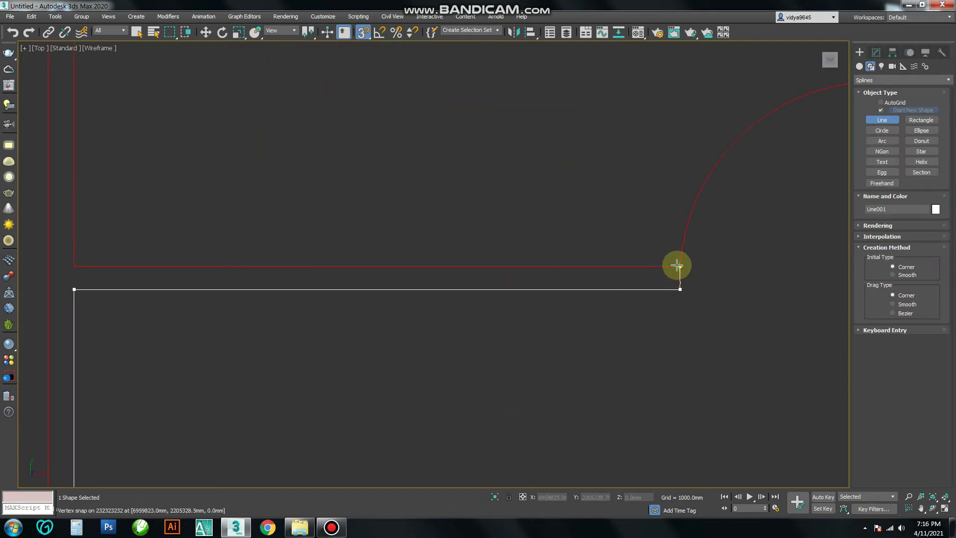
scroll(674, 242, "down", 3)
middle_click_drag(674, 243, 802, 251)
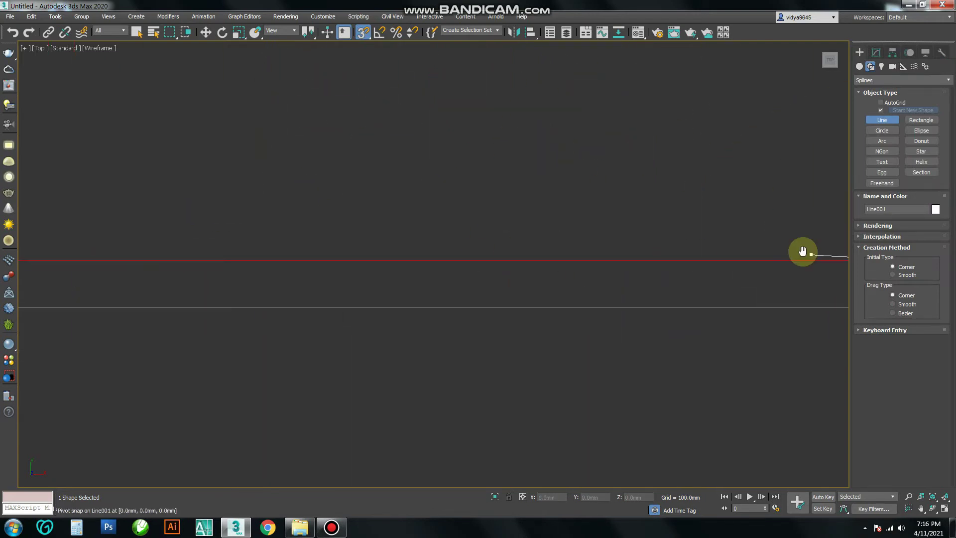
left_click(360, 279)
scroll(361, 278, "down", 3)
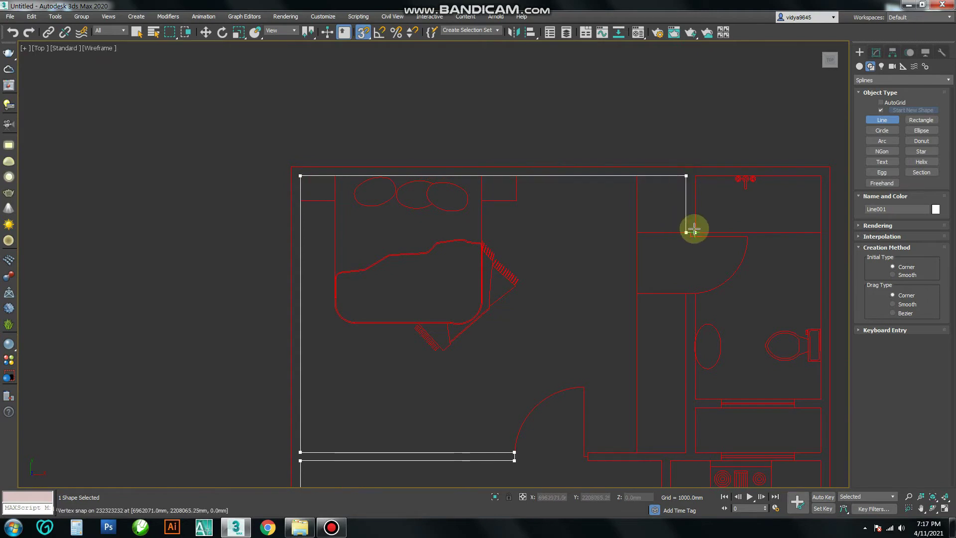
left_click(820, 397)
middle_click_drag(821, 397, 711, 273)
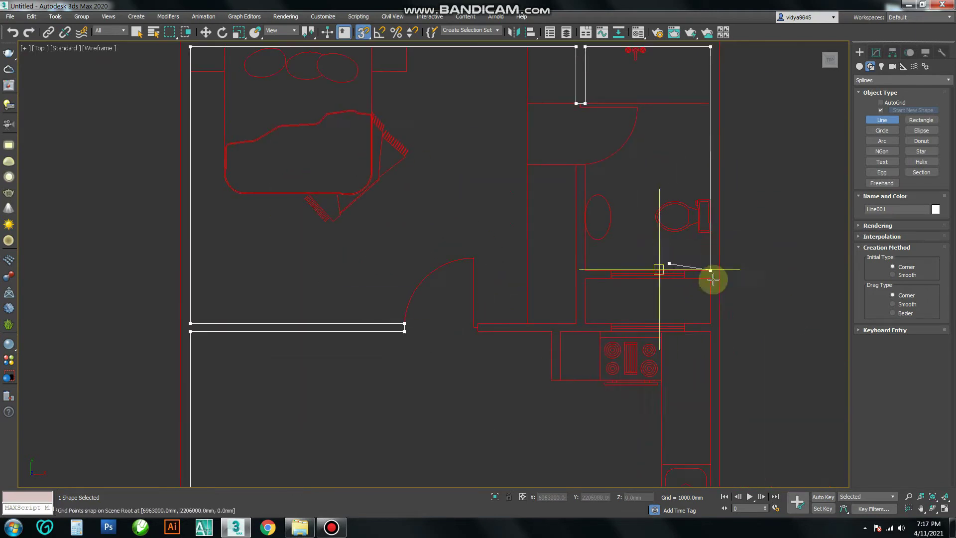
scroll(711, 274, "up", 3)
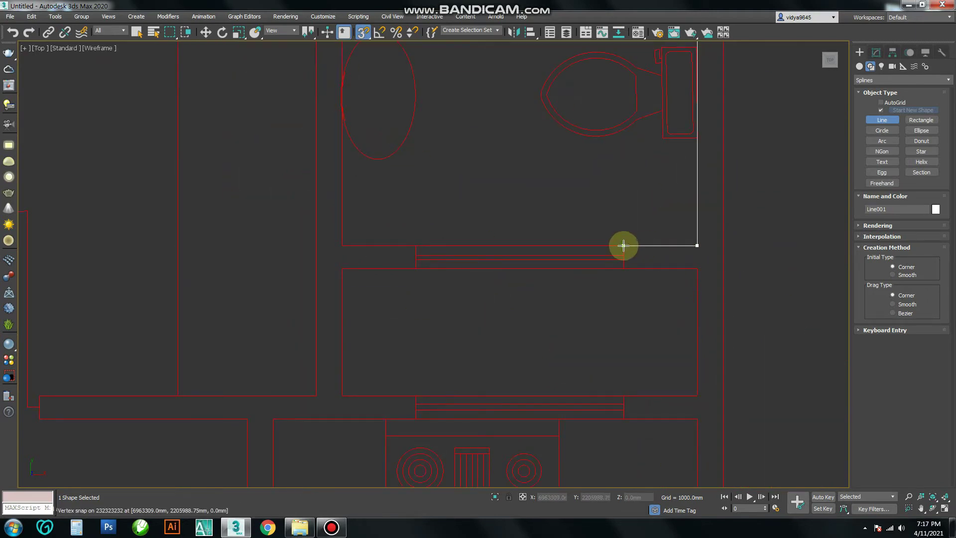
left_click(344, 245)
middle_click_drag(343, 112, 433, 209)
scroll(416, 47, "down", 2)
left_click(425, 92)
left_click(405, 92)
middle_click_drag(406, 400, 423, 347)
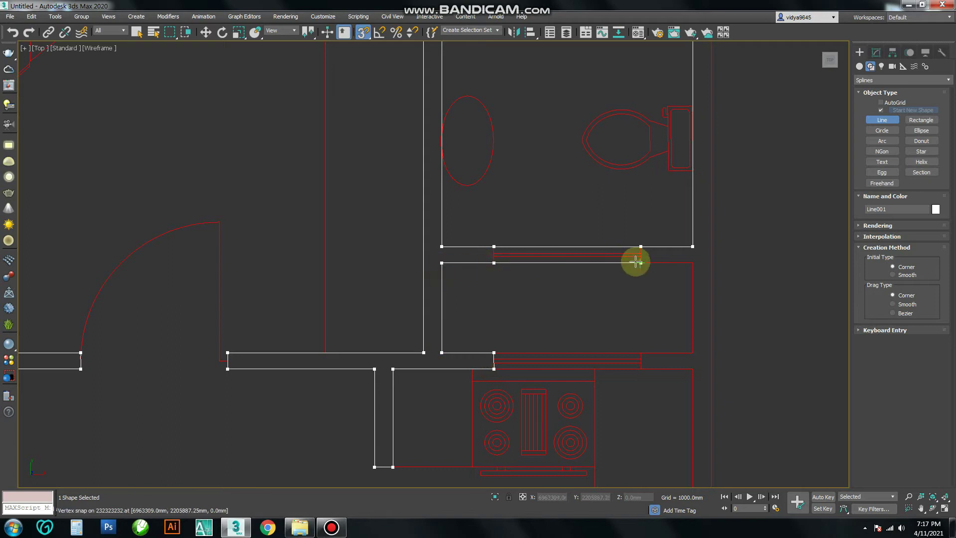
Continue the outline along the bottom and left walls and close it at the start point
left_click(693, 369)
scroll(640, 359, "down", 2)
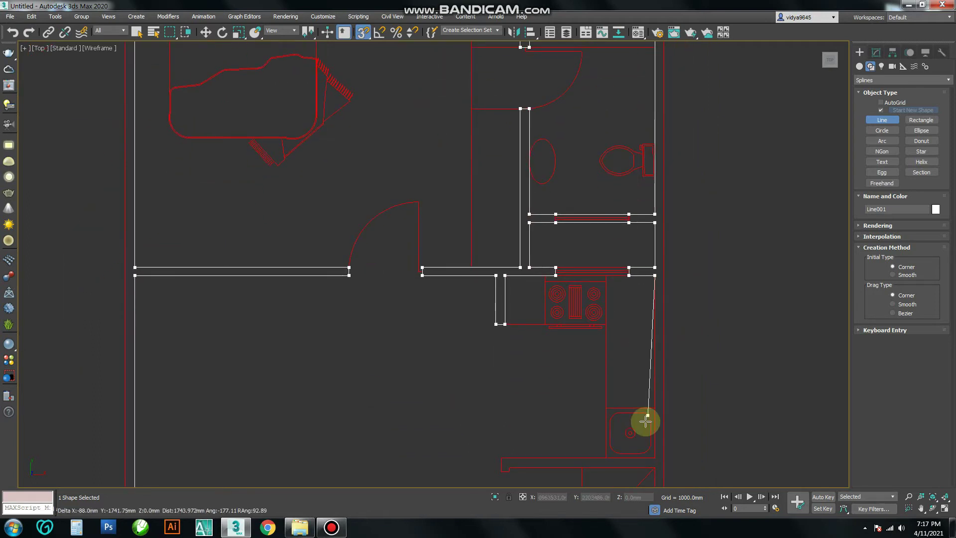
left_click(584, 467)
middle_click_drag(583, 467, 576, 305)
scroll(577, 305, "up", 2)
left_click(622, 288)
scroll(622, 299, "down", 2)
middle_click_drag(630, 335, 610, 201)
left_click(602, 425)
scroll(602, 425, "down", 2)
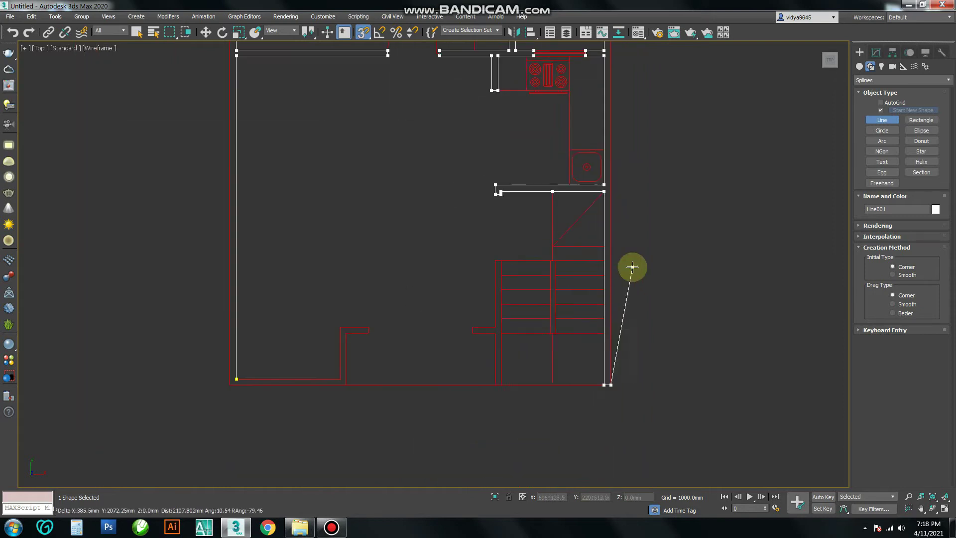
middle_click_drag(623, 123, 622, 233)
left_click(247, 155)
middle_click_drag(247, 155, 365, 147)
middle_click_drag(365, 448, 372, 113)
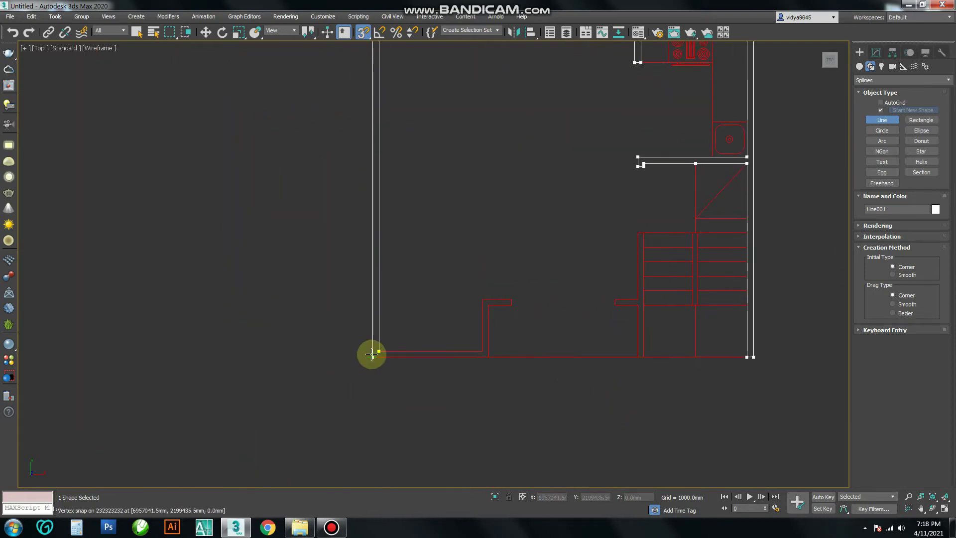
left_click(428, 346)
key("Return")
Add an extra wall line to the outline shape with Create Line
scroll(429, 353, "down", 2)
scroll(429, 352, "up", 1)
left_click(876, 52)
left_click(882, 407)
scroll(525, 324, "up", 3)
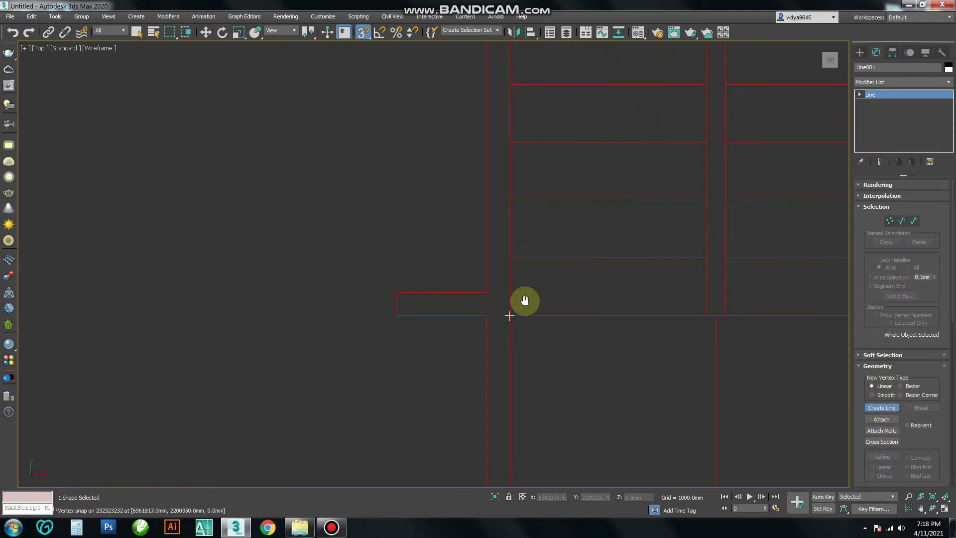
left_click(439, 156)
scroll(491, 175, "down", 2)
left_click(473, 373)
scroll(348, 299, "down", 2)
scroll(448, 288, "down", 2)
right_click(447, 269)
scroll(548, 224, "down", 1)
Extrude the wall outline to full wall height and check the walls in Perspective
key("p")
left_click(886, 81)
left_click(914, 195)
key("Return")
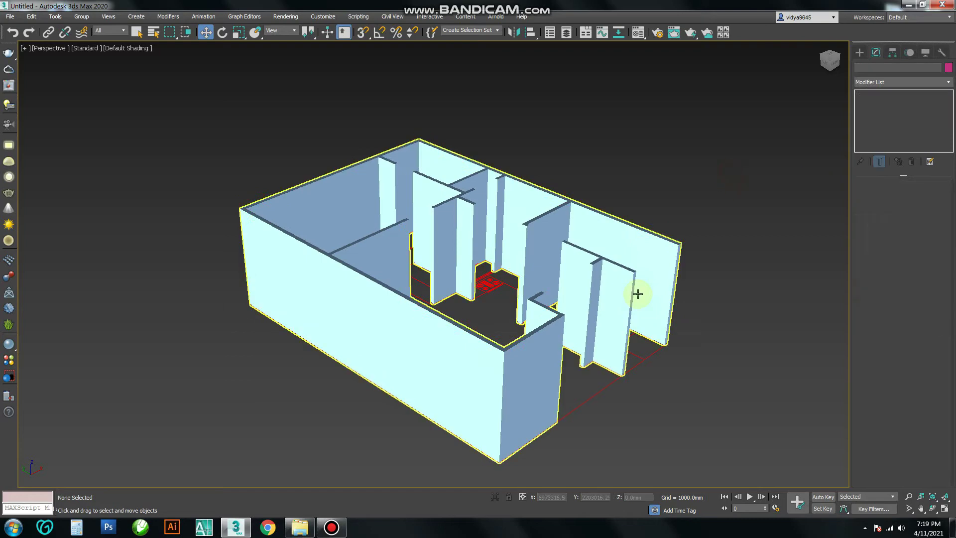
scroll(498, 289, "up", 5)
middle_click_drag(498, 288, 560, 322, "alt")
left_click(581, 280)
mouse_move(580, 280)
middle_mouse_down("alt")
mouse_move(516, 284)
mouse_move(576, 301)
mouse_move(672, 285)
mouse_move(570, 294)
middle_mouse_up("alt")
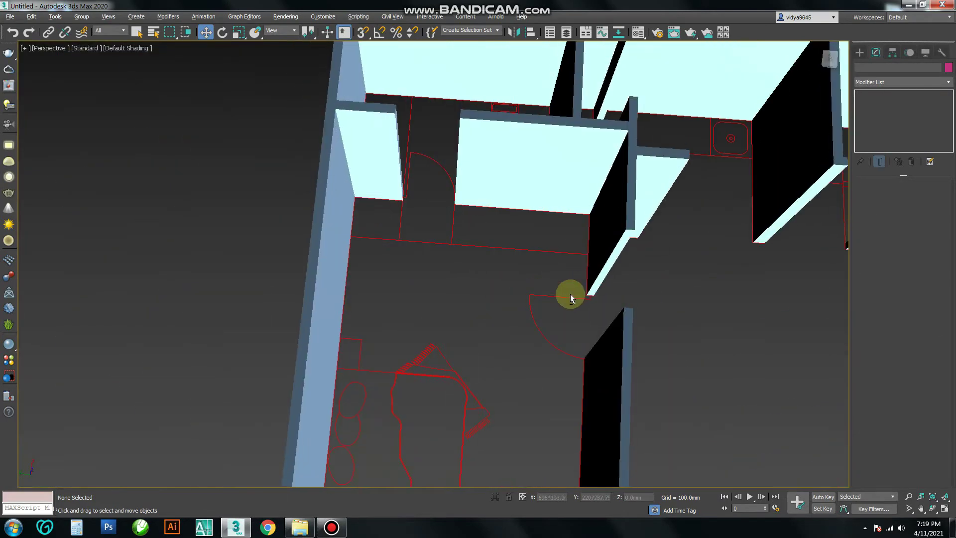
left_click(441, 282)
key("t")
left_click(431, 278)
Draw the Line002 partition line beside the bathroom
mouse_move(432, 278)
middle_mouse_down()
mouse_move(427, 220)
mouse_move(412, 216)
mouse_move(494, 223)
middle_mouse_up()
right_click(478, 120)
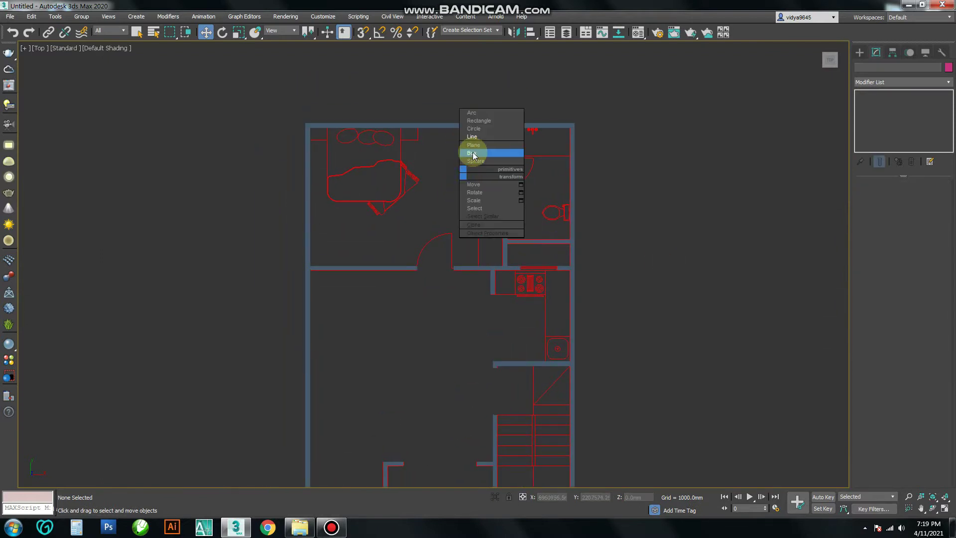
left_click(474, 151)
scroll(480, 107, "up", 5)
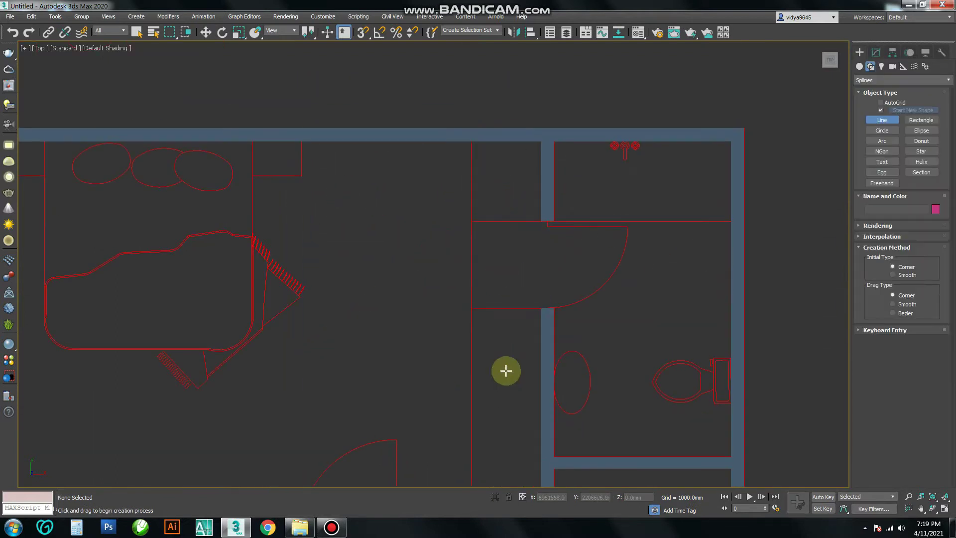
left_click(541, 220)
left_click(540, 308)
middle_click_drag(540, 308, 522, 173)
left_click(522, 397)
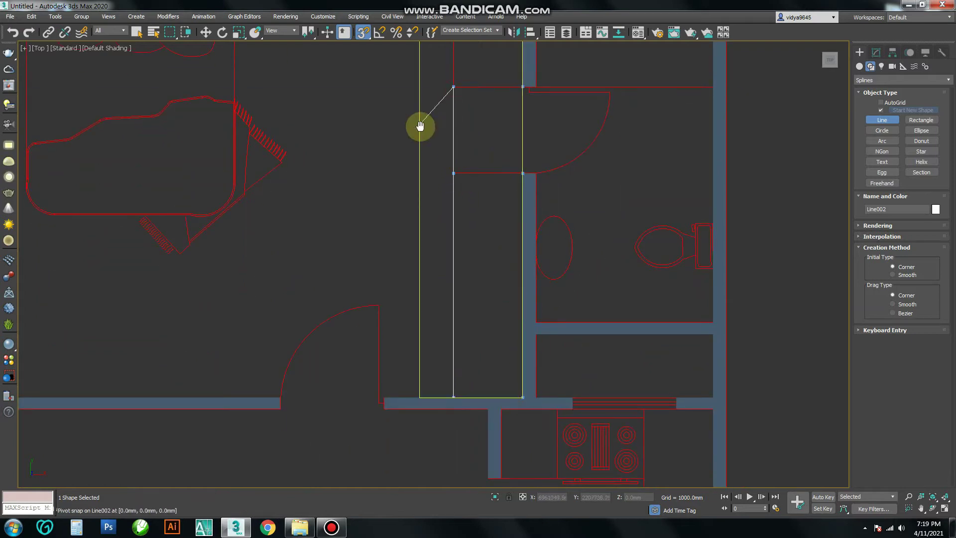
right_click(441, 149)
Trace a closed Line003 outline around the L-shaped kitchen counter
middle_click_drag(489, 141, 486, 198)
left_click(447, 211)
left_click(448, 281)
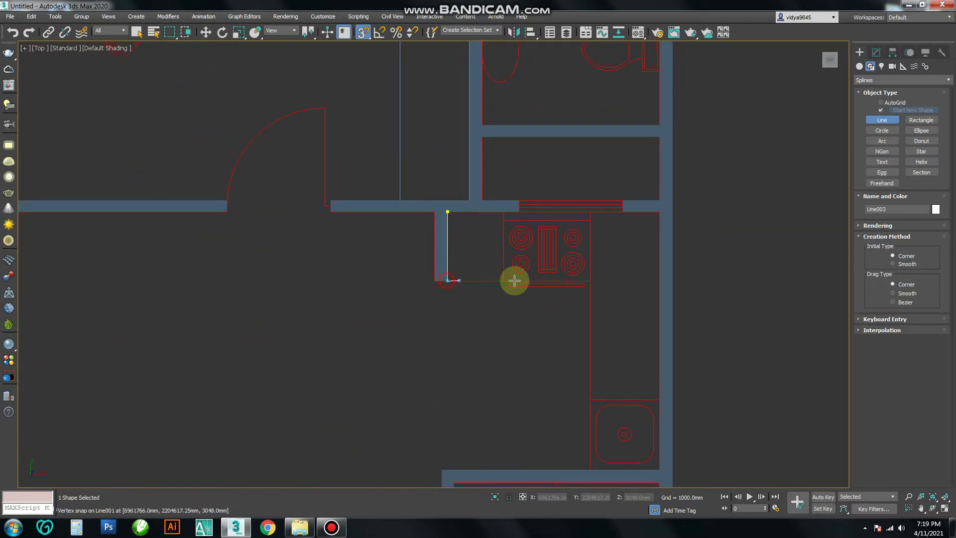
left_click(590, 469)
middle_click_drag(591, 469, 600, 386)
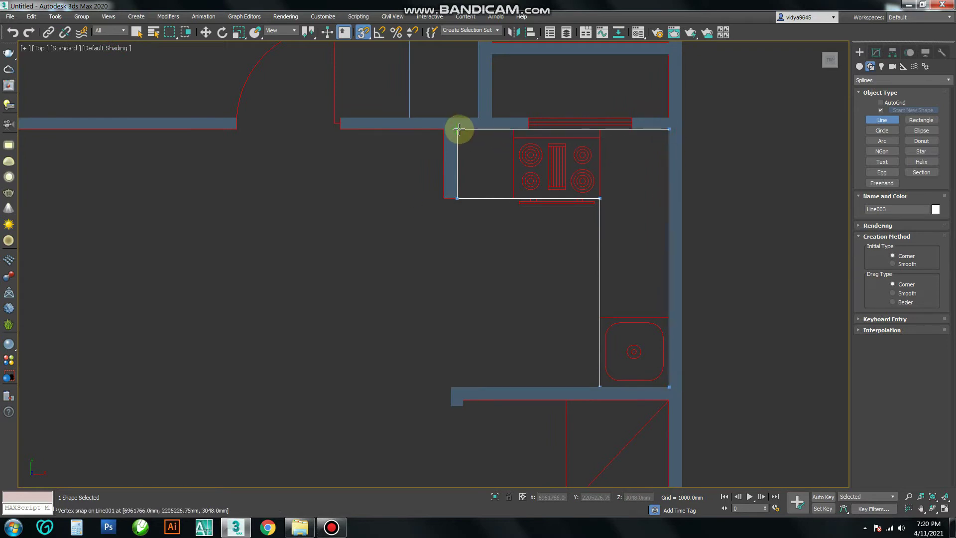
left_click(458, 130)
scroll(433, 376, "down", 2)
Switch to the Move tool and zoom and pan across the traced plan
key("w")
scroll(368, 331, "down", 2)
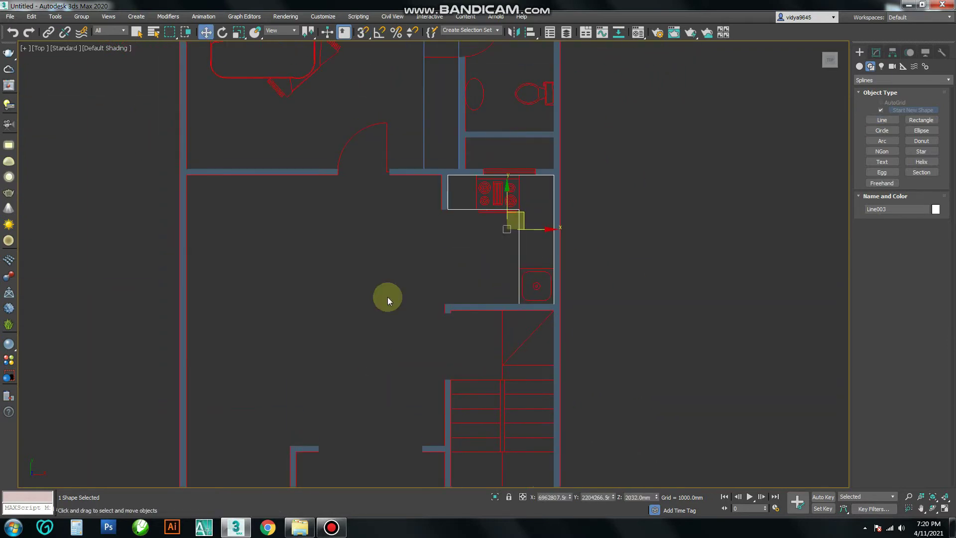
scroll(352, 297, "down", 2)
scroll(504, 239, "up", 2)
scroll(430, 296, "down", 3)
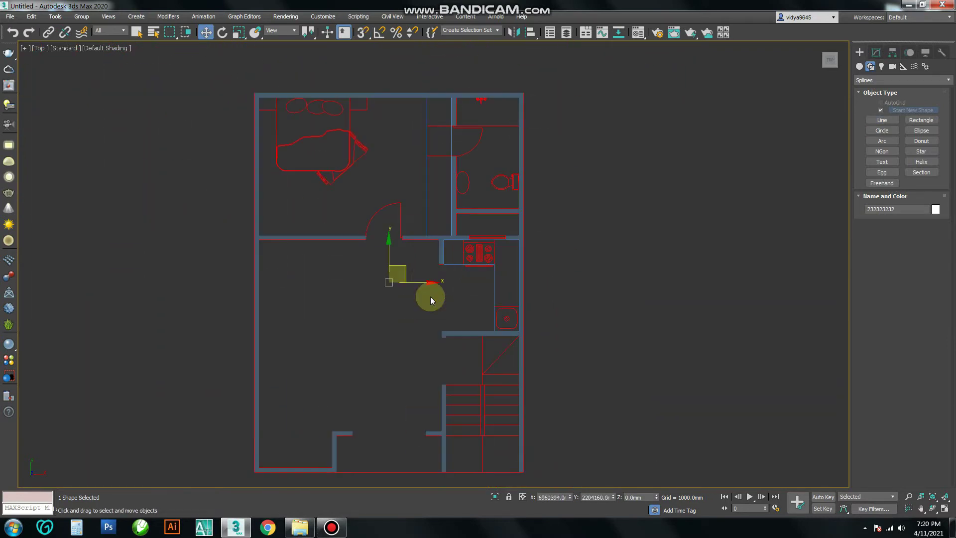
middle_click_drag(280, 315, 340, 252)
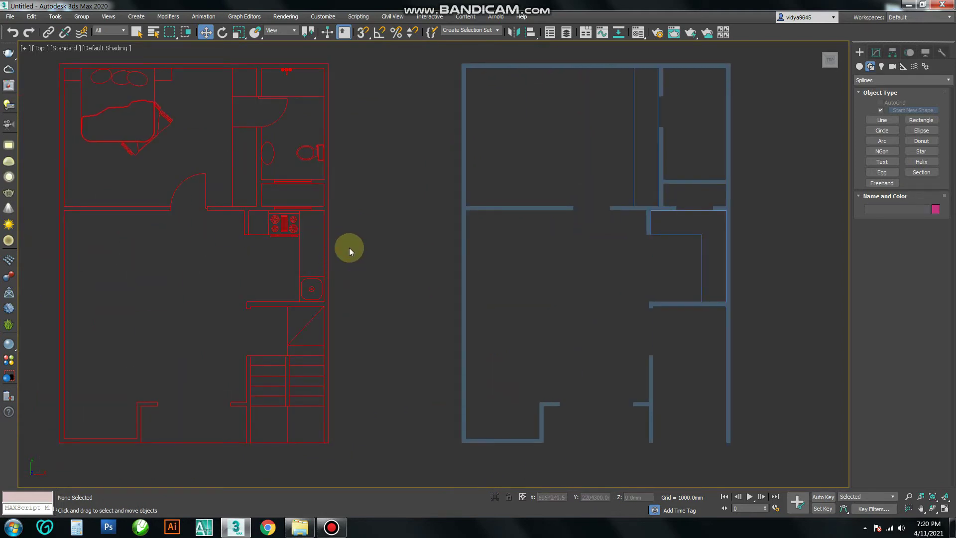
scroll(645, 214, "up", 10)
scroll(512, 306, "down", 12)
scroll(465, 276, "up", 3)
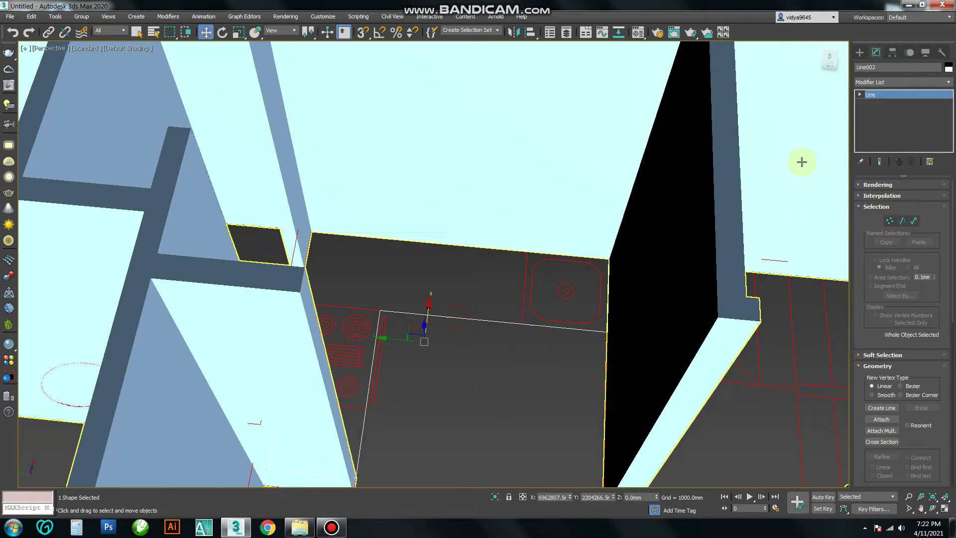
Extrude the Line002 partition outline to 900 mm
left_click(888, 80)
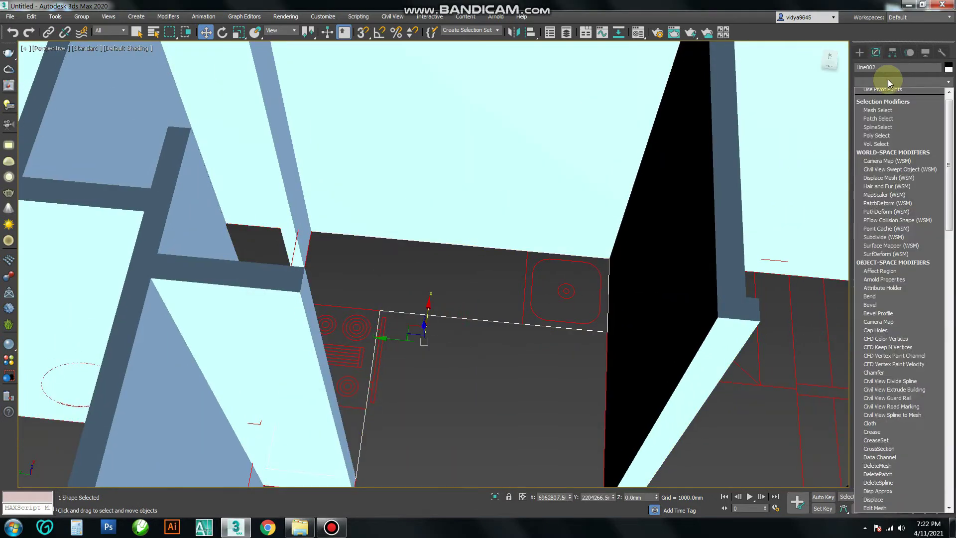
type("ext")
key("Return")
type("900")
key("Return")
mouse_move(481, 381)
middle_mouse_down("alt")
mouse_move(478, 394)
mouse_move(519, 356)
mouse_move(482, 408)
mouse_move(474, 367)
mouse_move(465, 412)
mouse_move(473, 393)
mouse_move(479, 428)
mouse_move(481, 396)
mouse_move(474, 406)
mouse_move(543, 302)
mouse_move(487, 260)
mouse_move(493, 284)
mouse_move(326, 377)
middle_mouse_up("alt")
scroll(481, 396, "down", 3)
scroll(543, 303, "up", 5)
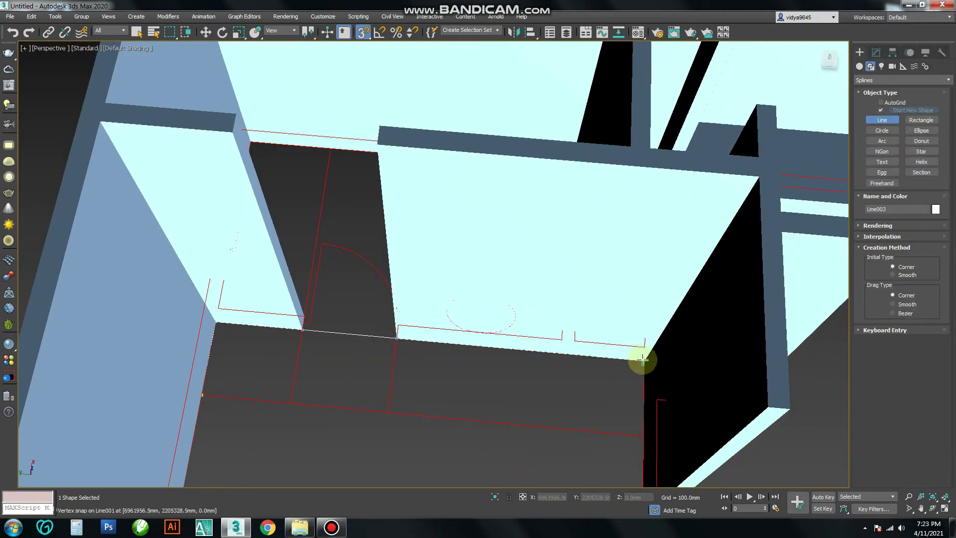
Extrude the Line003 counter outline to 900 mm as well
left_click(209, 398)
left_click(462, 295)
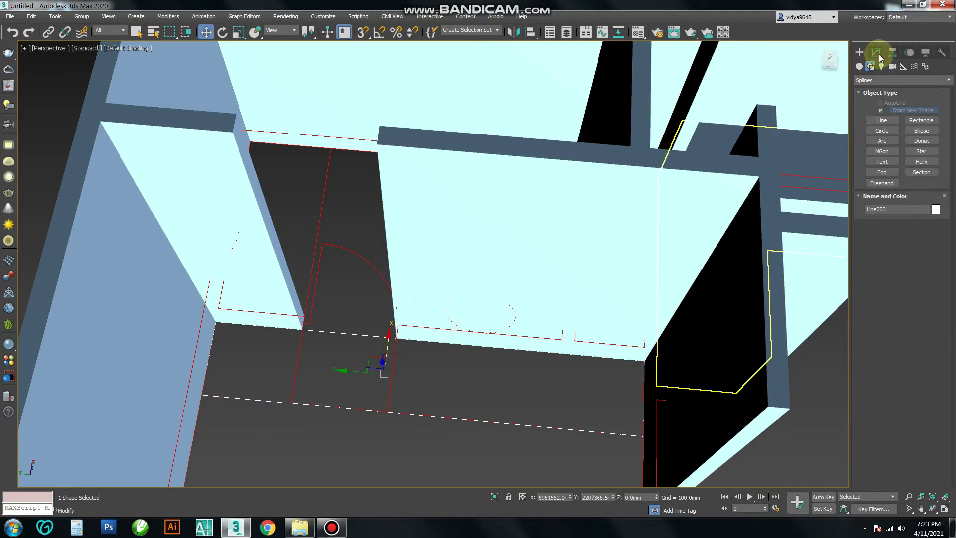
left_click(877, 52)
left_click(881, 81)
left_click(879, 197)
left_click(551, 298)
mouse_move(551, 298)
middle_mouse_down("alt")
mouse_move(516, 298)
mouse_move(557, 295)
mouse_move(418, 239)
middle_mouse_up("alt")
scroll(516, 299, "down", 4)
Move the long extruded block up along Z to about 2148 mm
left_click(556, 295)
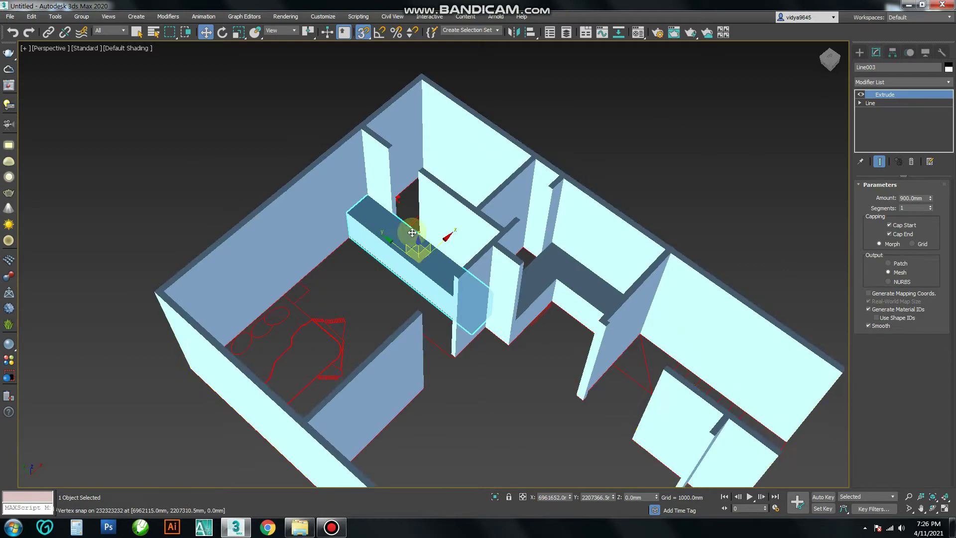
scroll(363, 220, "up", 5)
left_click_drag(365, 128, 576, 370)
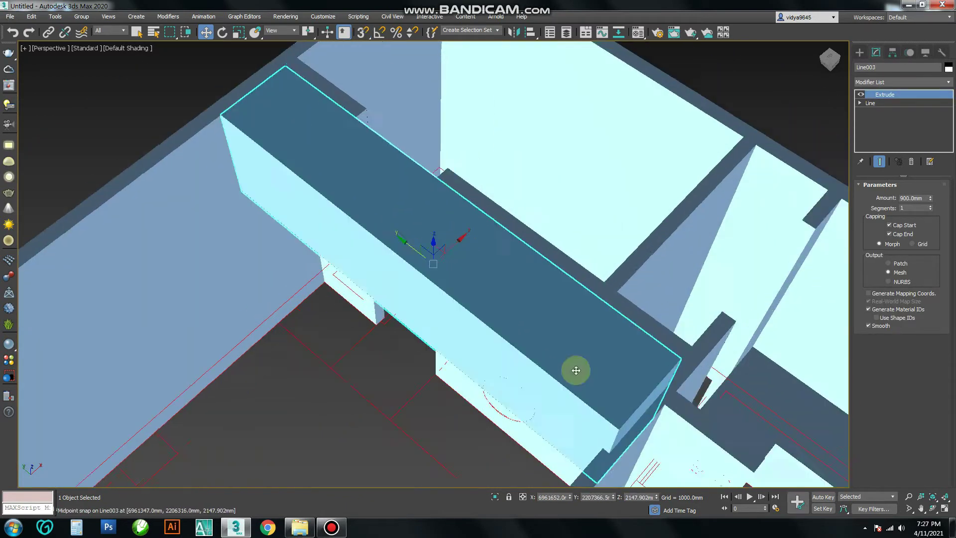
scroll(576, 370, "down", 3)
mouse_move(577, 370)
middle_mouse_down("alt")
mouse_move(553, 418)
mouse_move(442, 426)
mouse_move(553, 335)
mouse_move(589, 359)
mouse_move(608, 299)
middle_mouse_up("alt")
scroll(442, 427, "up", 4)
Convert the block to Editable Poly and select its vertical-edge vertices in Top view, with Endpoint snap on
scroll(608, 299, "up", 4)
right_click(657, 165)
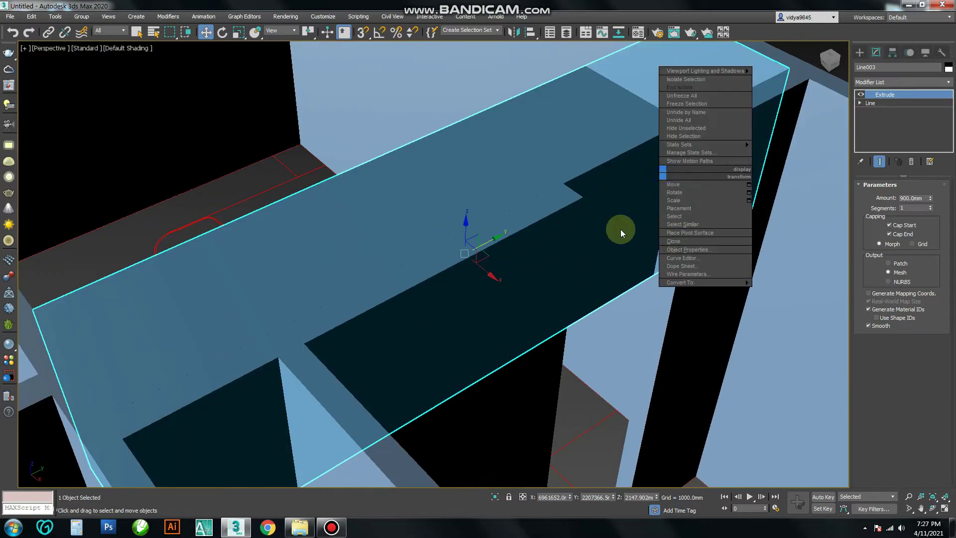
right_click(646, 107)
left_click(774, 224)
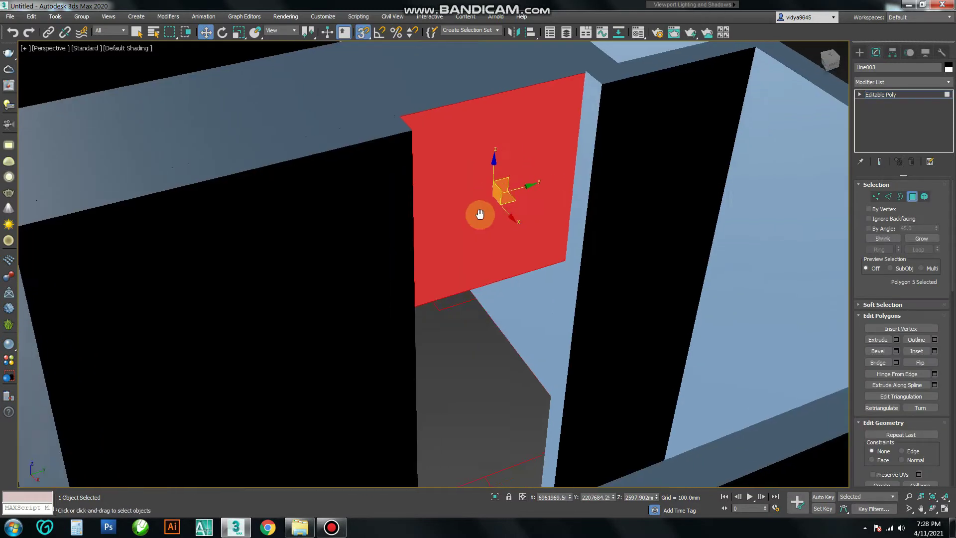
key("t")
left_click(502, 268)
left_click(541, 194)
left_click(429, 56)
left_click(426, 192)
key("1")
left_click(437, 64)
left_click_drag(436, 61, 428, 443)
Clear the vertex selection and orbit the perspective view to see the whole house
scroll(530, 225, "down", 2)
scroll(470, 147, "down", 1)
key("p")
mouse_move(534, 261)
middle_mouse_down("alt")
mouse_move(523, 320)
mouse_move(542, 309)
middle_mouse_up("alt")
scroll(541, 308, "down", 3)
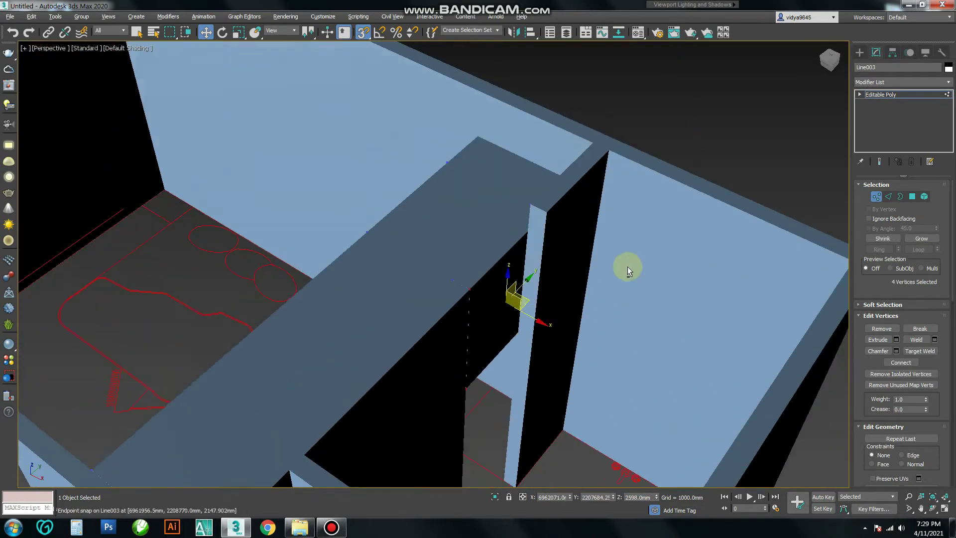
scroll(445, 199, "down", 5)
left_click(445, 198)
mouse_move(445, 198)
middle_mouse_down("alt")
mouse_move(552, 357)
mouse_move(581, 325)
middle_mouse_up("alt")
scroll(581, 325, "up", 4)
scroll(619, 341, "down", 2)
scroll(597, 324, "down", 3)
scroll(581, 306, "up", 8)
scroll(554, 402, "down", 4)
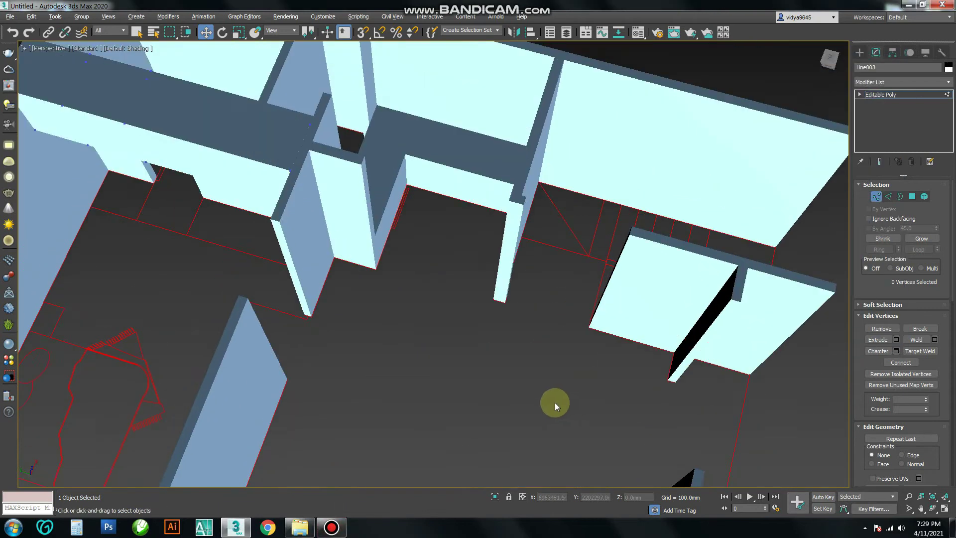
scroll(521, 363, "up", 2)
scroll(484, 368, "down", 1)
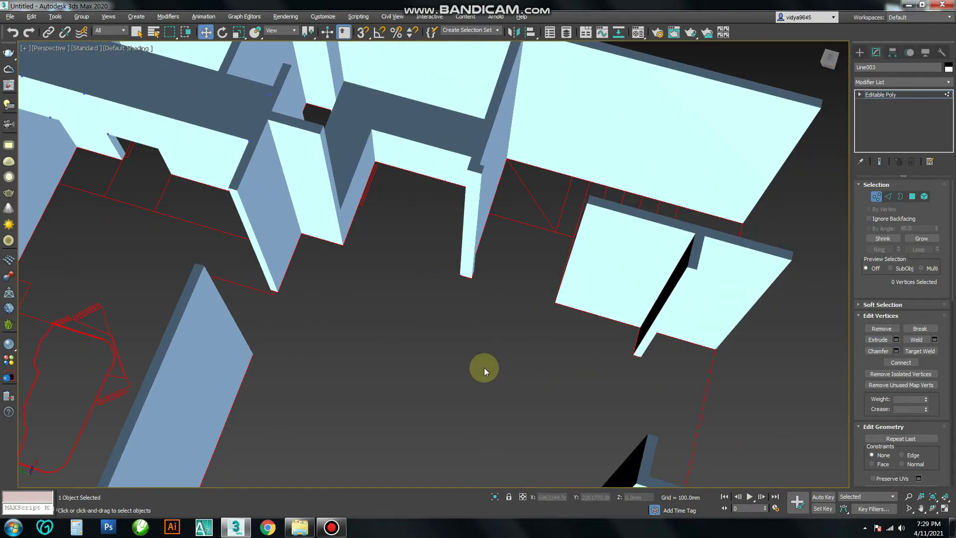
scroll(533, 357, "down", 4)
scroll(569, 367, "up", 4)
scroll(286, 180, "up", 3)
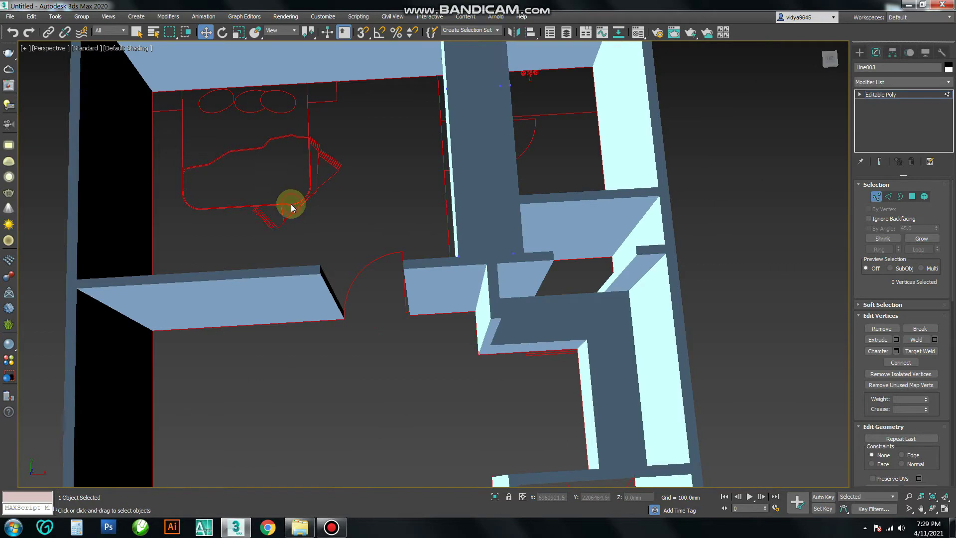
Delete the red imported floor-plan block
left_click(291, 205)
scroll(533, 118, "down", 3)
scroll(512, 265, "down", 2)
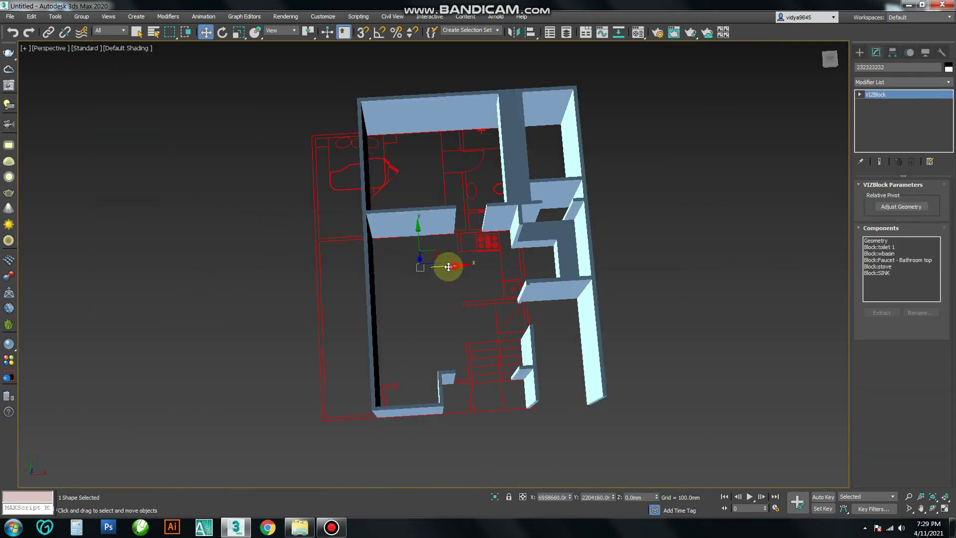
key("Delete")
Save the scene as 1.max in a new 'prsnl home design' folder on the Desktop
key("ctrl+s")
left_click(28, 107)
right_click(249, 235)
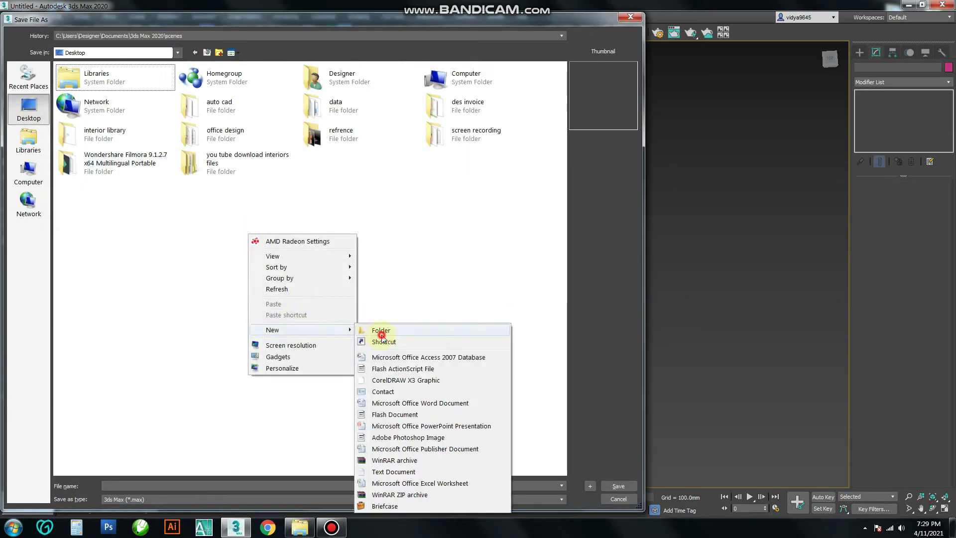
left_click(382, 333)
type("pr")
key("Return")
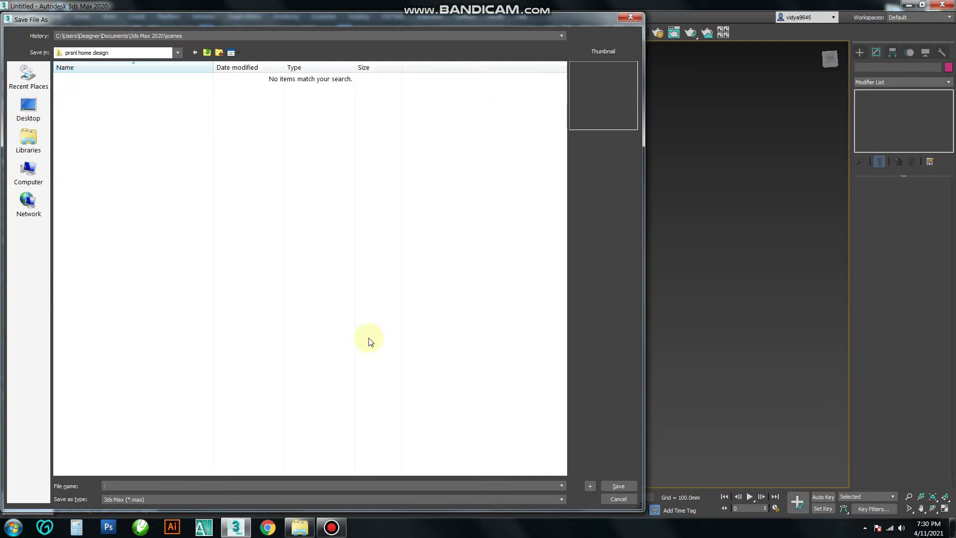
type("1")
key("Return")
mouse_move(428, 314)
middle_mouse_down("alt")
mouse_move(456, 359)
mouse_move(581, 363)
middle_mouse_up("alt")
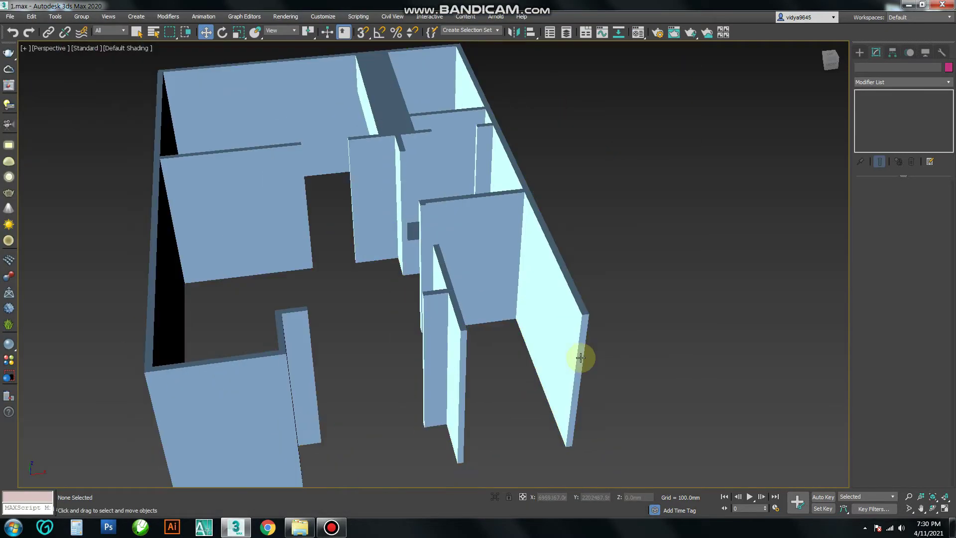
Draw a rectangle over the whole plan in Top view and extrude it 9" (228.6mm)
key("t")
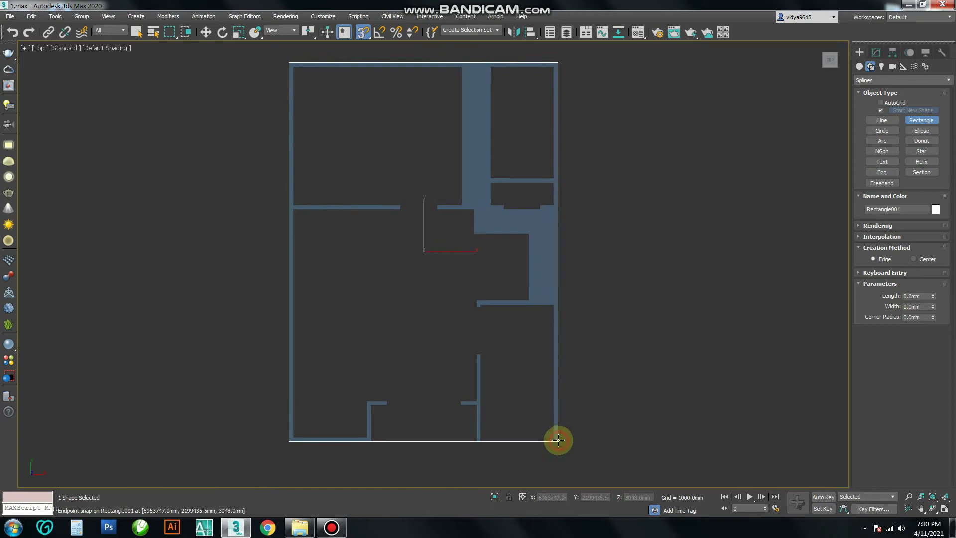
left_click(558, 440)
left_click(877, 52)
left_click(901, 82)
left_click(886, 414)
type("9\"")
key("Return")
key("p")
Snap-move the slab to a plan corner at ground level in the Front view
middle_click_drag(745, 257, 652, 320, "alt")
key("f")
key("z")
right_click(363, 33)
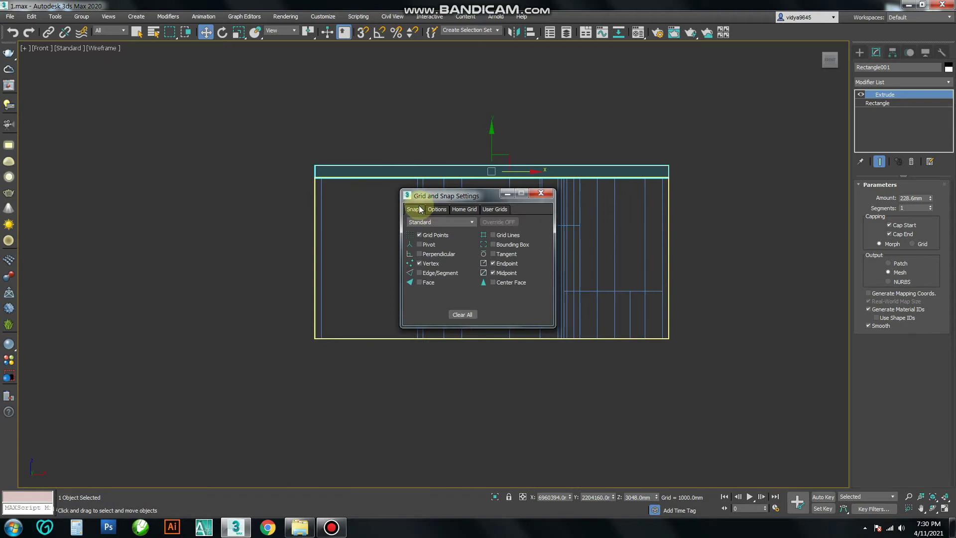
key("Escape")
key("s")
left_click_drag(483, 218, 668, 179)
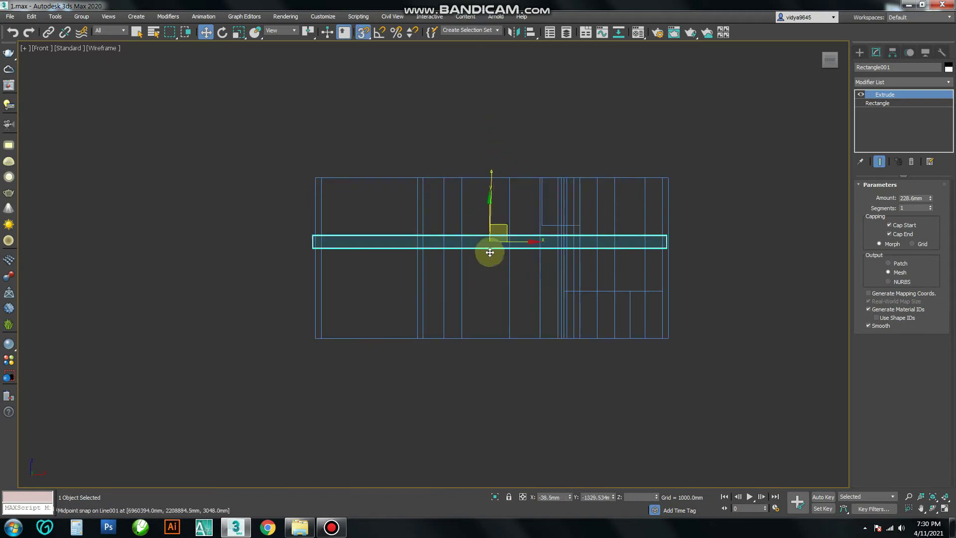
scroll(667, 179, "up", 5)
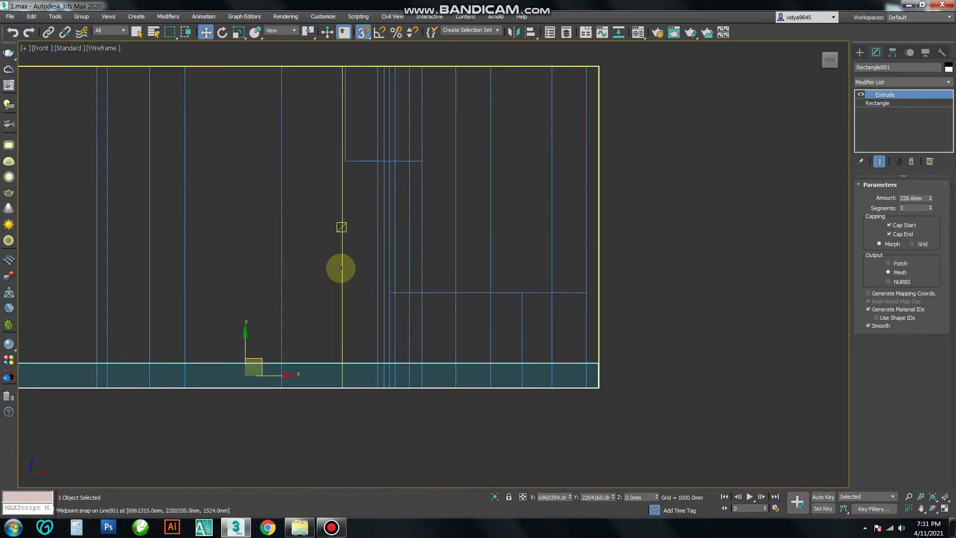
left_click_drag(667, 109, 340, 269)
Snap the slab down so it sits just beneath the walls' base
key("p")
middle_click_drag(402, 289, 448, 256, "alt")
key("f")
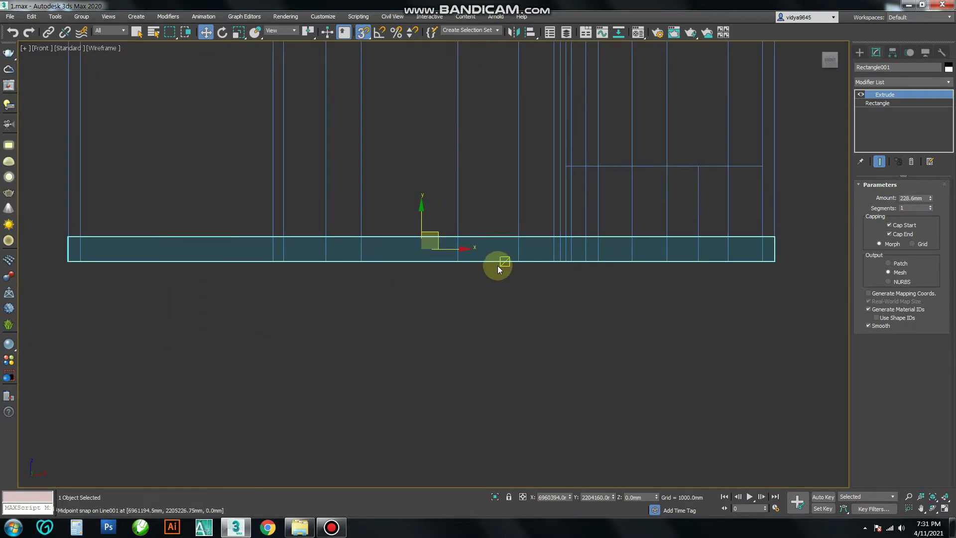
left_click(775, 245)
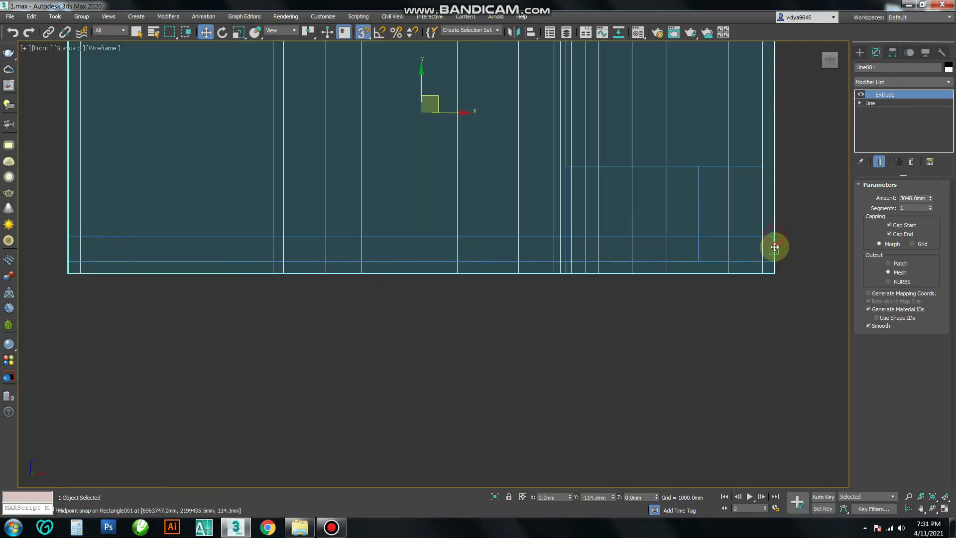
left_click(795, 248)
middle_click_drag(795, 248, 691, 250)
key("s")
left_click(699, 266)
left_click_drag(699, 267, 697, 273)
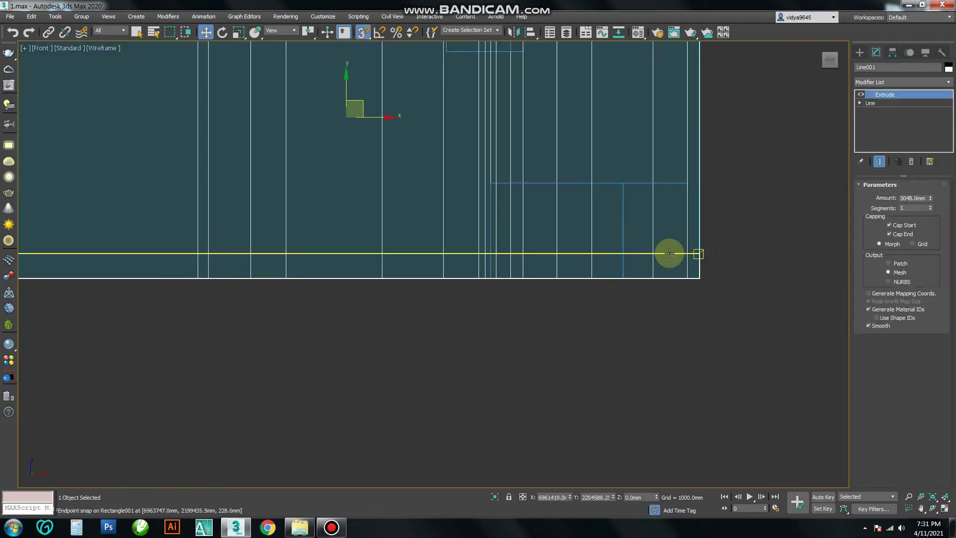
scroll(757, 267, "down", 5)
Select all four scene objects from an overhead view and open the Material Editor
key("p")
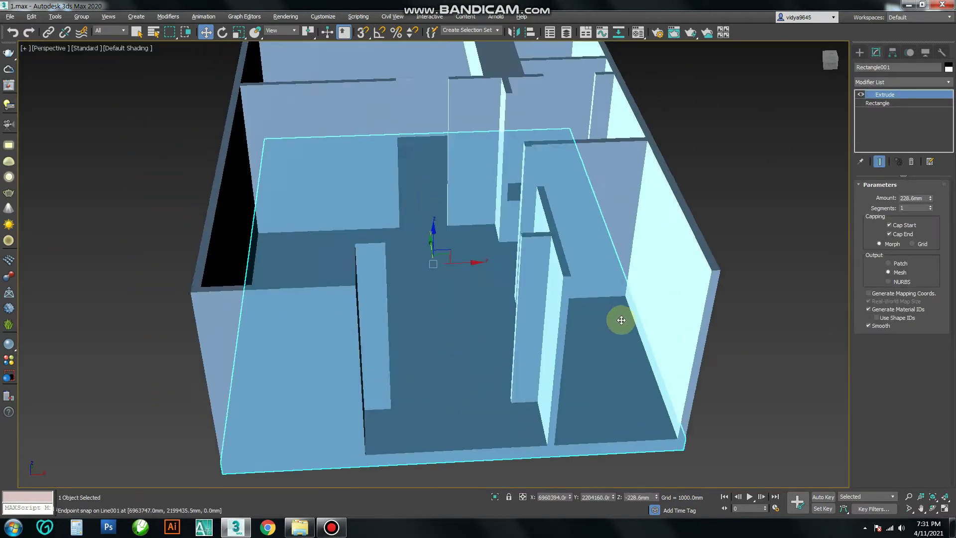
key("ctrl+a")
middle_click_drag(610, 285, 658, 188, "alt")
scroll(238, 370, "down", 3)
key("m")
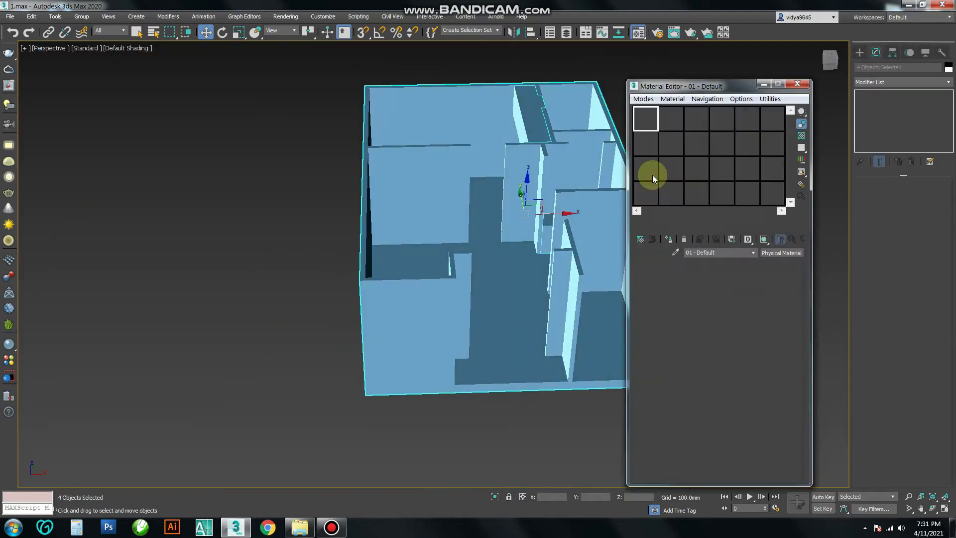
Switch Render Setup to V-Ray 5 and load the 'interior render setting 1' preset
left_click(798, 84)
scroll(529, 192, "up", 3)
key("F10")
left_click(750, 65)
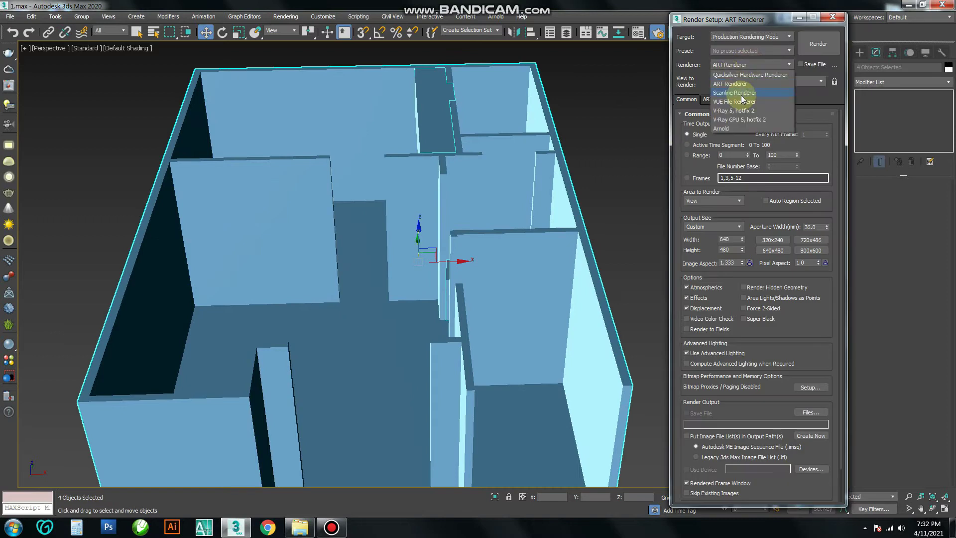
left_click(742, 61)
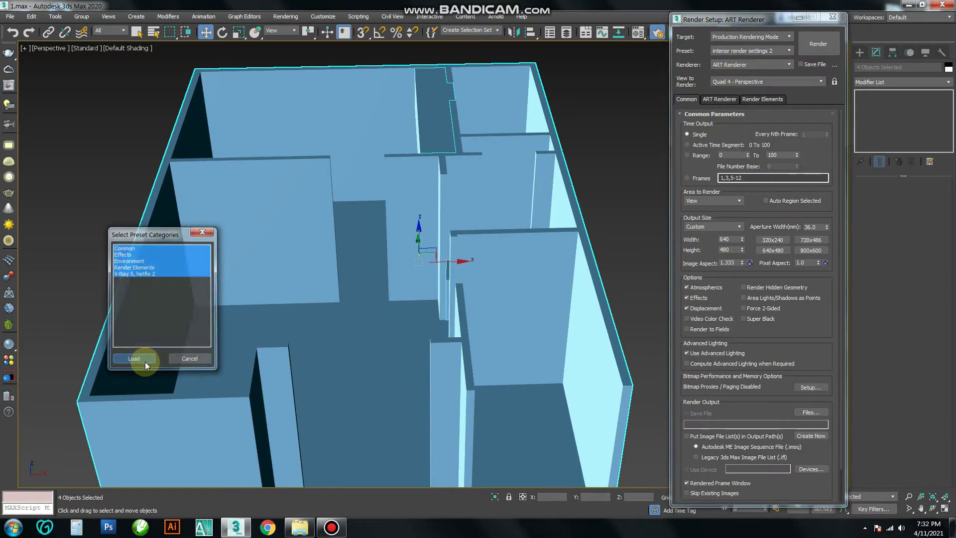
left_click(143, 359)
left_click(769, 99)
left_click(732, 100)
left_click(750, 51)
left_click(140, 359)
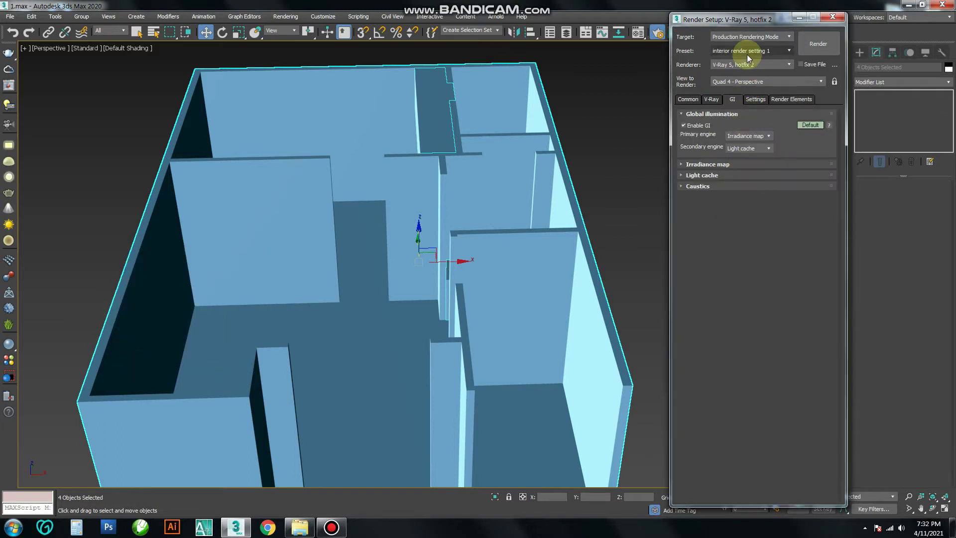
left_click(748, 51)
left_click(140, 357)
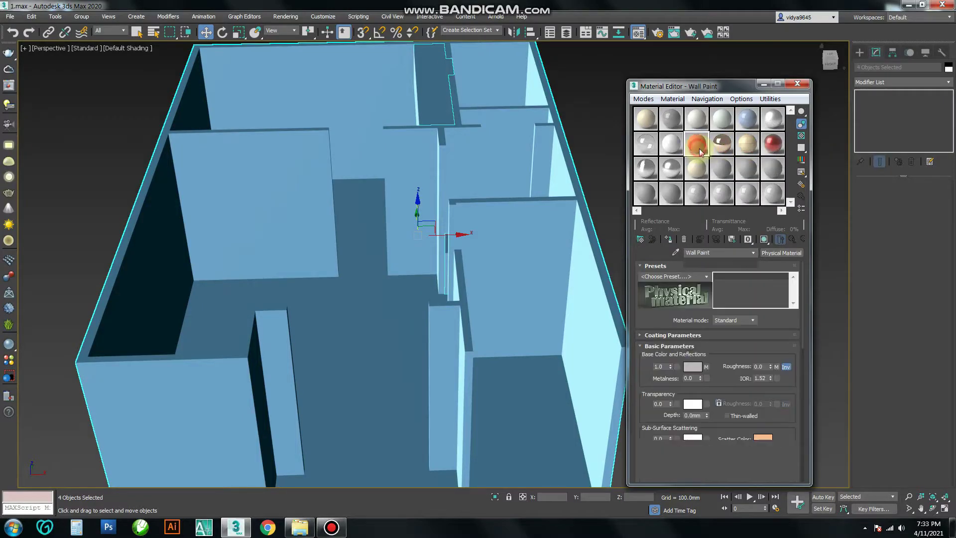
Keep Wall Paint's base colour white and assign it to the selected walls and slab
left_click(693, 366)
left_click(278, 153)
left_click(368, 153)
scroll(551, 93, "down", 5)
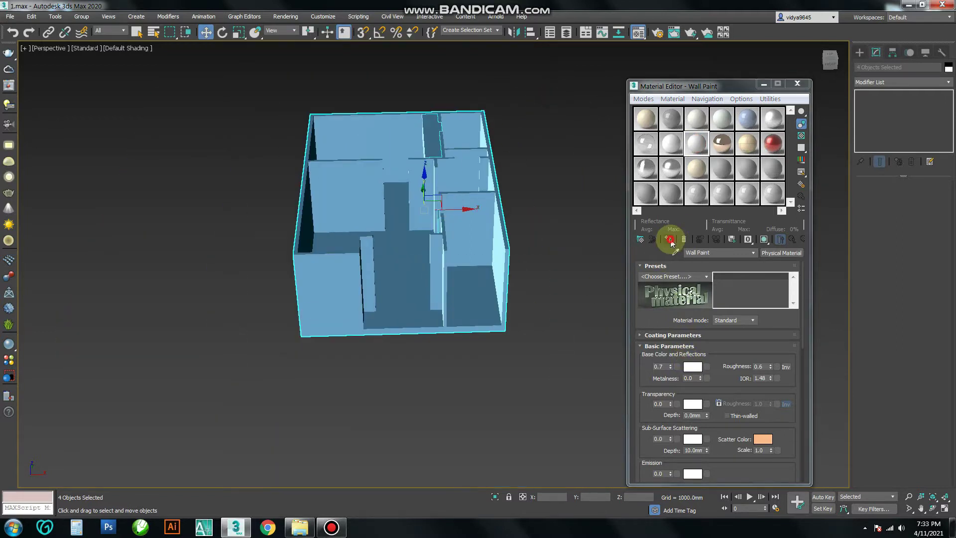
left_click(671, 241)
Deselect the model and zoom around to check the now-white rooms
left_click(521, 271)
scroll(448, 252, "up", 5)
scroll(478, 307, "up", 4)
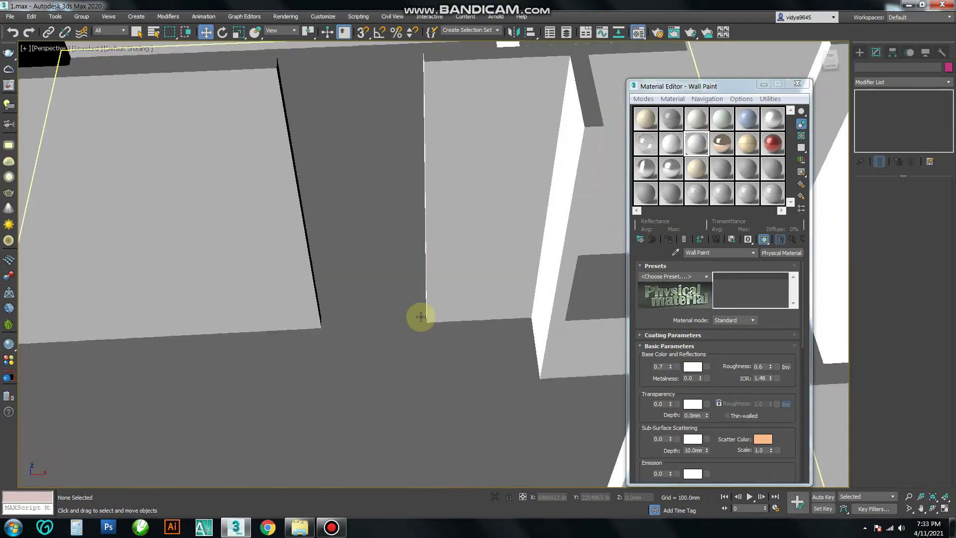
scroll(421, 317, "down", 3)
scroll(473, 325, "down", 2)
scroll(420, 328, "down", 2)
scroll(390, 341, "down", 2)
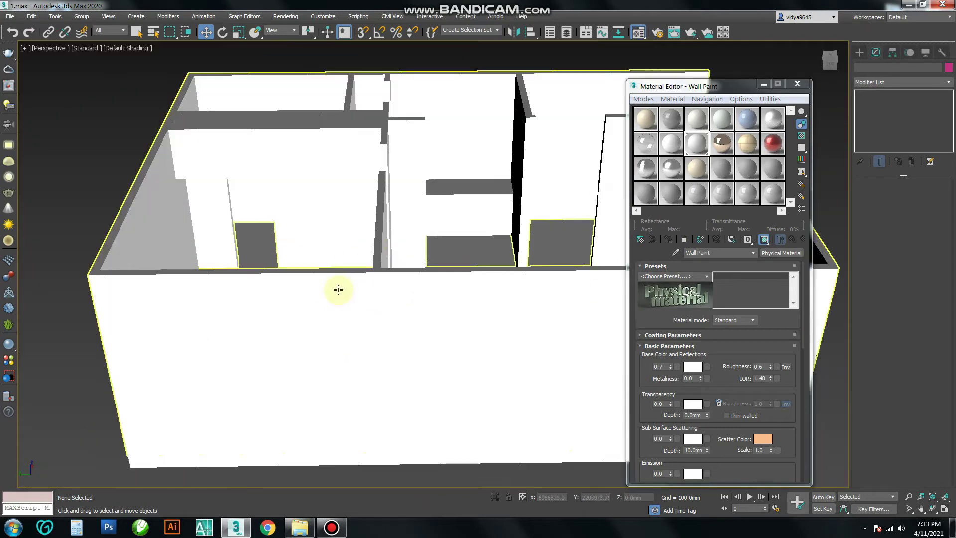
scroll(346, 296, "up", 2)
scroll(353, 343, "up", 2)
scroll(309, 301, "up", 2)
scroll(324, 264, "up", 1)
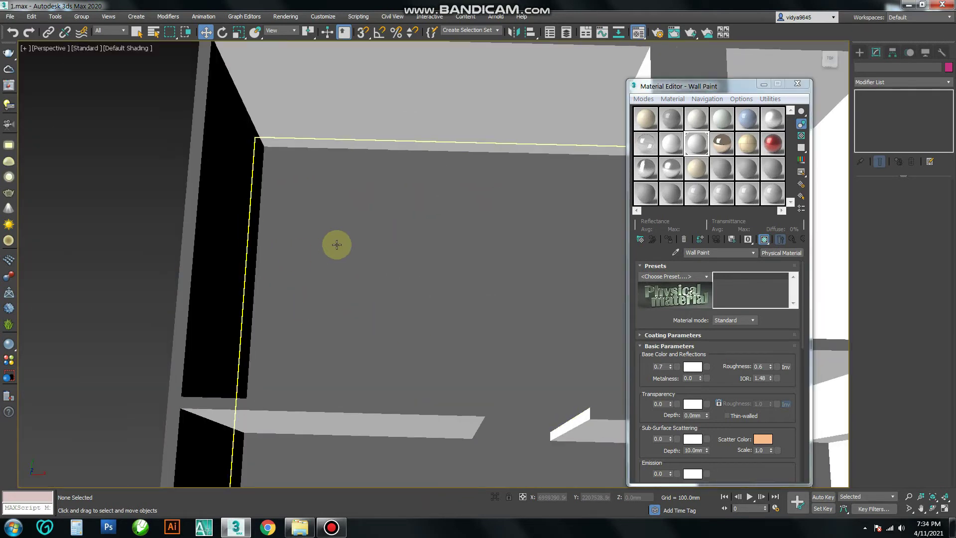
scroll(448, 284, "down", 2)
scroll(414, 292, "down", 2)
scroll(418, 267, "up", 1)
middle_click_drag(418, 267, 408, 333)
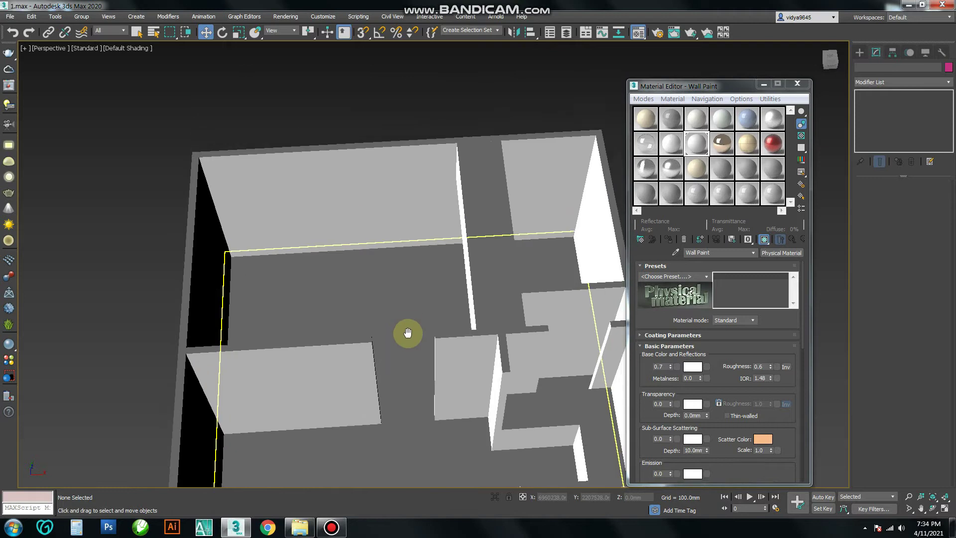
scroll(419, 303, "up", 3)
scroll(517, 188, "up", 2)
Select wall object Line003 and orbit to a tilted view of the whole plan
left_click(537, 162)
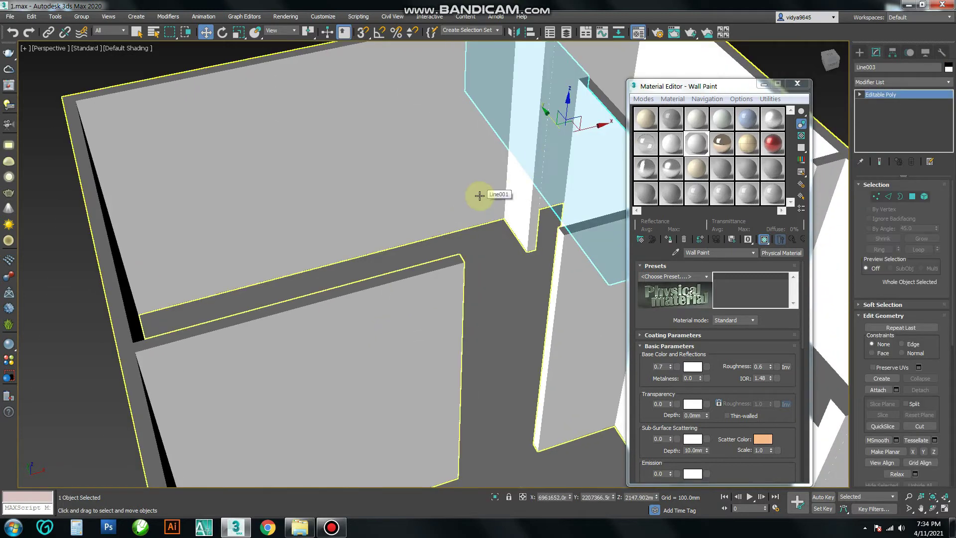
scroll(449, 269, "down", 3)
middle_click_drag(437, 292, 453, 252)
scroll(399, 279, "down", 3)
key("m")
middle_click_drag(358, 297, 377, 362)
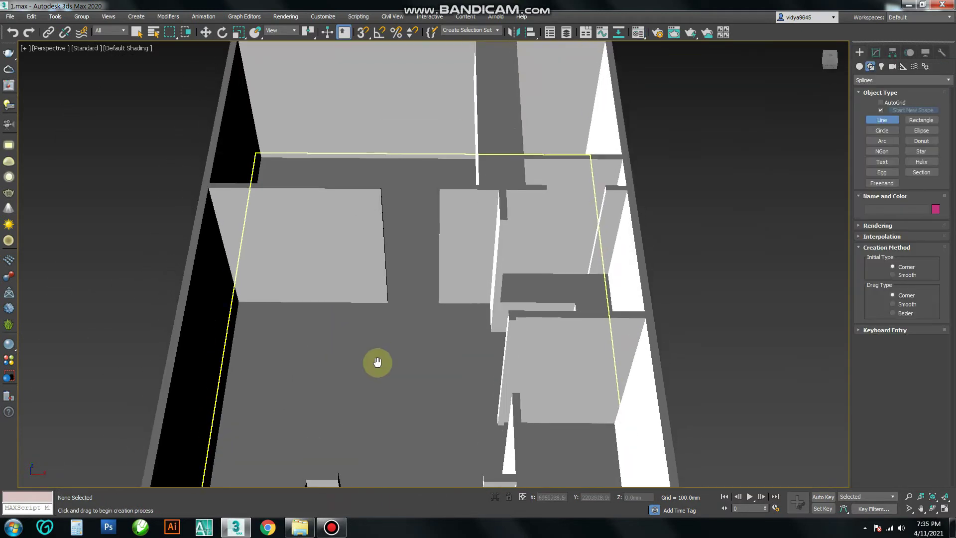
scroll(377, 362, "down", 3)
scroll(363, 320, "up", 1)
middle_click_drag(363, 320, 427, 331, "alt")
Zoom the viewport in toward the room
scroll(432, 322, "up", 3)
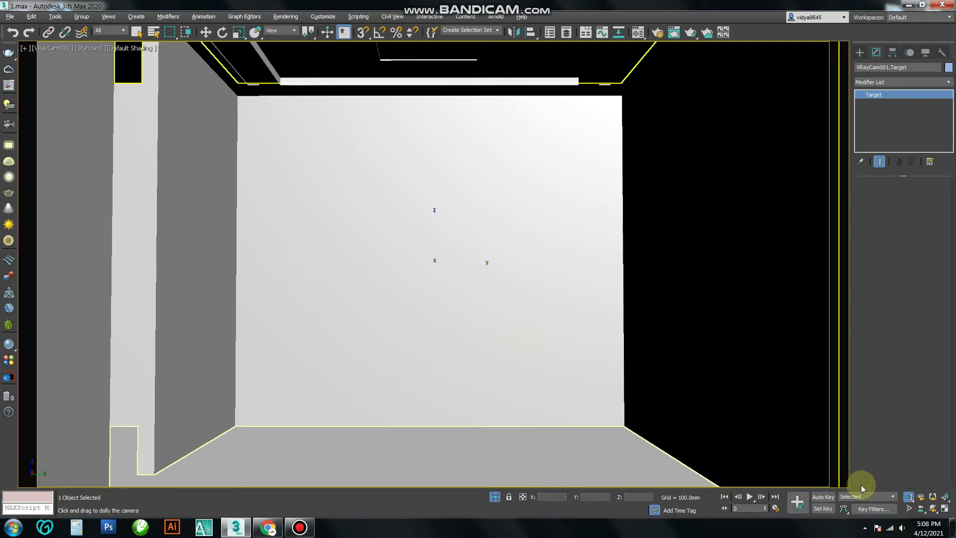
Dolly the camera into the room and run a quick test render
left_click_drag(863, 488, 557, 375)
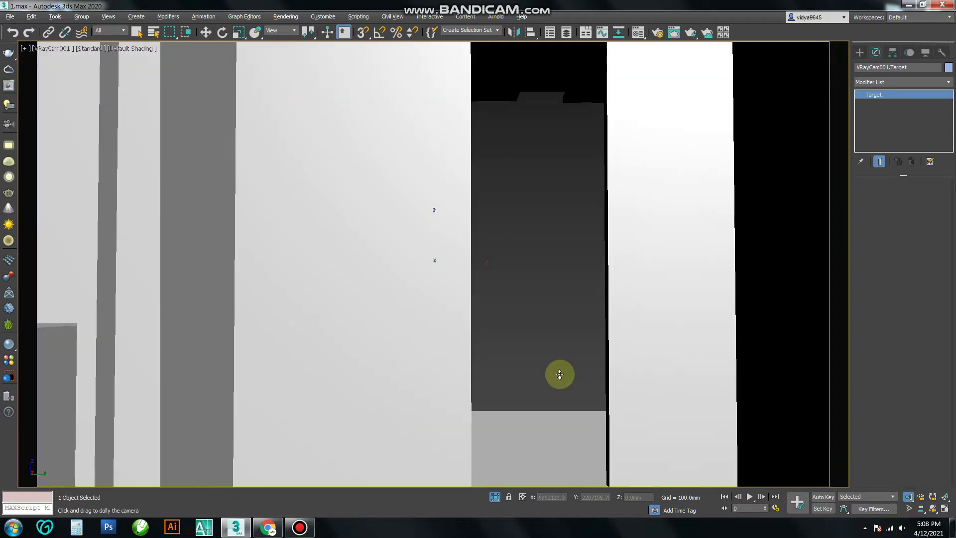
key("shift+q")
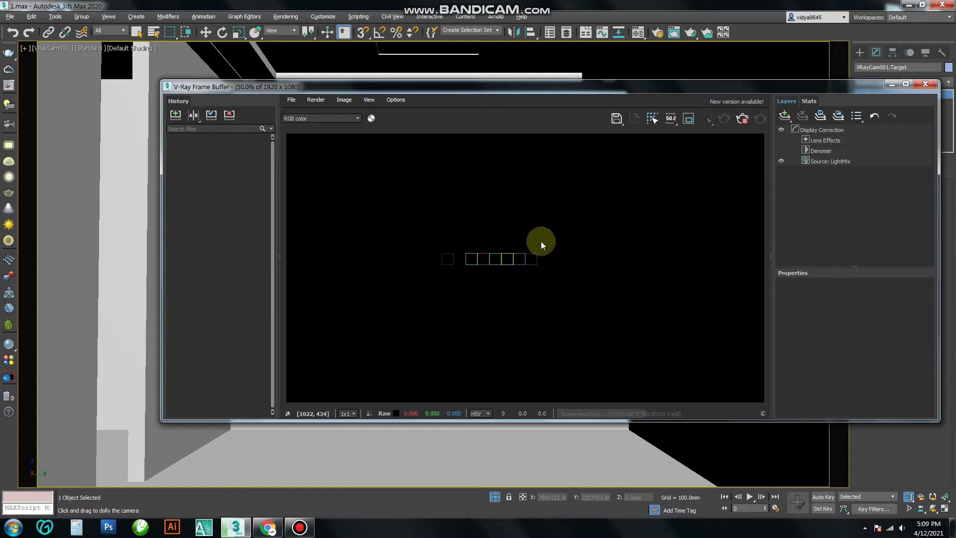
left_click(909, 87)
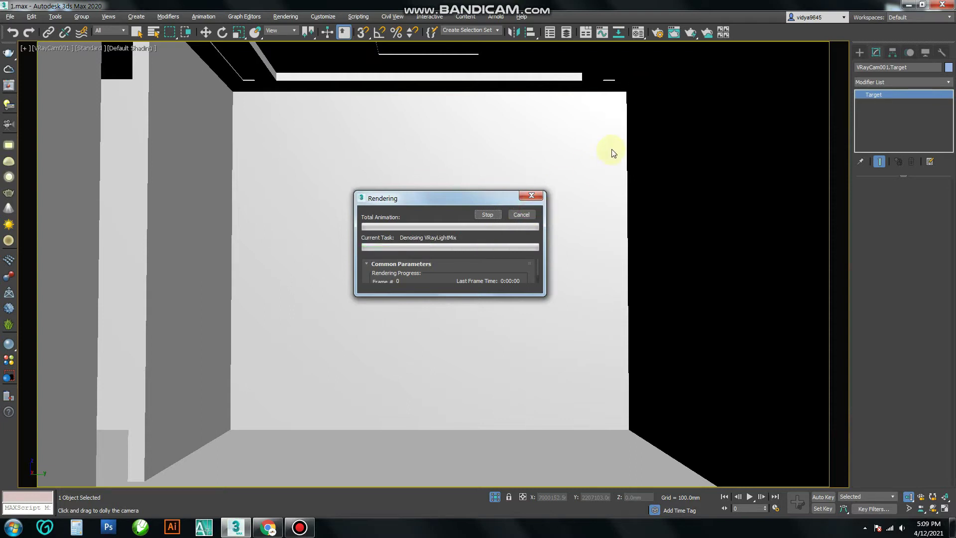
Set V-Ray's bucket sequence to Spiral and bring up the VRay light types
left_click(659, 33)
left_click(754, 99)
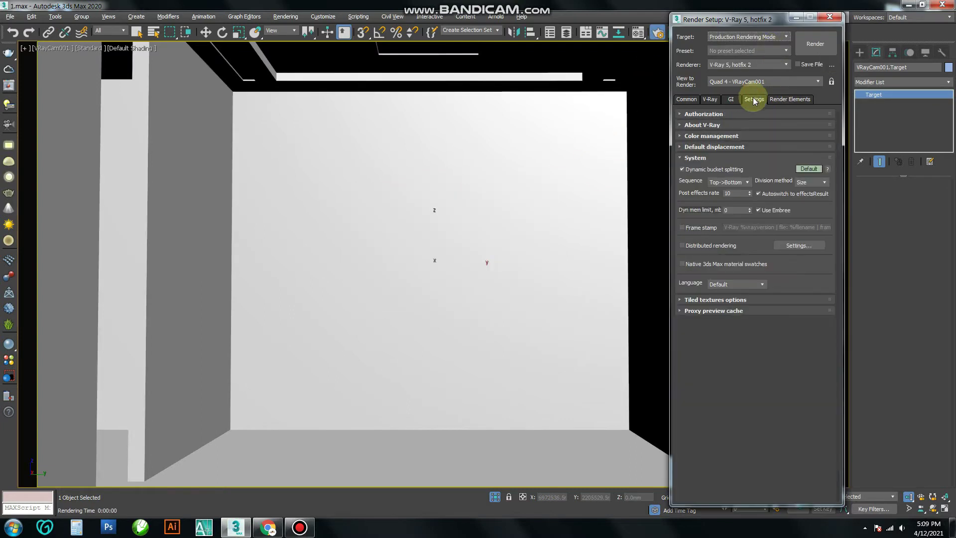
left_click(739, 211)
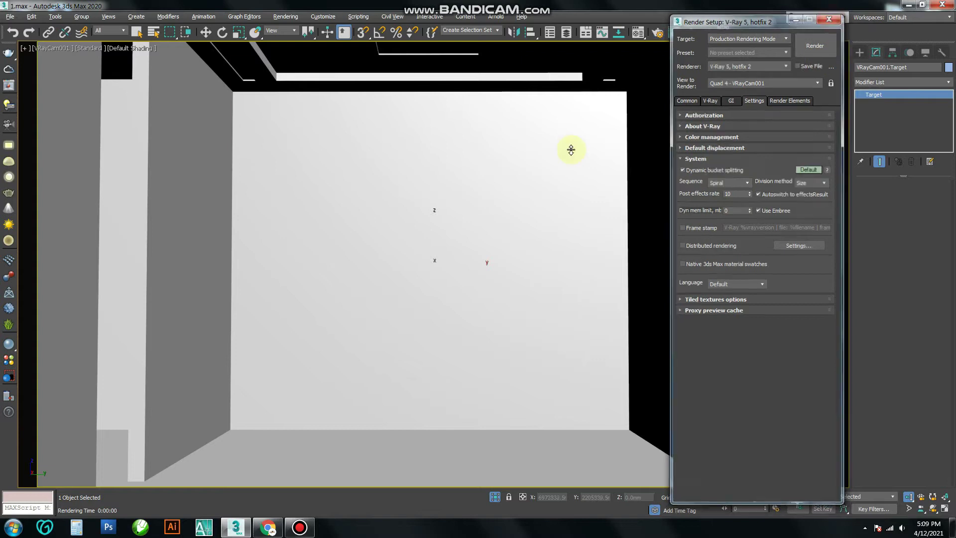
left_click(830, 16)
left_click(859, 52)
left_click(881, 66)
left_click(883, 79)
Create a V-Ray light, move it to the left and review the snap settings
left_click(882, 112)
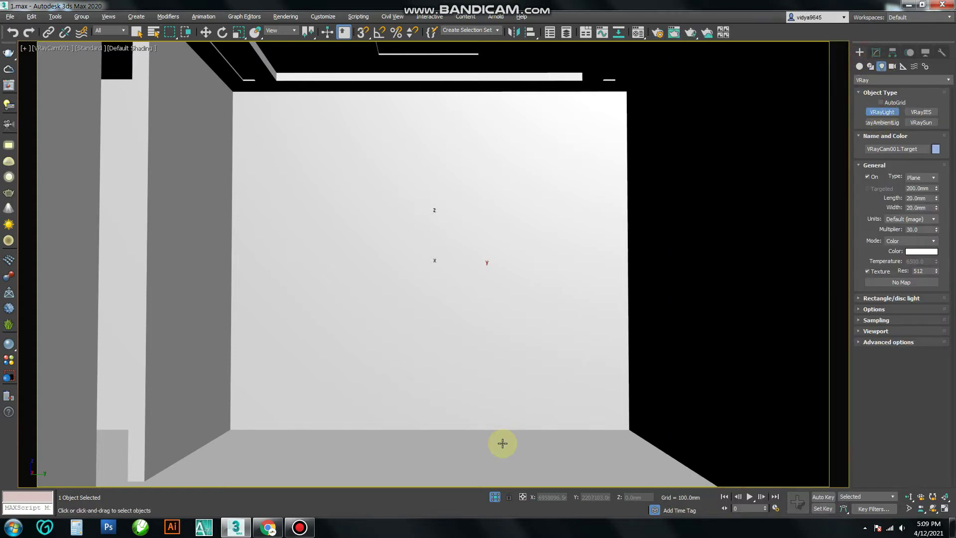
key("w")
mouse_move(523, 136)
left_mouse_down()
mouse_move(683, 145)
mouse_move(474, 135)
left_mouse_up()
right_click(363, 31)
left_click(417, 213)
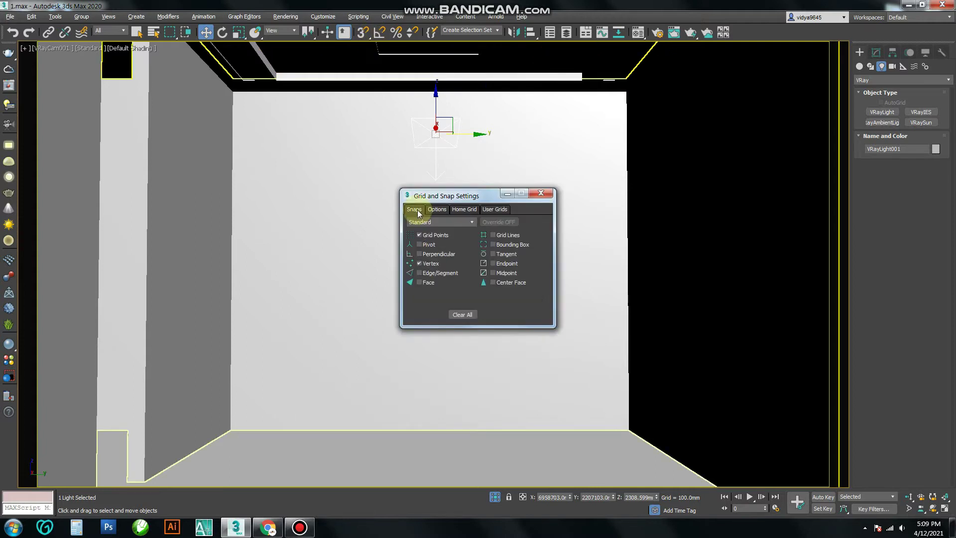
left_click(540, 193)
Shrink the sphere light to about 53.427mm radius and view a V-Ray test render at 200%
left_click(877, 52)
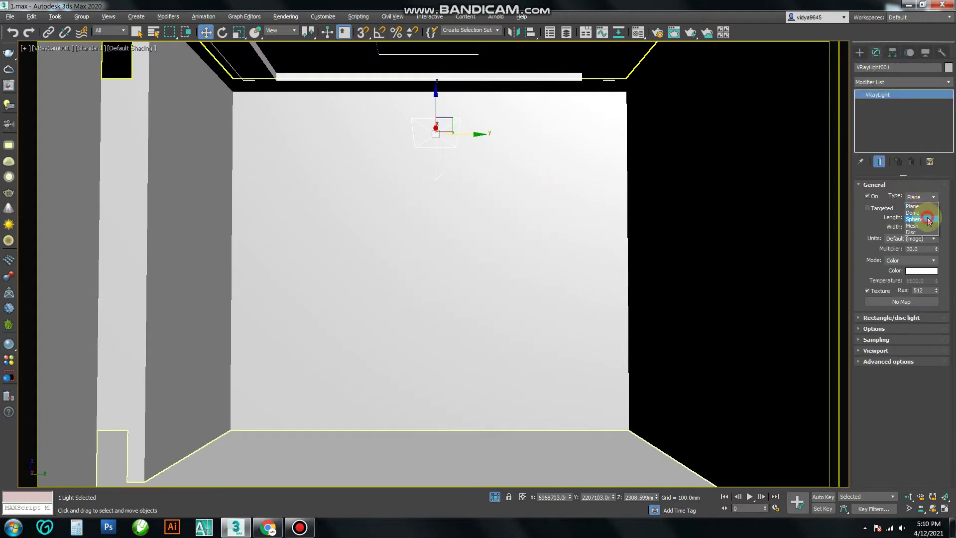
left_click_drag(937, 254, 764, 217)
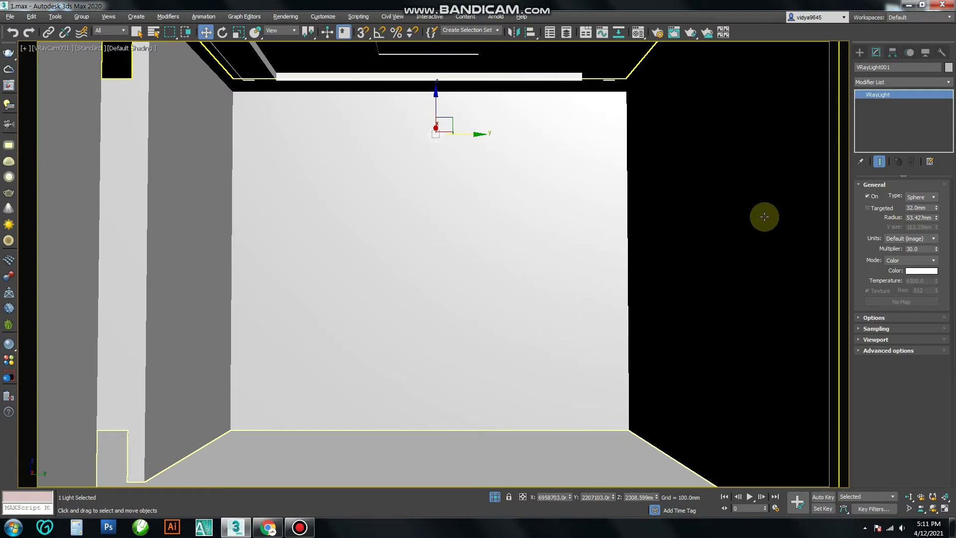
key("shift+q")
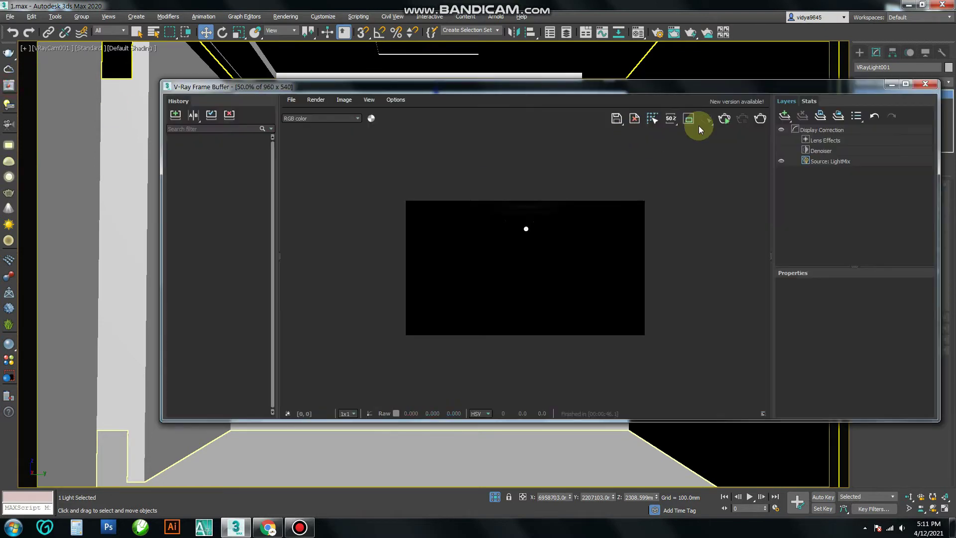
double_click(548, 256)
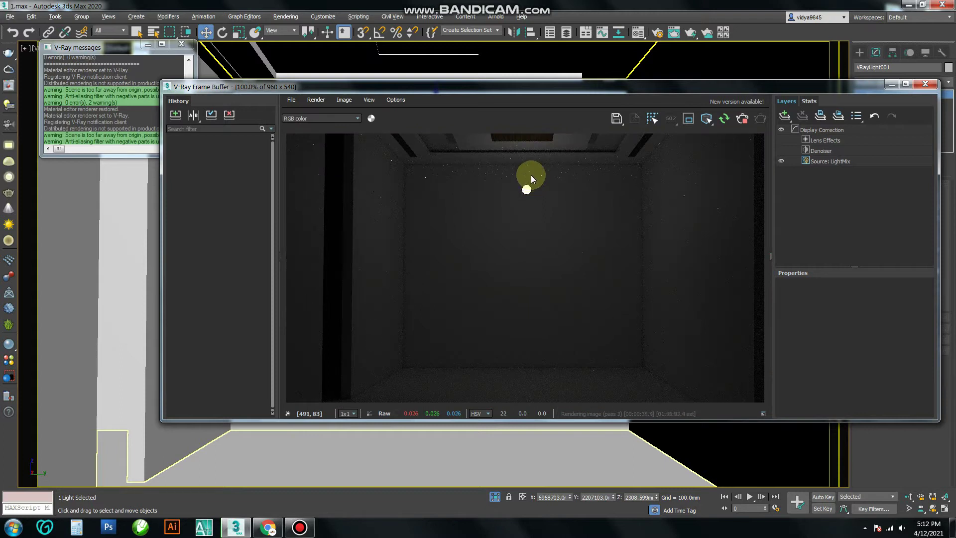
left_click(550, 176, "ctrl")
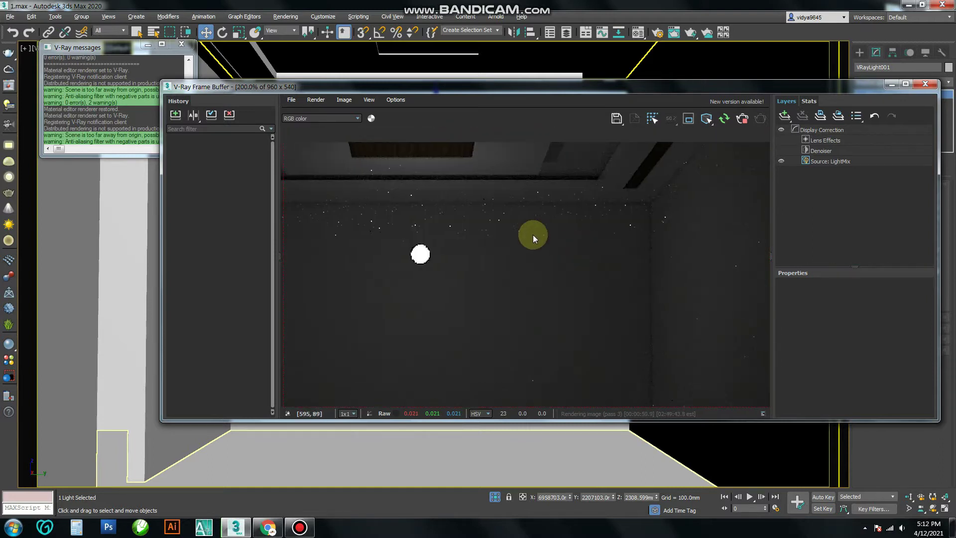
scroll(571, 273, "down", 2)
scroll(566, 278, "up", 1)
scroll(566, 279, "up", 1)
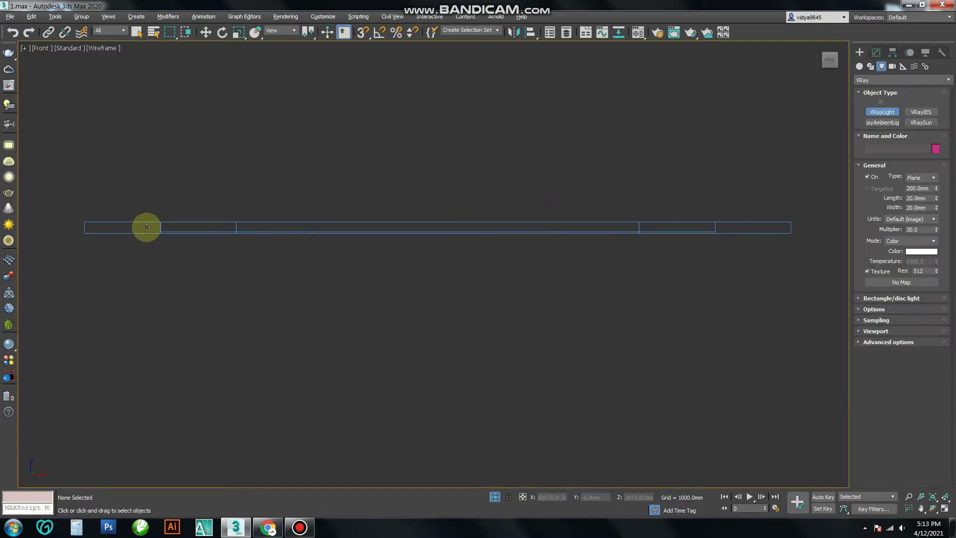
Draw plane light VRayLight002 across the Front viewport and check it from Top and Left views
left_click_drag(165, 226, 647, 230)
key("w")
key("t")
scroll(469, 235, "down", 5)
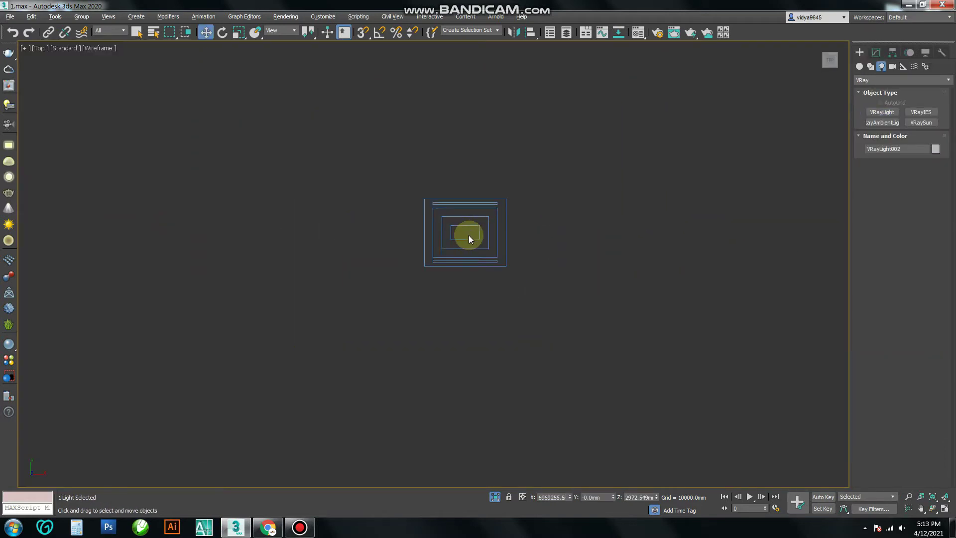
scroll(465, 128, "up", 5)
key("l")
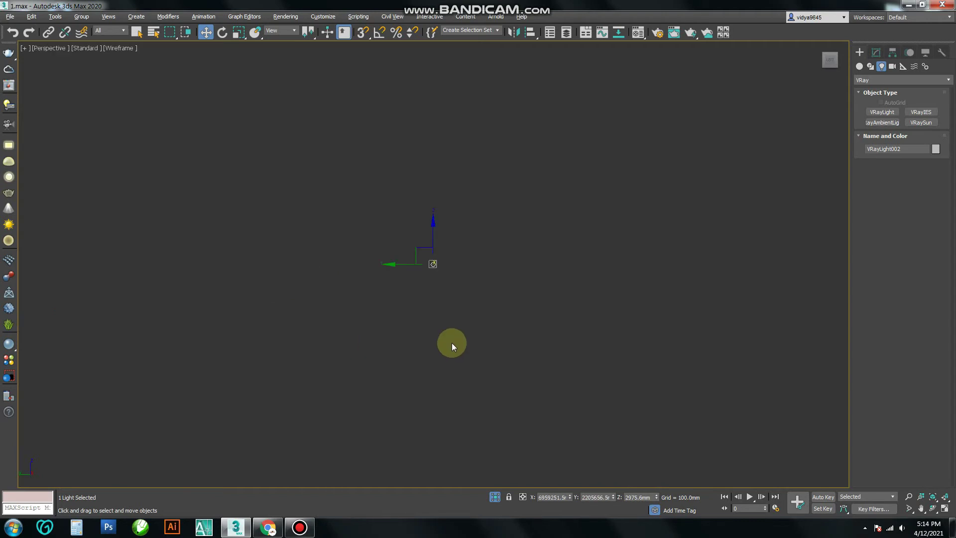
scroll(452, 343, "down", 5)
Orbit the perspective and front views, toggling wireframe, to check the light above the floor
key("F3")
scroll(478, 339, "down", 3)
scroll(478, 339, "up", 5)
scroll(519, 321, "down", 2)
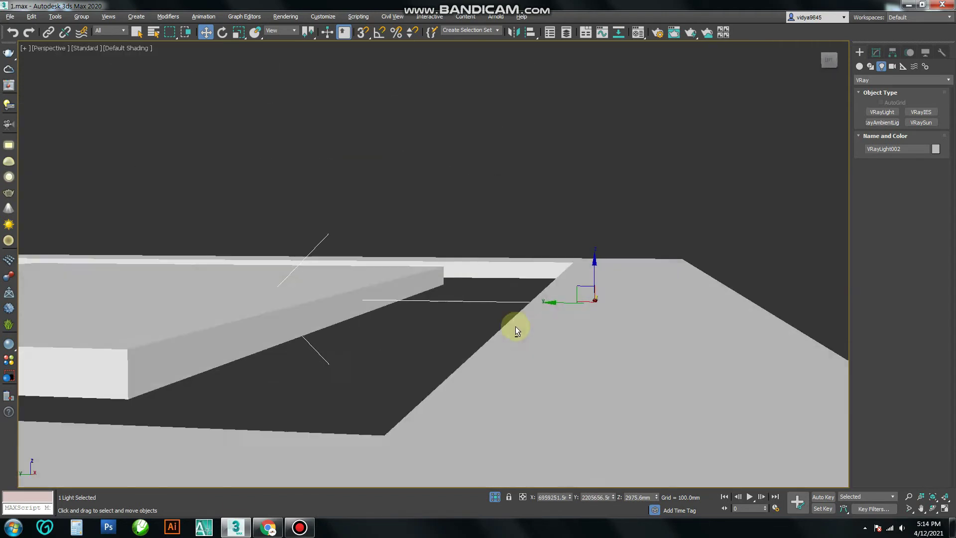
middle_click_drag(516, 327, 598, 265, "alt")
mouse_move(529, 306)
middle_mouse_down("alt")
mouse_move(533, 338)
mouse_move(538, 294)
mouse_move(564, 321)
middle_mouse_up("alt")
key("f")
scroll(550, 318, "down", 3)
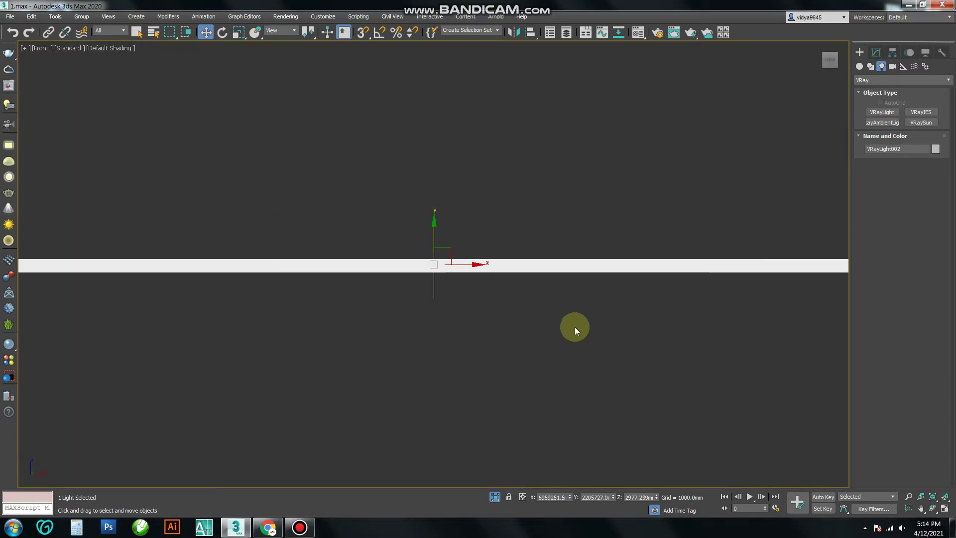
key("F3")
scroll(403, 246, "down", 2)
key("p")
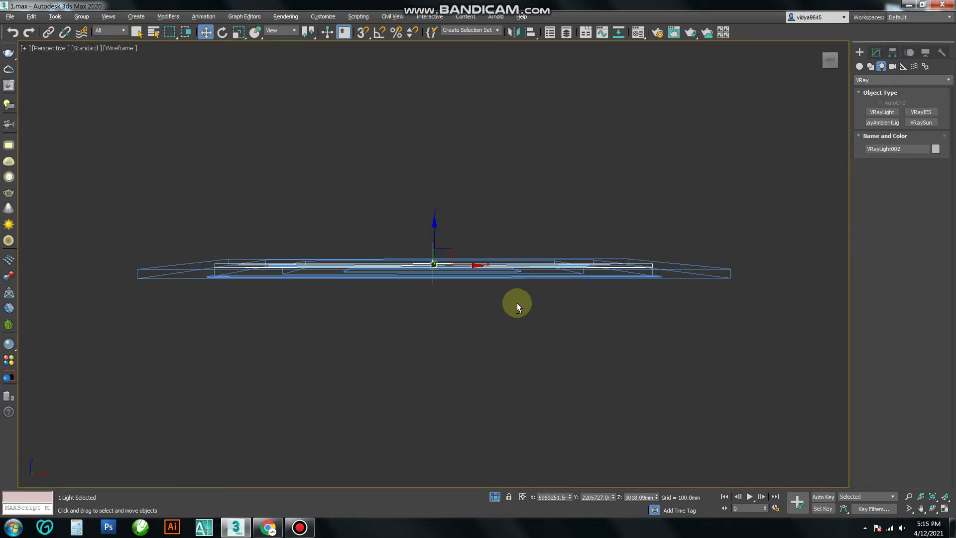
middle_click_drag(514, 305, 561, 312, "alt")
key("F3")
scroll(561, 311, "up", 3)
scroll(563, 303, "up", 2)
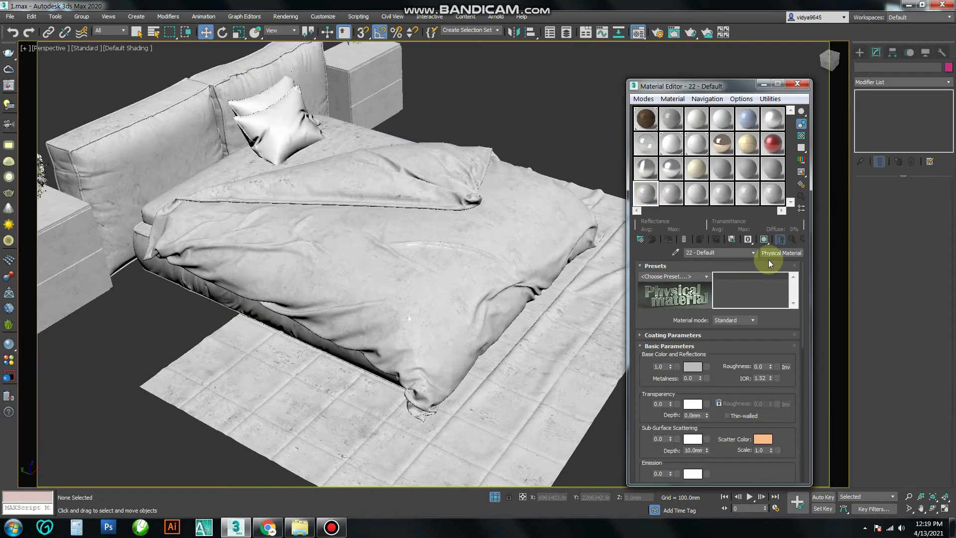
Make the bedsheet a VRayMtl with the striped gervasoni grey bitmap as its diffuse map
left_click(769, 263)
double_click(482, 377)
left_click(710, 277)
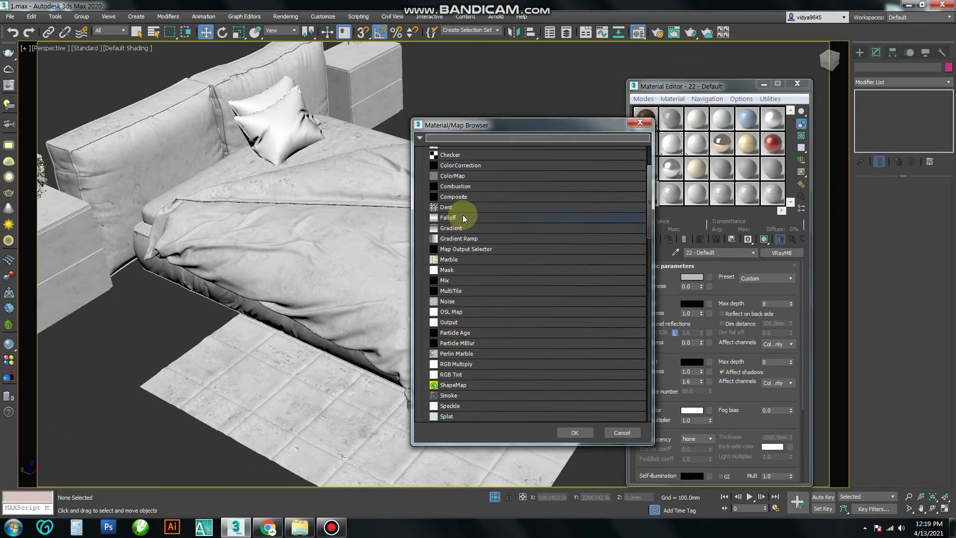
double_click(462, 218)
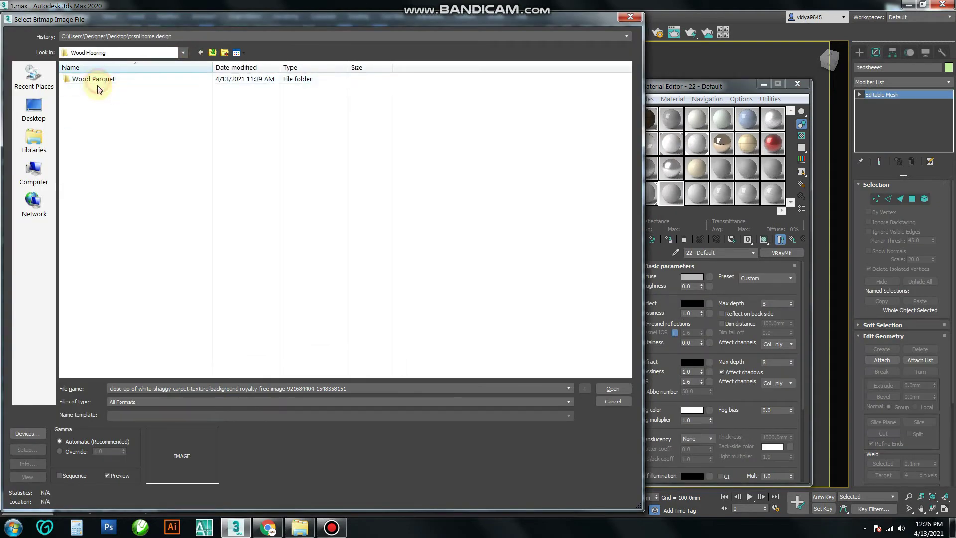
left_click(208, 52)
double_click(128, 100)
double_click(192, 96)
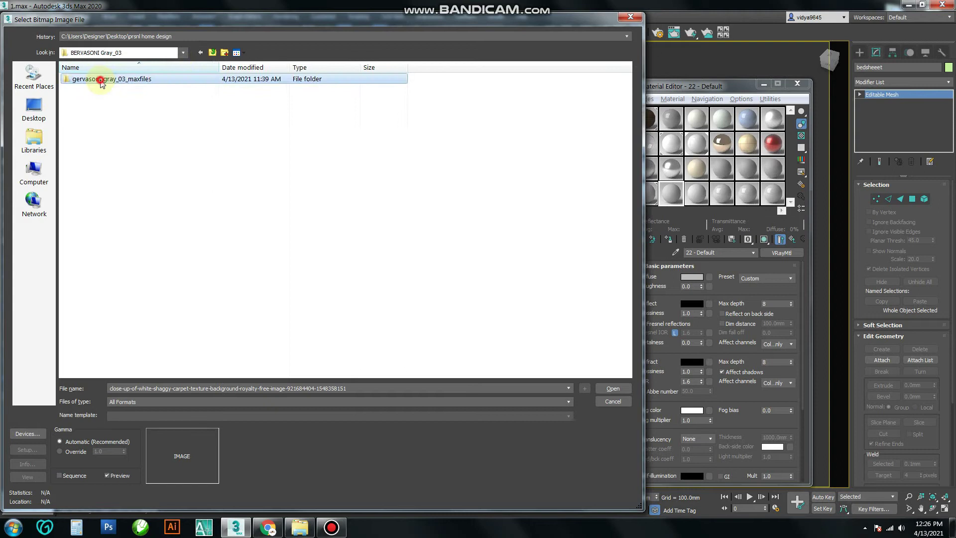
double_click(100, 80)
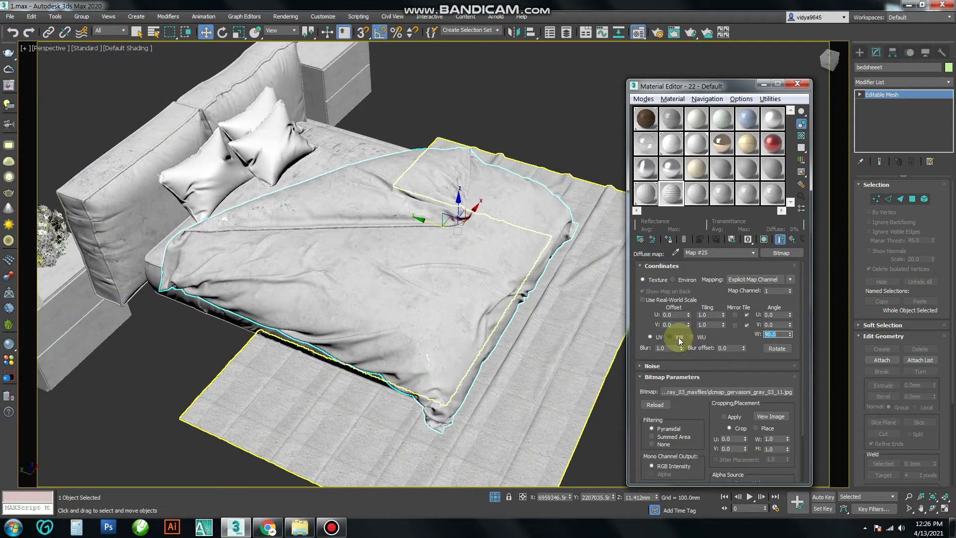
left_click(671, 241)
left_click(482, 294)
left_click(764, 240)
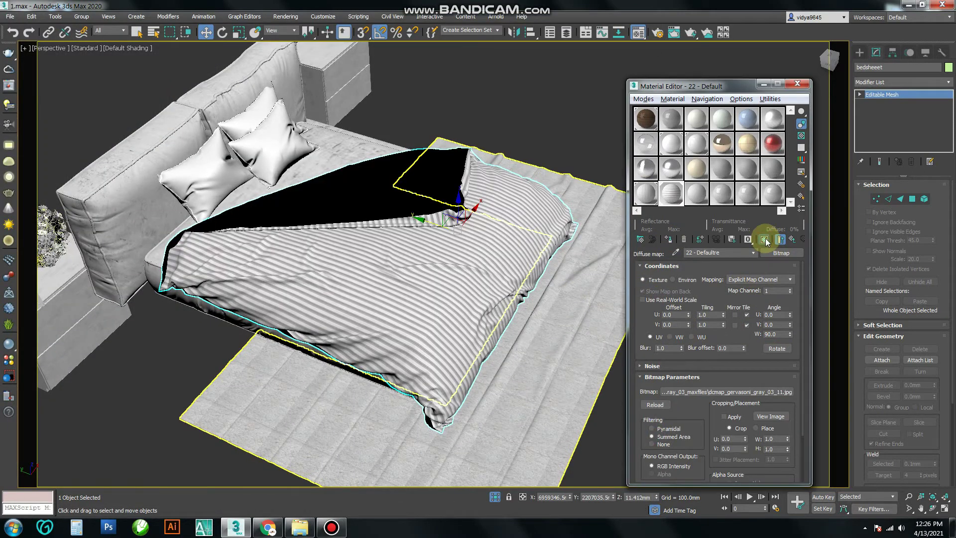
left_click(781, 240)
Load the striped gervasoni bitmap into the Coat bump and Reflect maps as well
scroll(657, 454, "down", 10)
scroll(663, 458, "down", 2)
type("0")
left_click(750, 445)
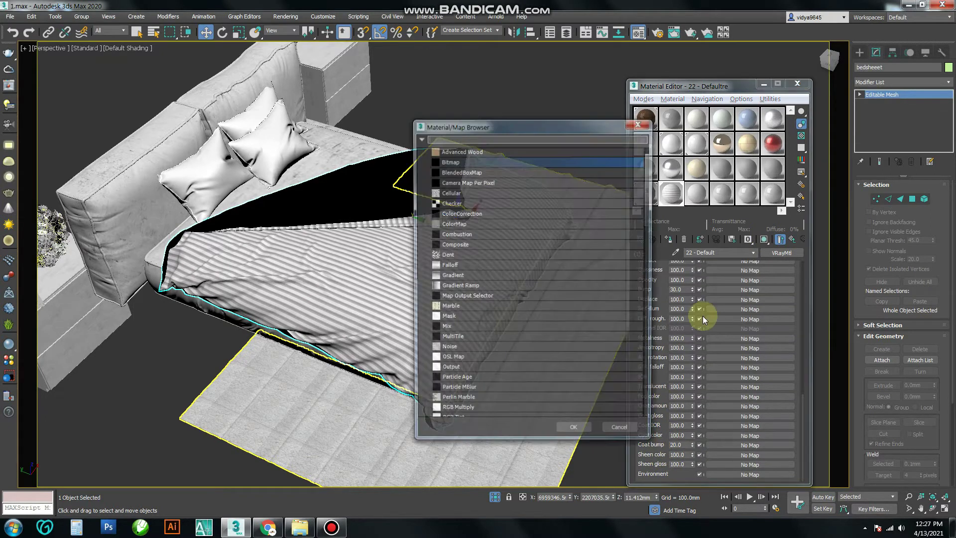
double_click(468, 158)
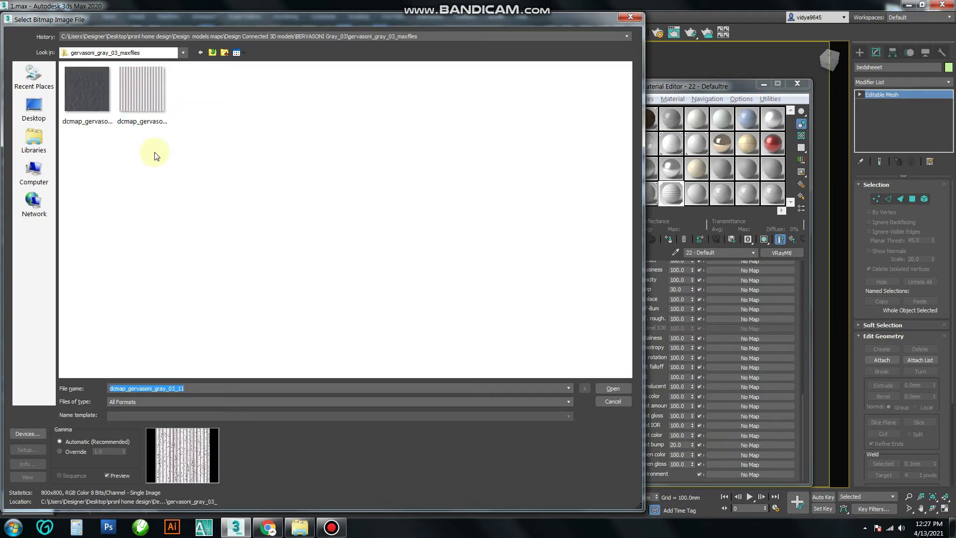
double_click(136, 120)
scroll(690, 338, "up", 1)
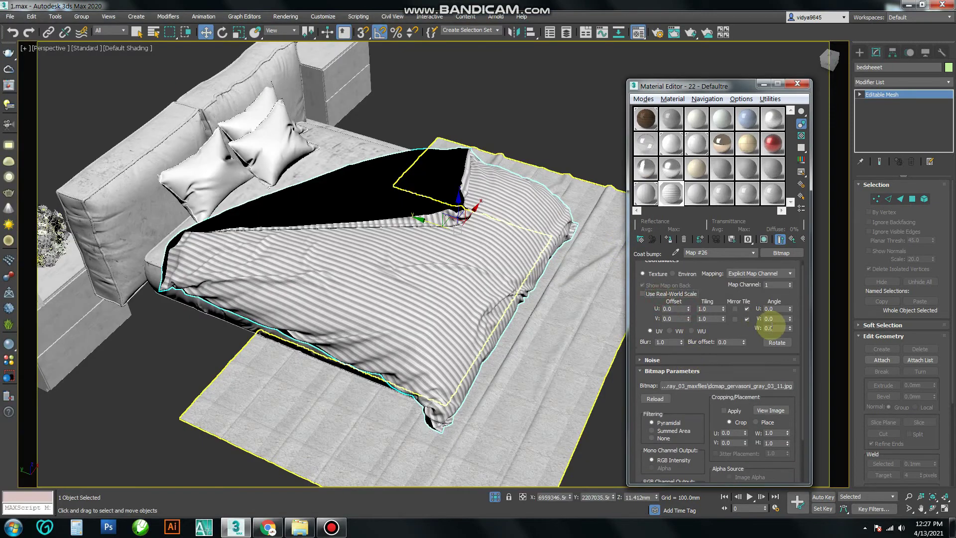
type("90")
left_click(780, 239)
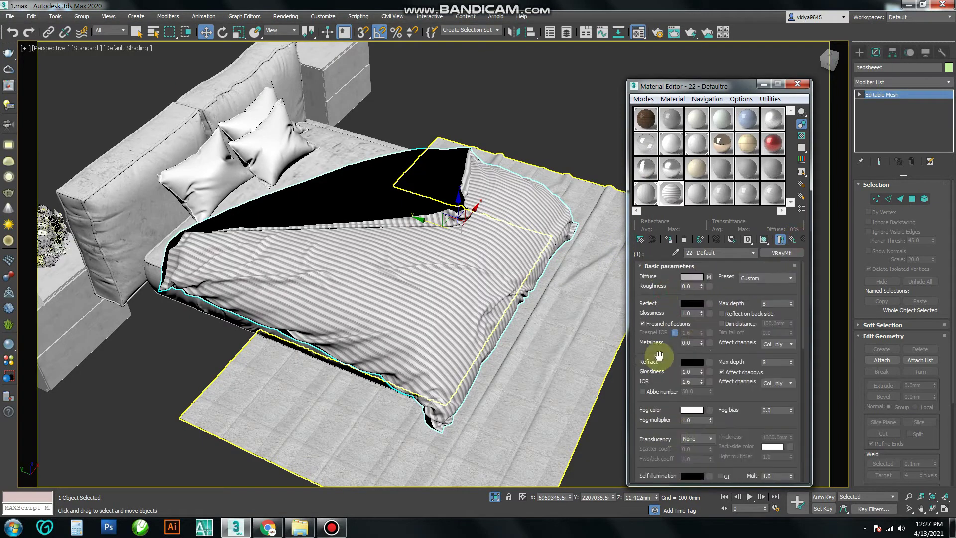
left_click(710, 304)
double_click(594, 282)
double_click(145, 94)
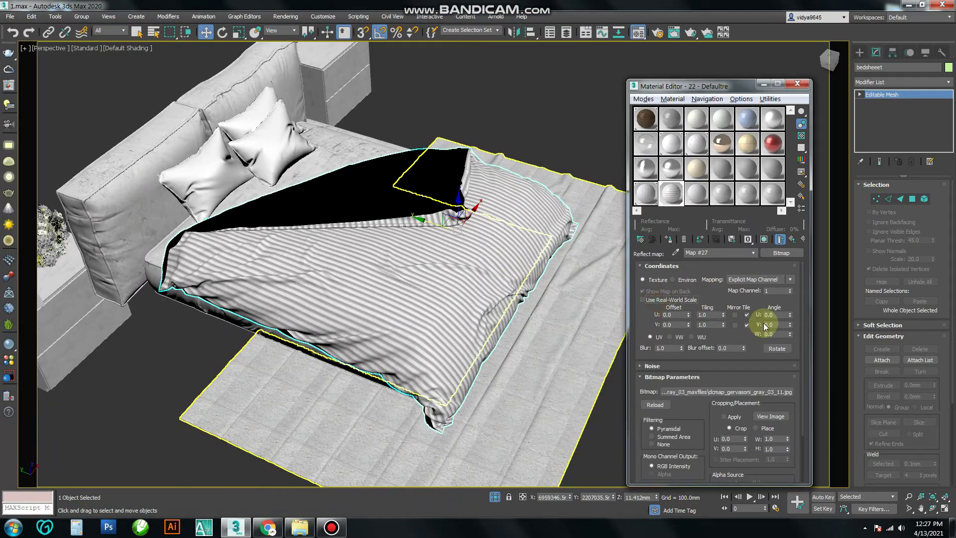
type("90")
left_click(781, 239)
left_click(781, 239)
Make the second sub-material a VRayMtl
left_click(734, 317)
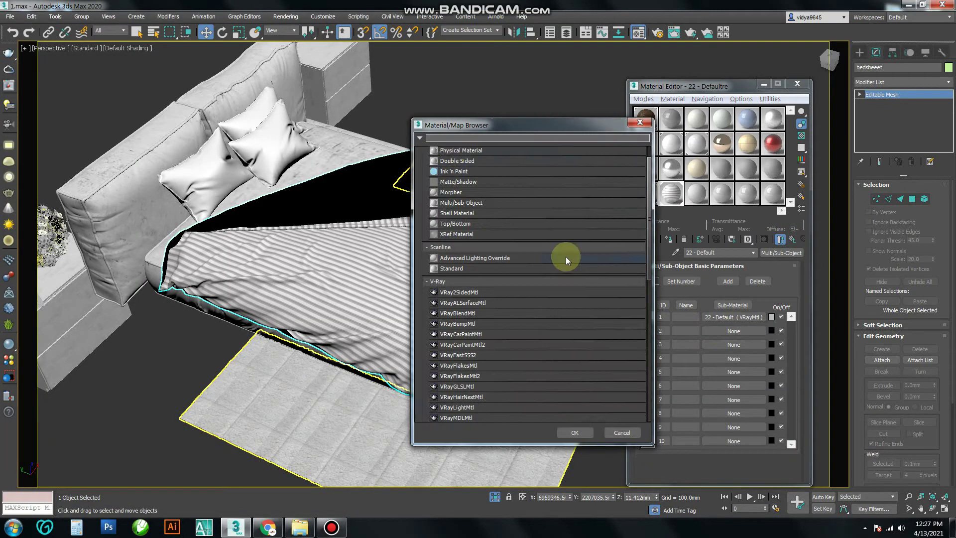
scroll(483, 320, "down", 5)
double_click(459, 404)
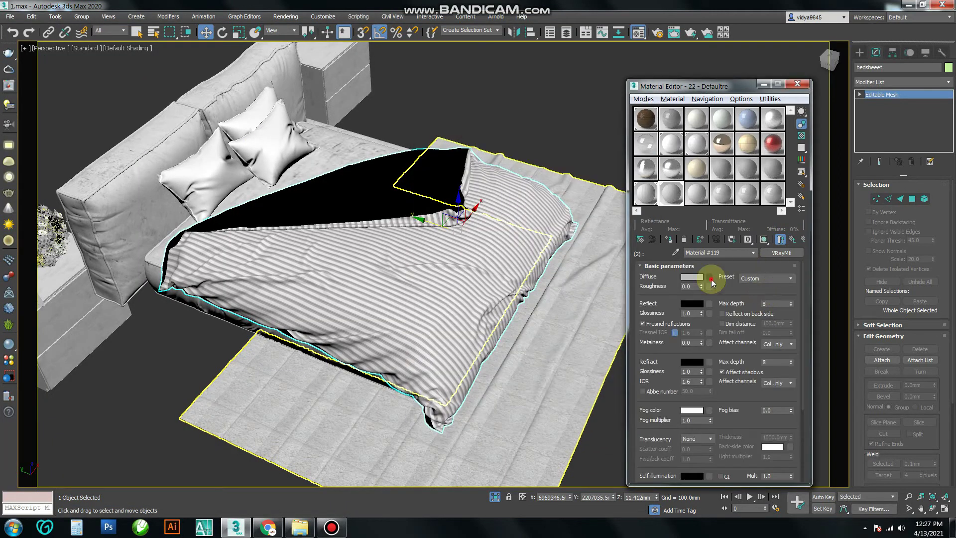
left_click(710, 277)
double_click(453, 172)
left_click(213, 54)
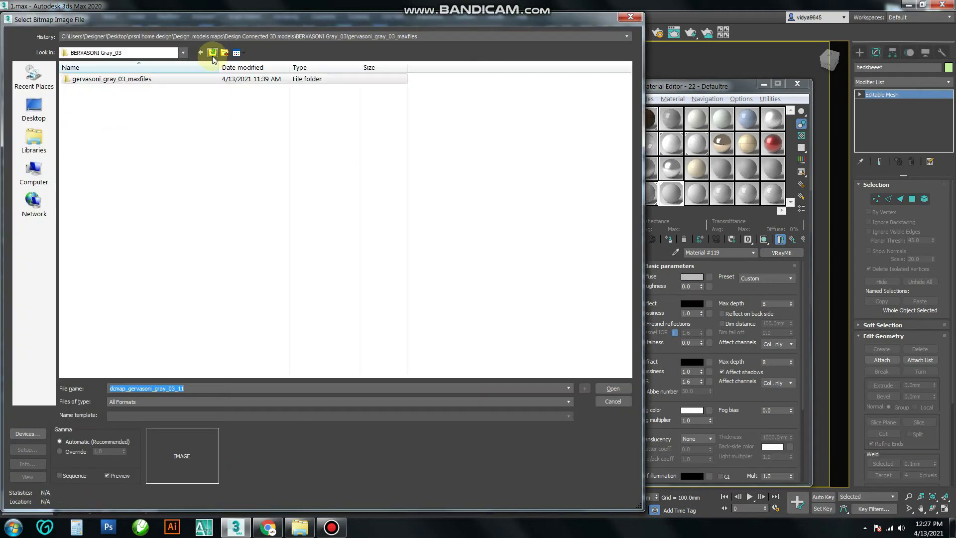
left_click(630, 17)
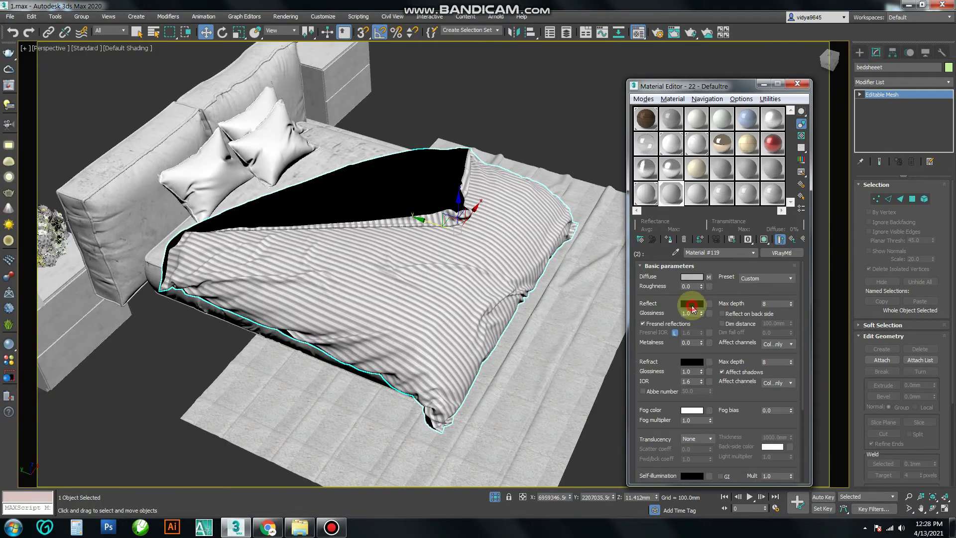
Clear the second sub-material's diffuse map and give it a dark brown diffuse colour
left_click(692, 303)
right_click(692, 277)
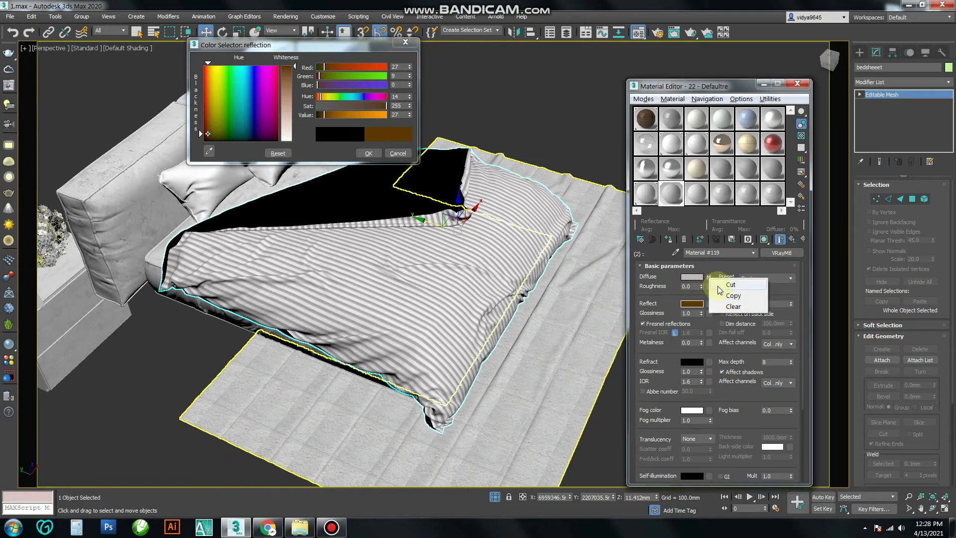
left_click(719, 308)
left_click(692, 277)
left_click_drag(210, 136, 214, 130)
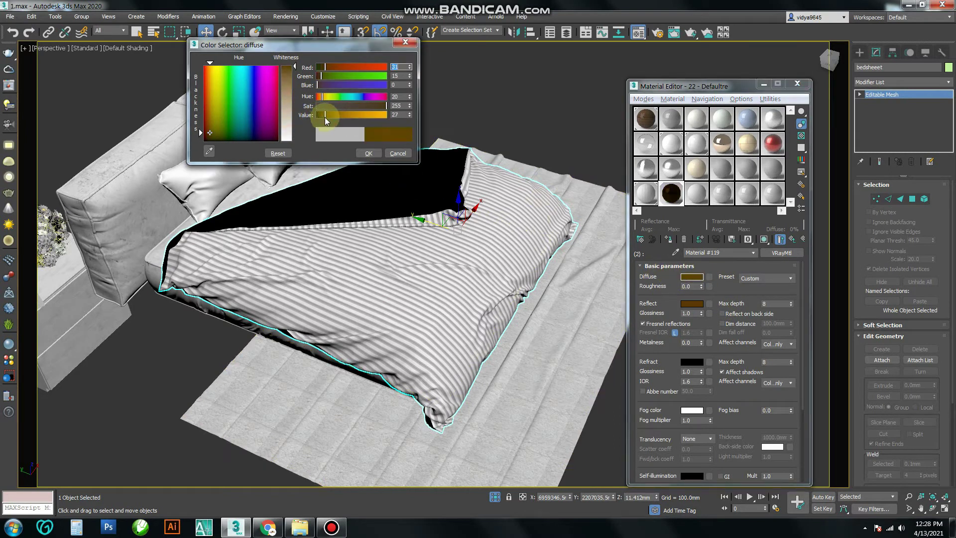
left_click(369, 153)
left_click(792, 239)
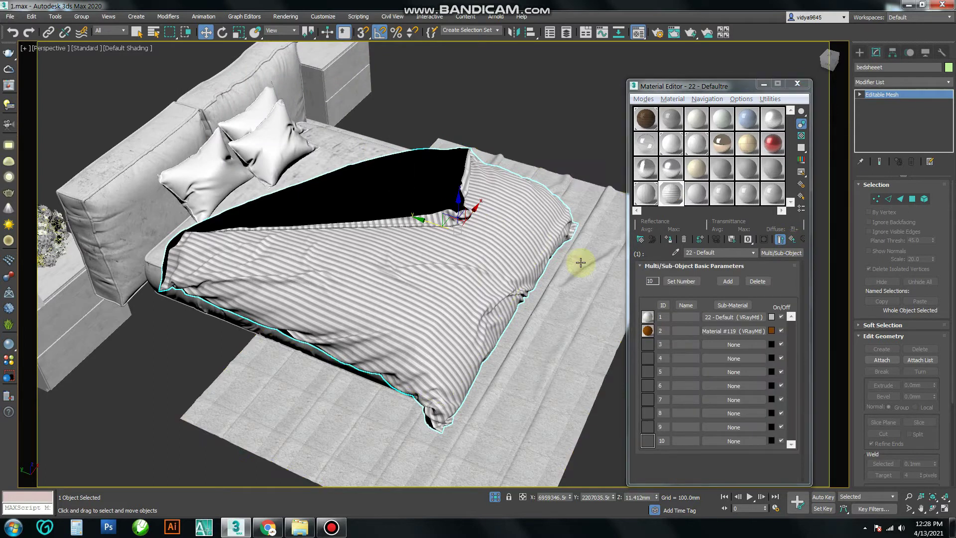
left_click(791, 241)
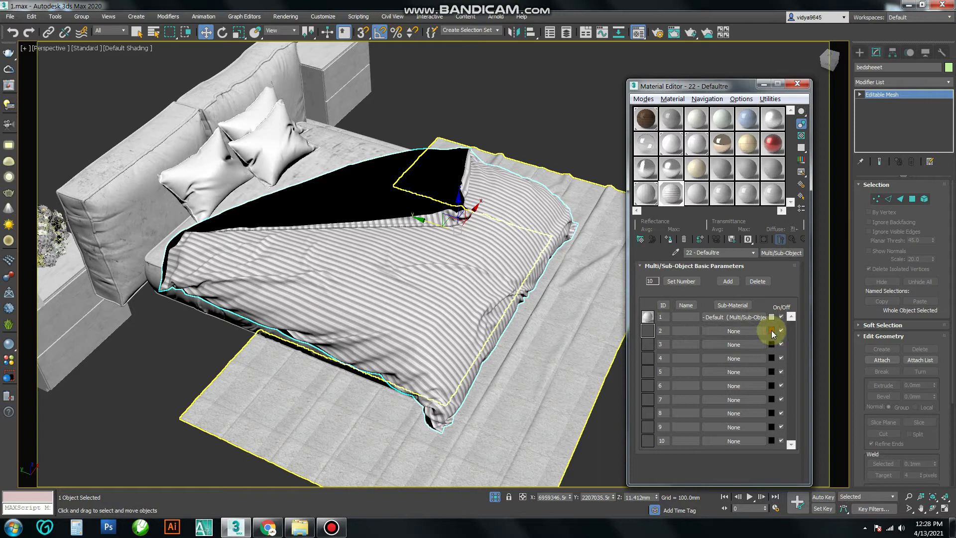
Assign the Multi/Sub-Object material to the bedsheet and change its sub-material count
left_click(668, 241)
left_click(792, 240)
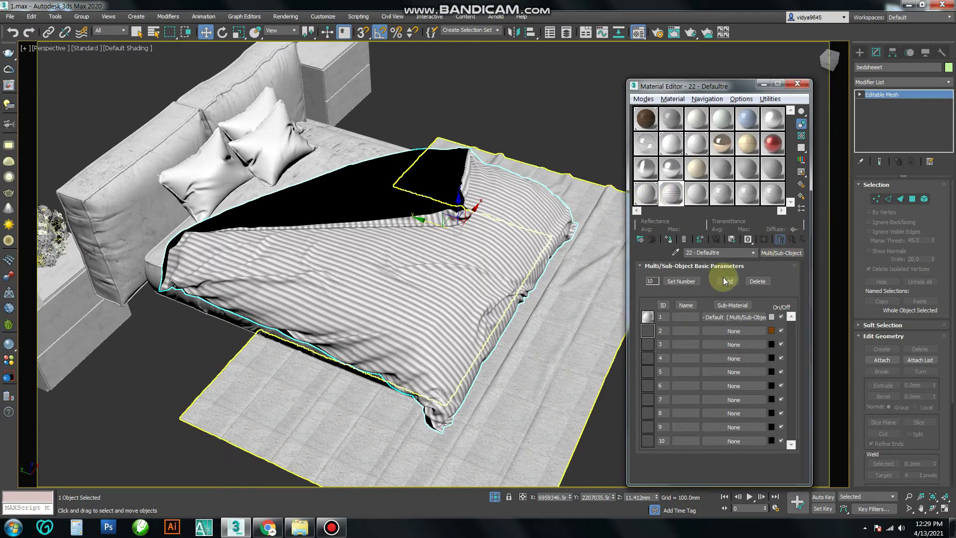
left_click(681, 281)
type("1")
key("Return")
left_click(681, 282)
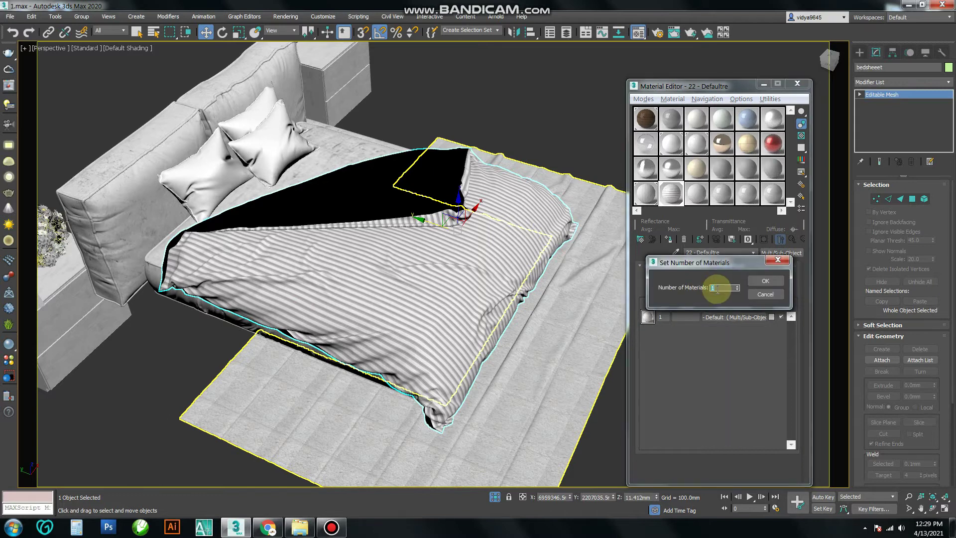
Confirm the sub-material count, select the bed base and pick up its material
left_click(769, 285)
middle_click_drag(384, 235, 390, 280, "alt")
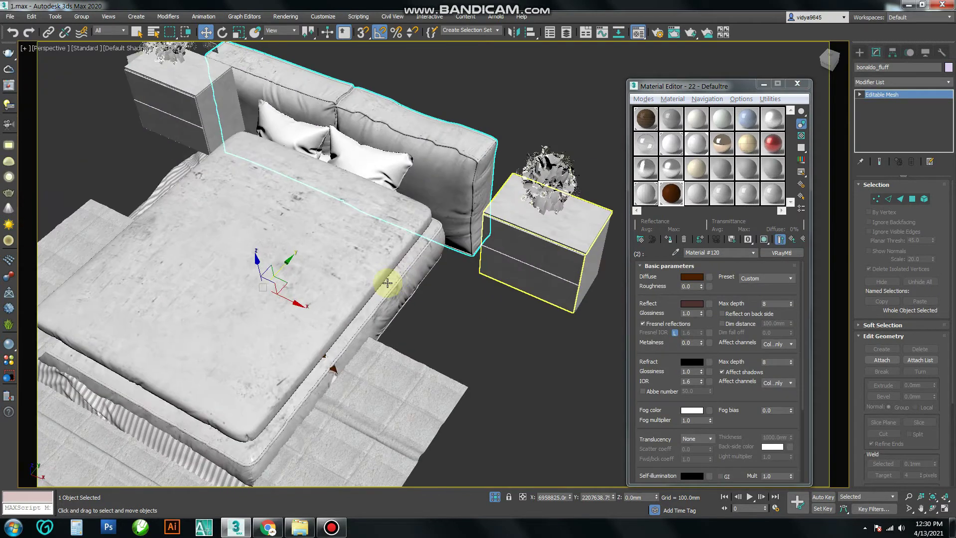
scroll(401, 254, "up", 5)
left_click(401, 254)
left_click(696, 193)
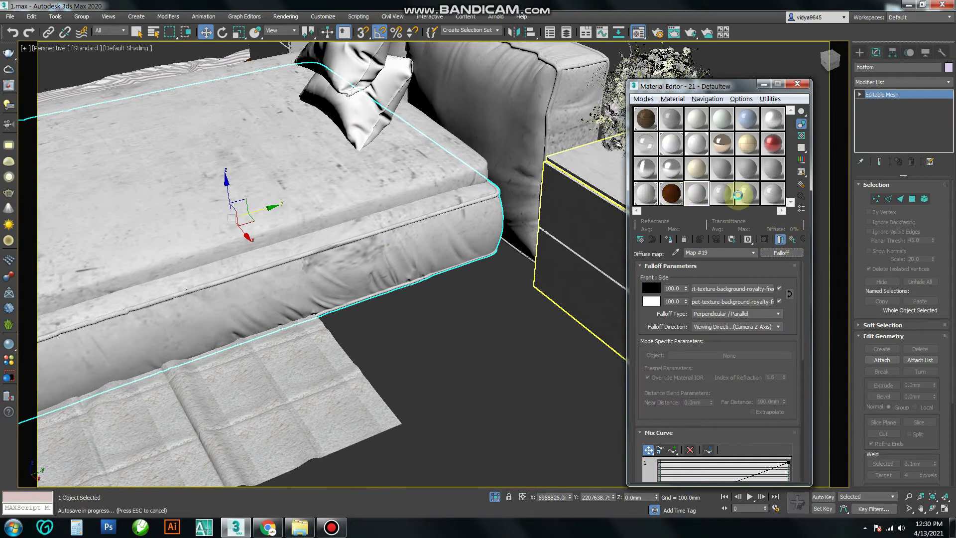
left_click(501, 309)
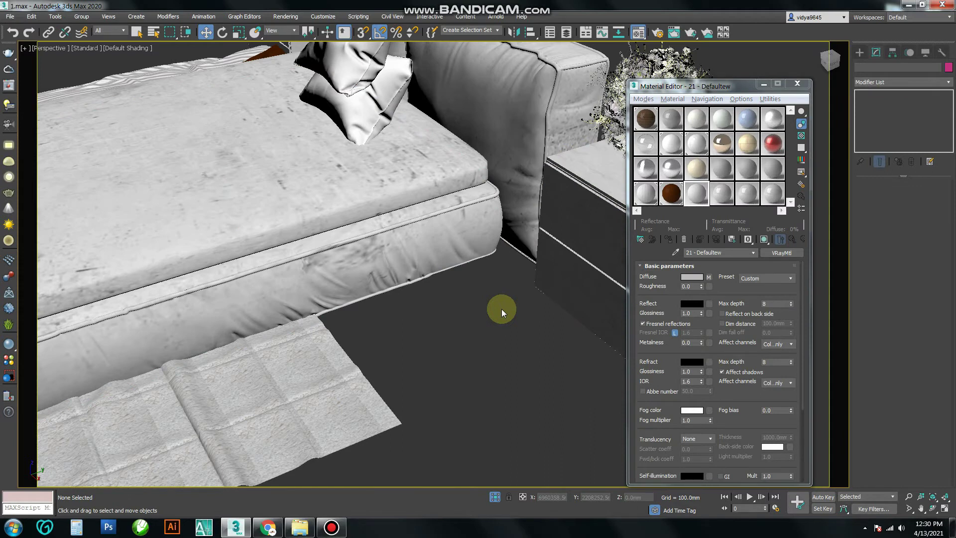
In a fresh slot, add a Falloff diffuse with the Brown Leather 001 bitmap as first colour
left_click(722, 193)
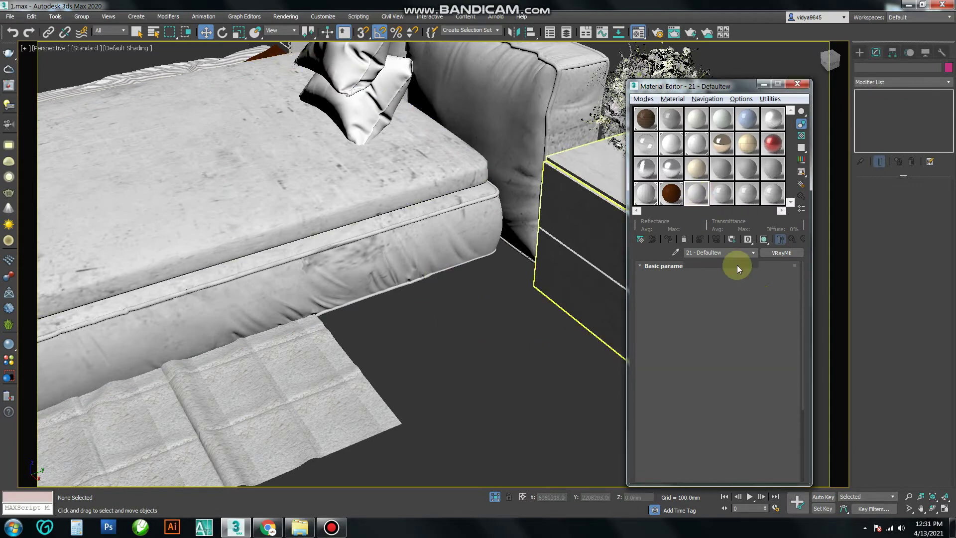
left_click(791, 252)
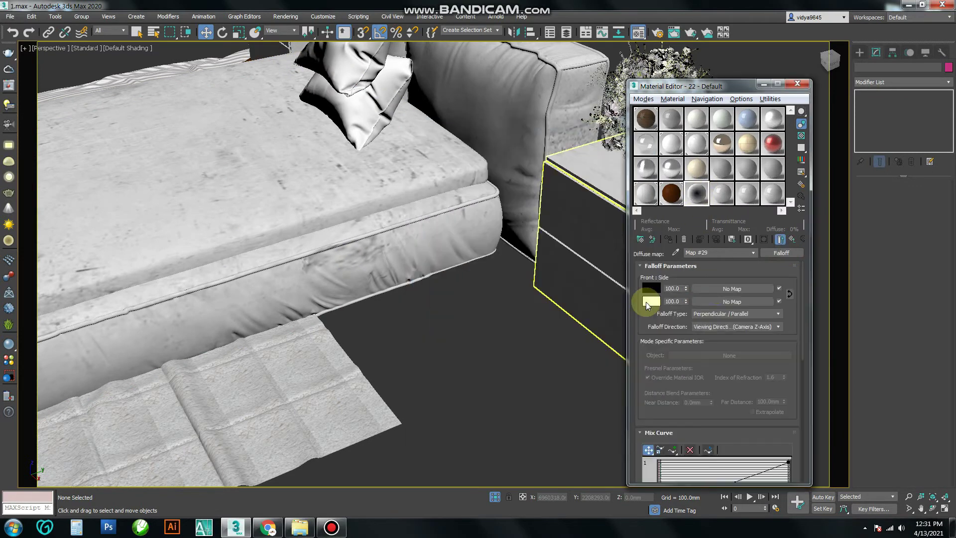
left_click(459, 219)
scroll(493, 187, "up", 3)
double_click(493, 186)
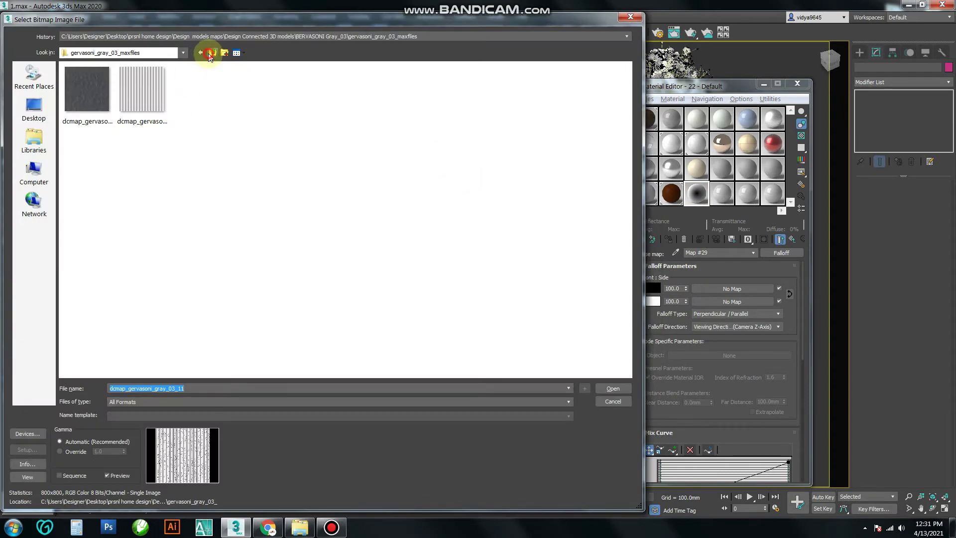
left_click(200, 52)
double_click(316, 103)
left_click(197, 93)
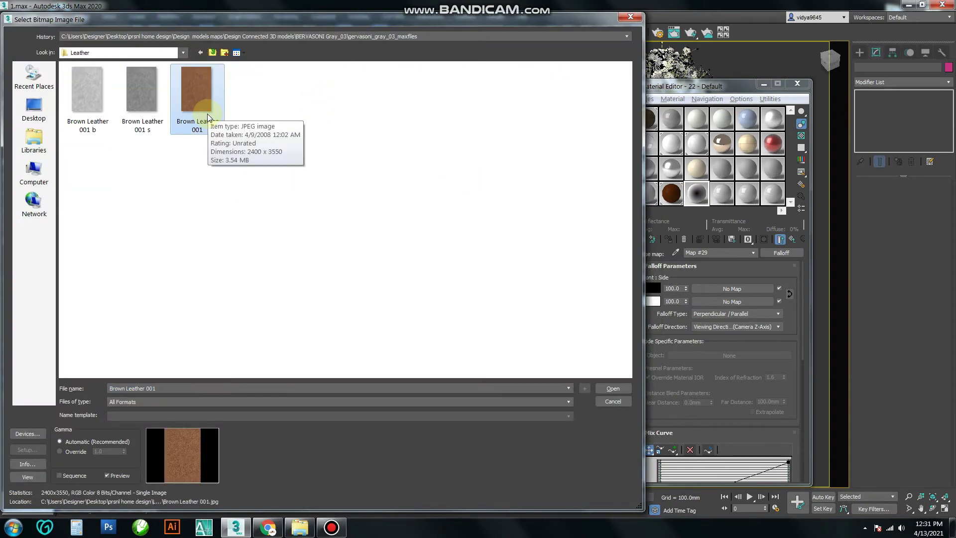
double_click(196, 92)
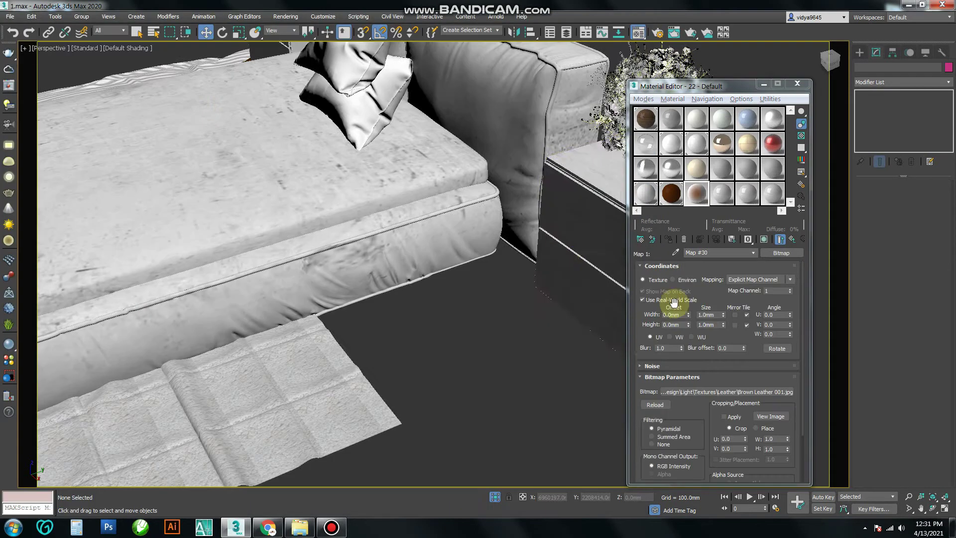
Assign the leather material to the bed base and show its texture in the viewport
left_click(576, 393)
left_click(667, 239)
type("w")
key("Return")
left_click(767, 239)
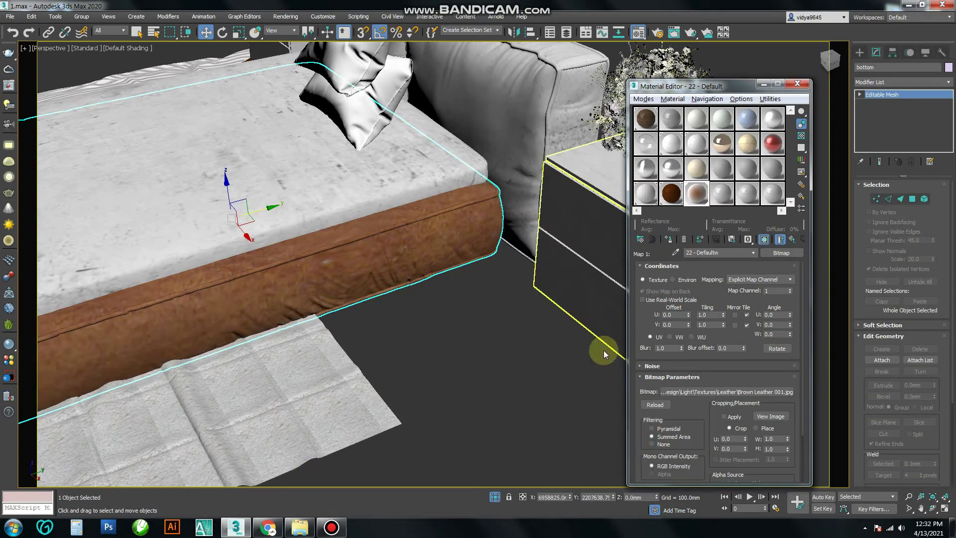
type("0")
key("Return")
Set the leather texture tiling to 10 and orbit around the bed base to inspect it
mouse_move(405, 342)
middle_mouse_down("alt")
mouse_move(547, 387)
mouse_move(774, 328)
middle_mouse_up("alt")
type("0")
key("Return")
type("10")
key("Return")
mouse_move(687, 305)
middle_mouse_down("alt")
mouse_move(613, 355)
mouse_move(444, 279)
middle_mouse_up("alt")
scroll(603, 347, "up", 5)
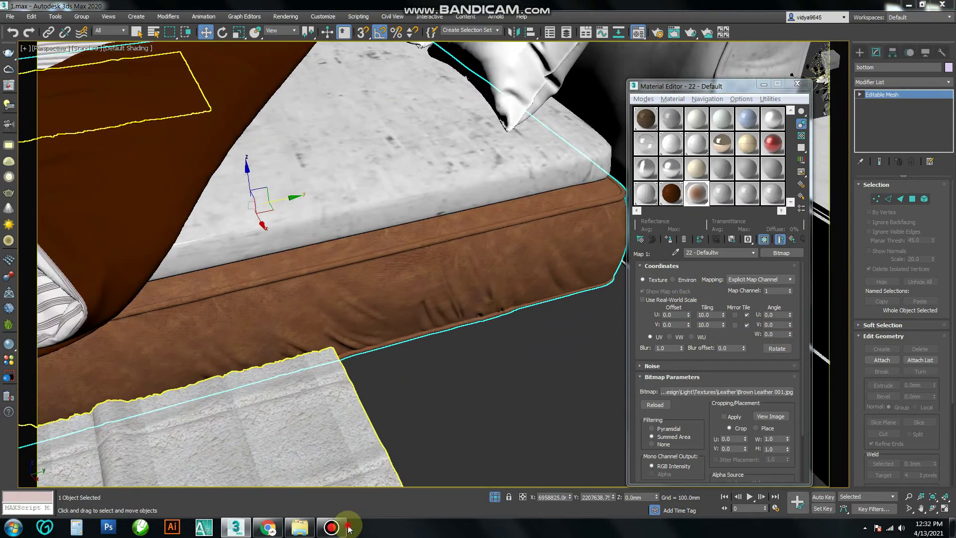
scroll(453, 376, "up", 5)
middle_click_drag(370, 295, 401, 363, "alt")
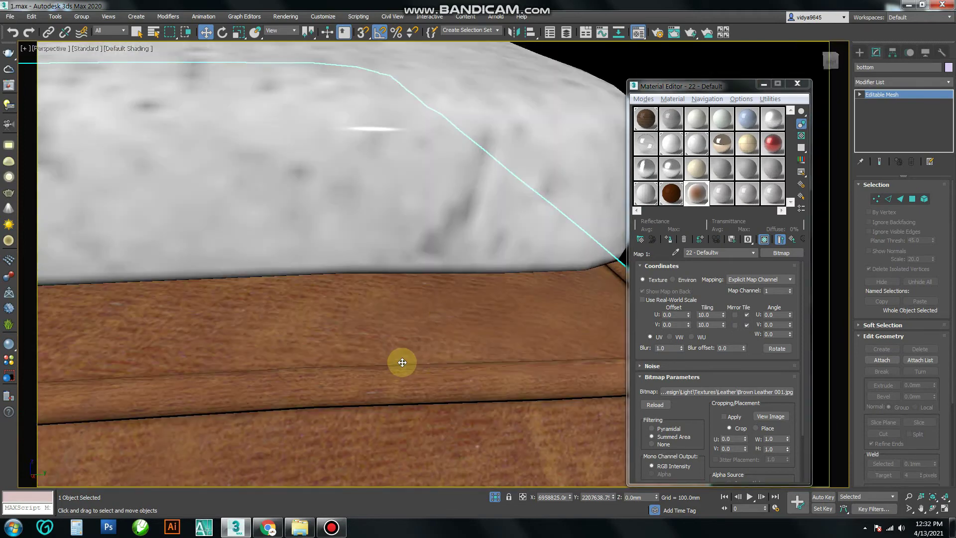
scroll(437, 360, "down", 5)
scroll(436, 359, "up", 5)
Rotate the leather texture's W angle to 90 degrees, then return to the Falloff map
double_click(774, 334)
type("90")
key("Return")
scroll(414, 274, "up", 3)
scroll(414, 273, "down", 3)
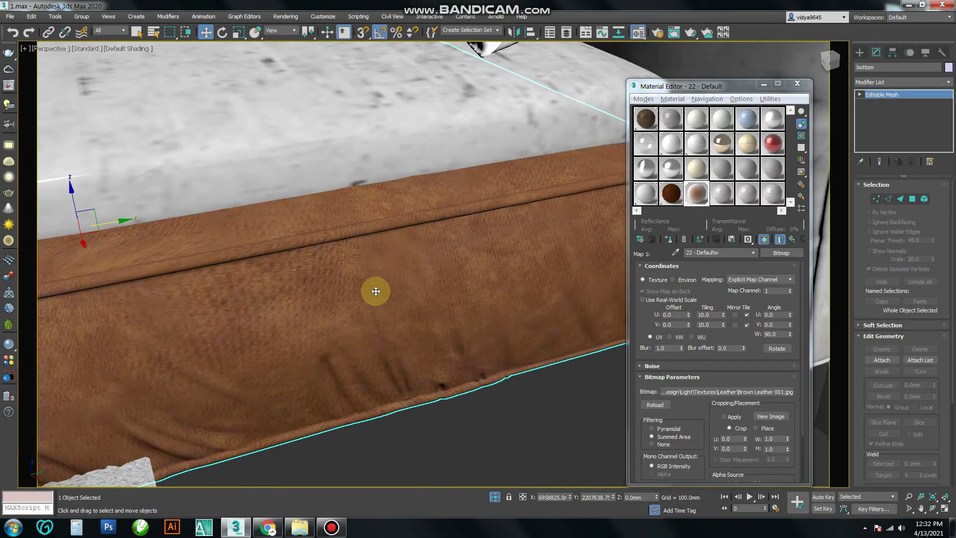
scroll(374, 288, "down", 2)
left_click(670, 377)
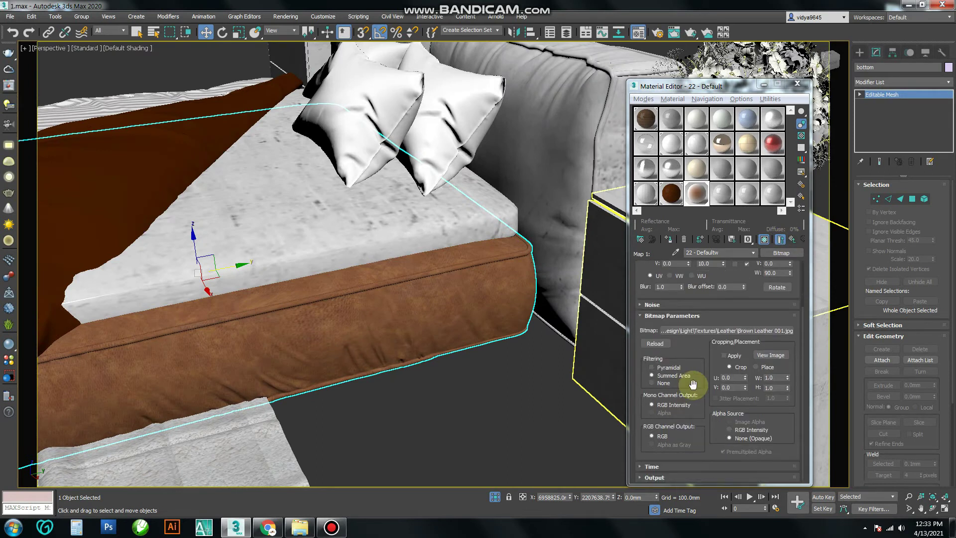
key("Up")
Load Brown Leather 001 into the falloff's second colour with real-world scale off and tiling 10
left_click(731, 301)
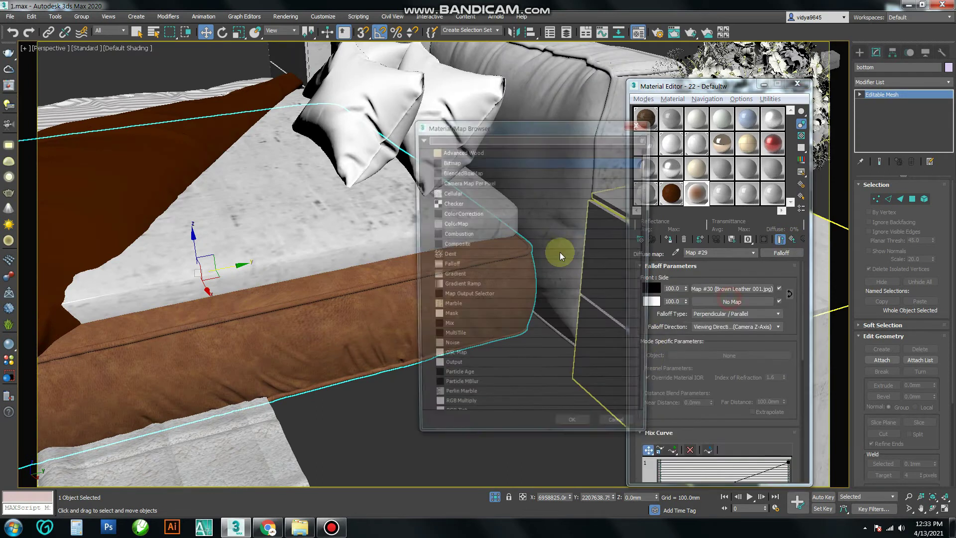
double_click(559, 252)
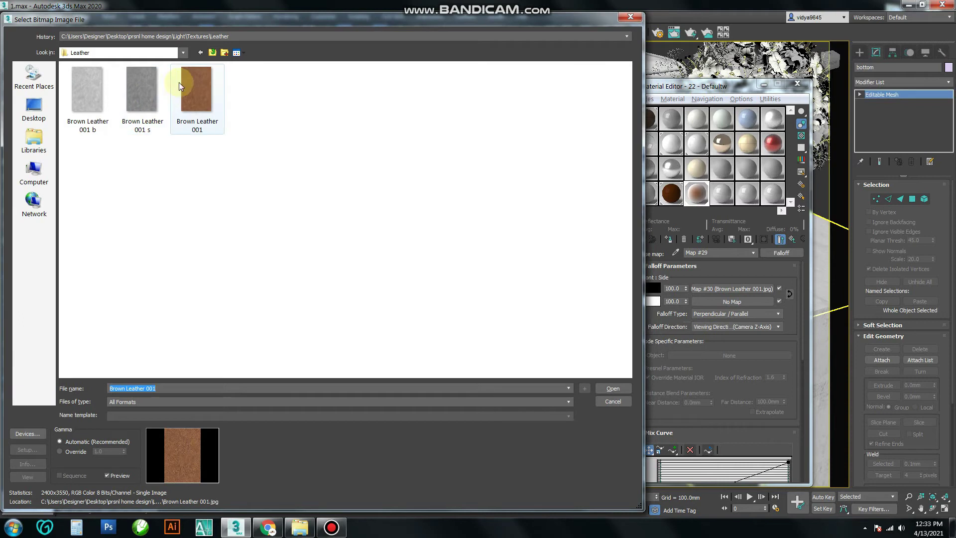
double_click(205, 85)
left_click(669, 300)
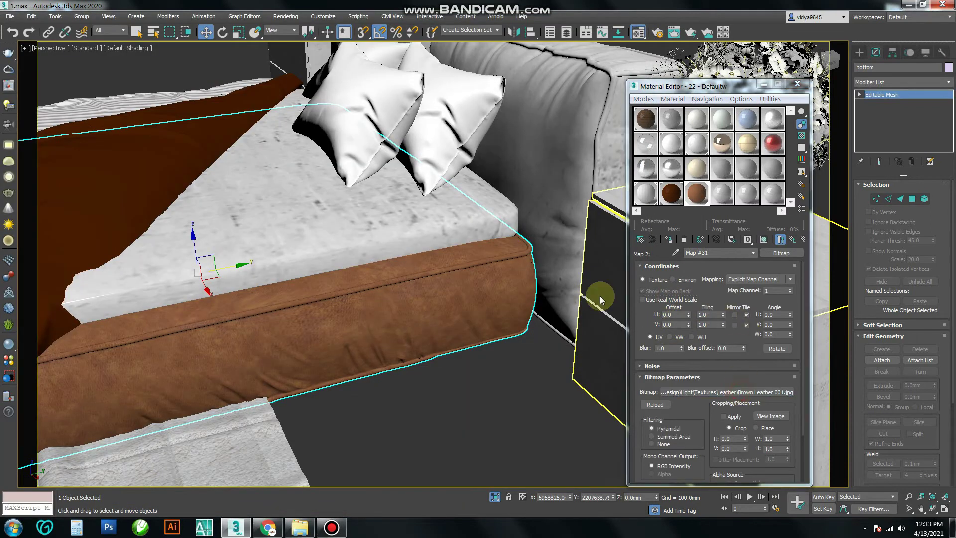
double_click(711, 314)
type("1")
type("90")
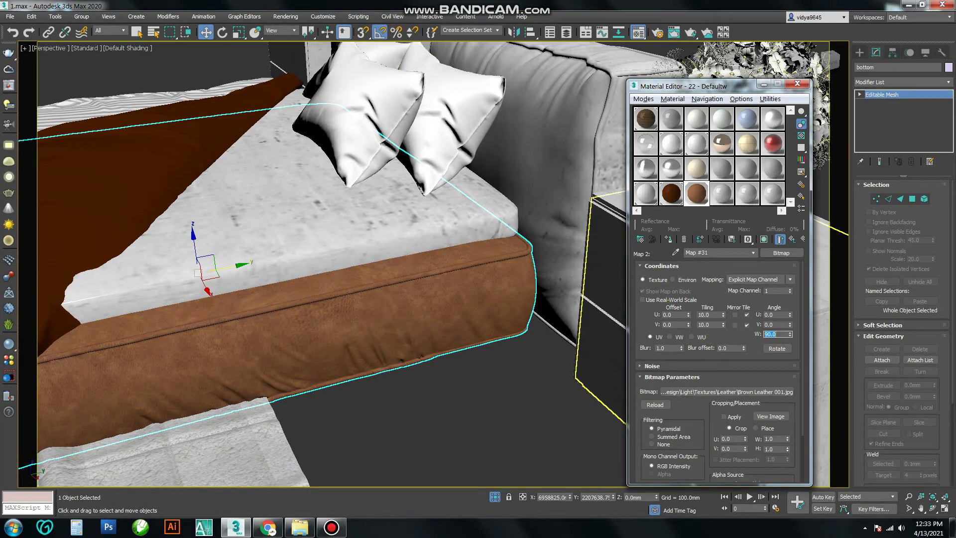
Preview the rendered leather map, then select the headboard
double_click(697, 193)
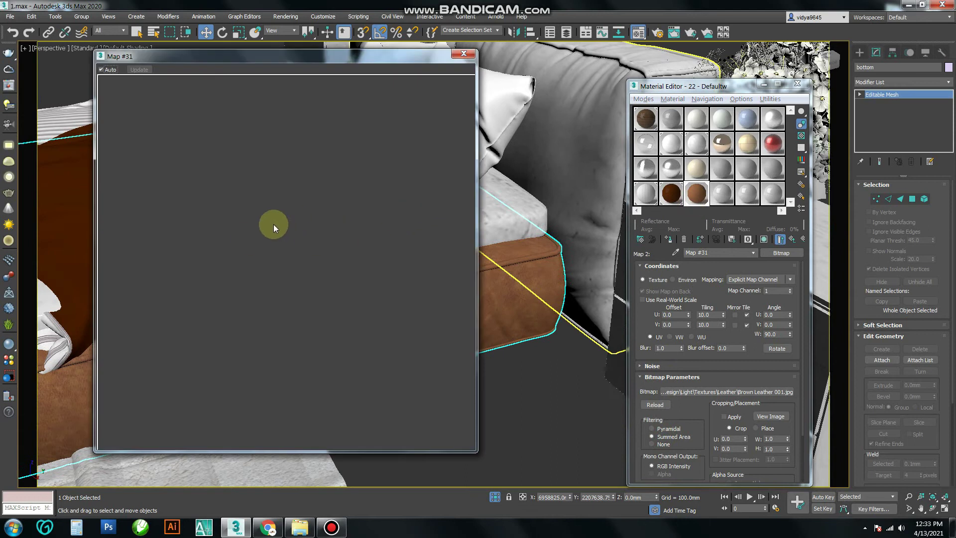
left_click(275, 264)
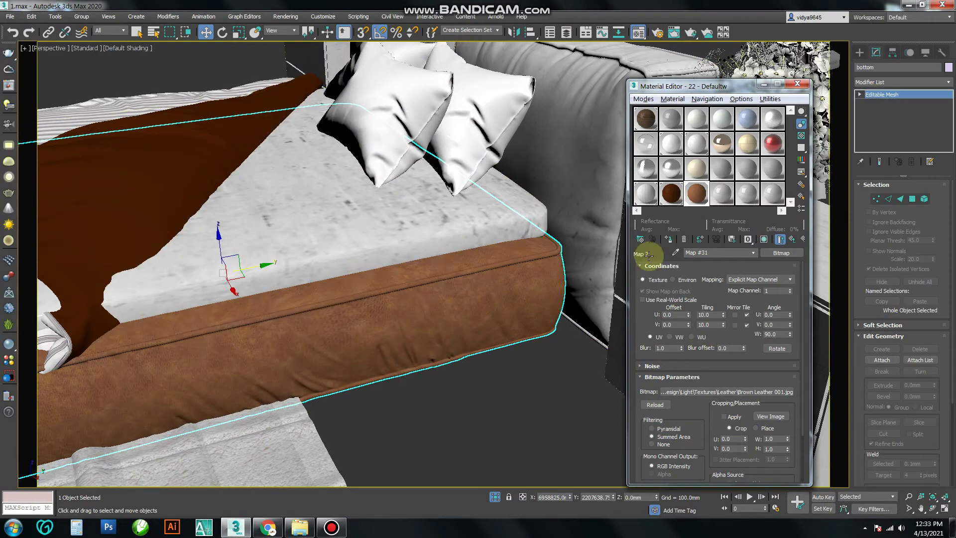
left_click(306, 246)
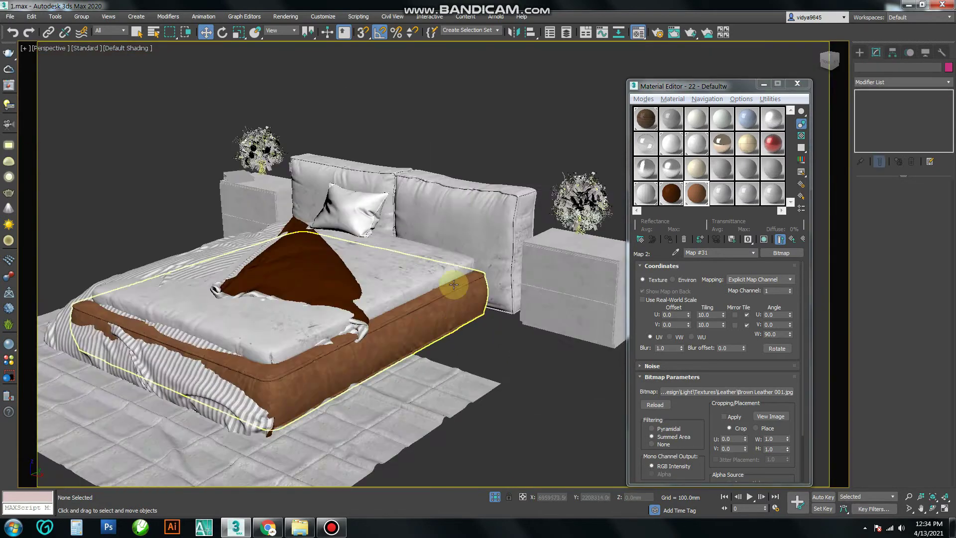
left_click(431, 209)
Look over the bed from top and perspective views and close the Material Editor
left_click(473, 400)
middle_click_drag(473, 400, 474, 335, "alt")
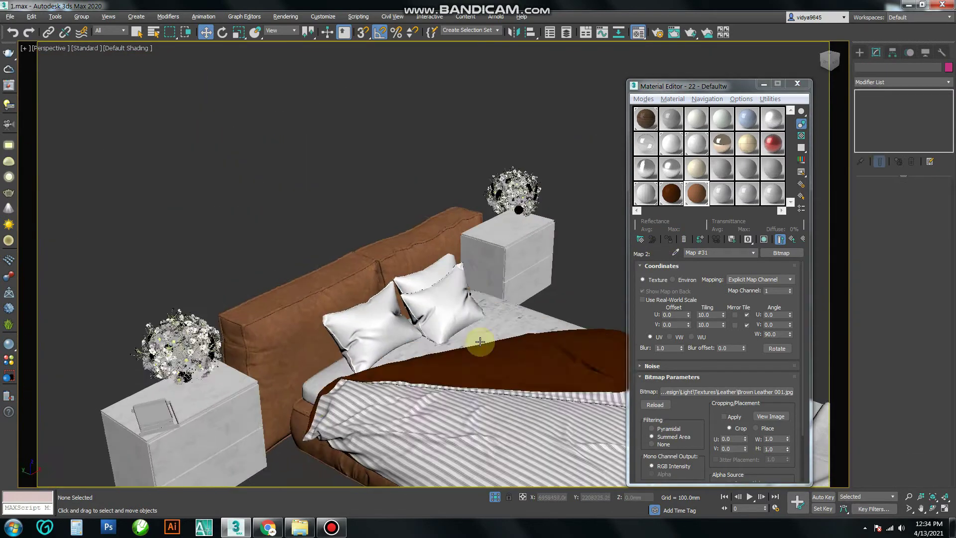
scroll(188, 293, "up", 6)
scroll(192, 291, "down", 5)
scroll(352, 337, "down", 3)
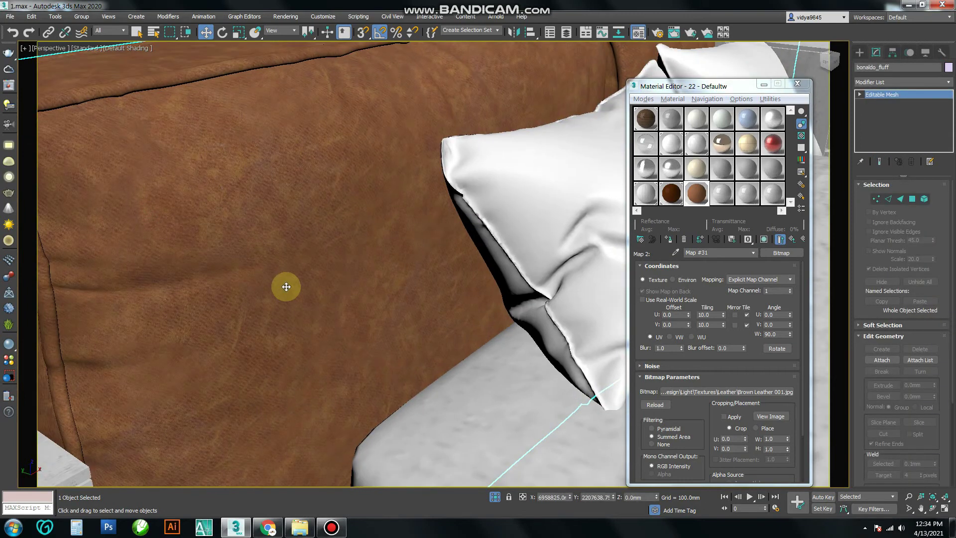
key("t")
scroll(330, 197, "up", 4)
scroll(330, 197, "down", 2)
key("m")
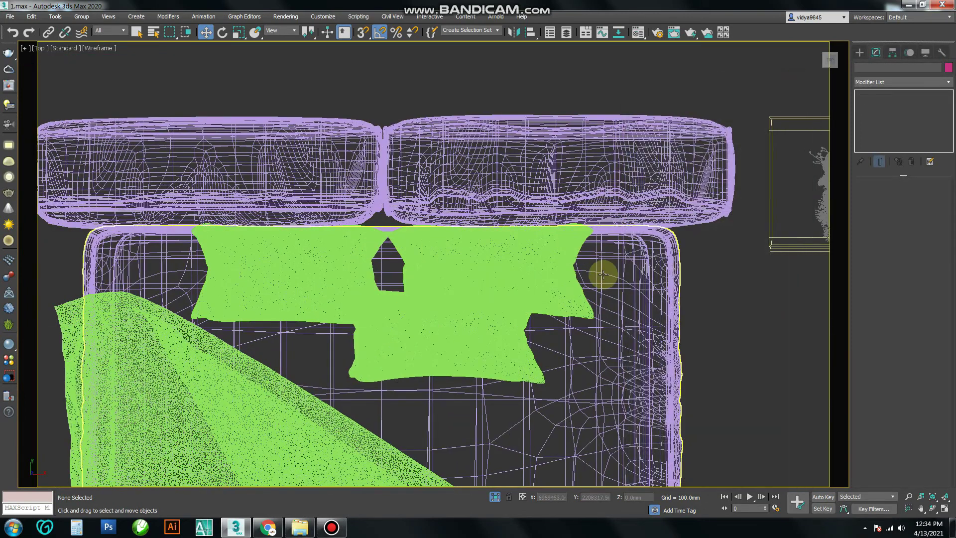
key("p")
Select the whole bed set, view it through VRayCam002 and hide everything else
left_click(553, 249)
key("z")
scroll(642, 324, "down", 5)
mouse_move(506, 277)
middle_mouse_down("alt")
mouse_move(461, 203)
mouse_move(551, 313)
middle_mouse_up("alt")
left_click_drag(189, 145, 730, 378)
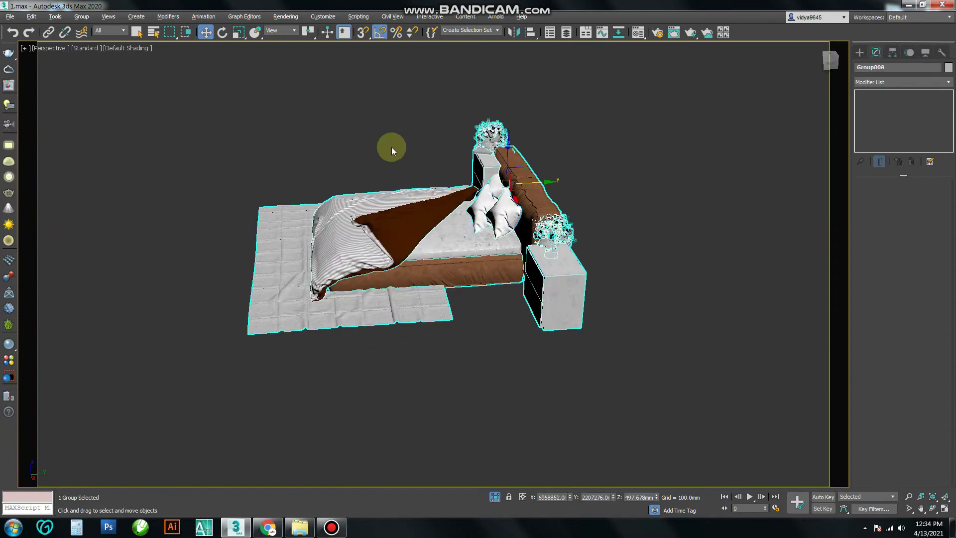
key("c")
double_click(478, 199)
right_click(542, 189)
left_click(464, 145)
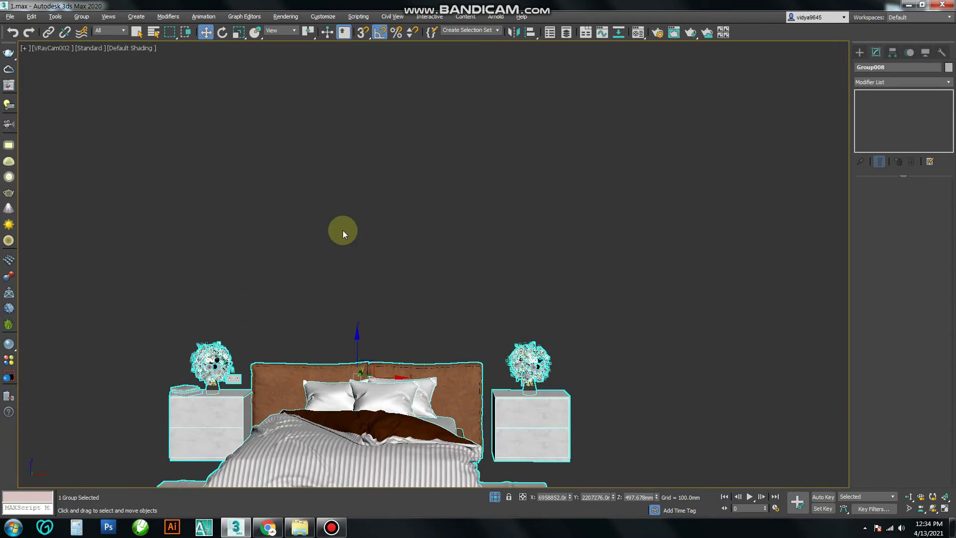
Switch to VRayCam001 and unhide all so the room's walls and ceiling reappear
key("c")
double_click(442, 192)
right_click(437, 177)
left_click(438, 175)
right_click(373, 111)
left_click(373, 111)
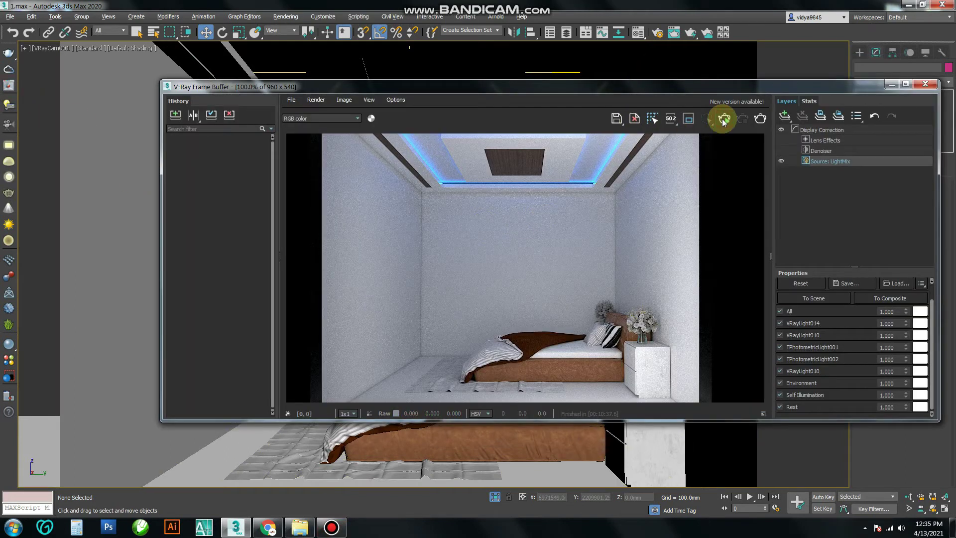
Render the camera view in V-Ray, then re-render a marked region of the image
left_click(723, 119)
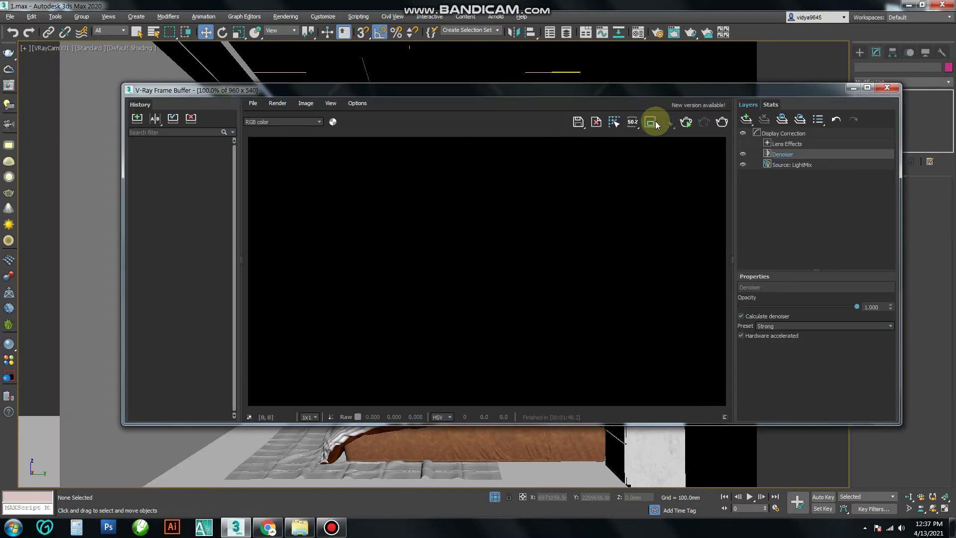
left_click(650, 122)
mouse_move(379, 265)
left_mouse_down()
mouse_move(529, 333)
mouse_move(718, 397)
left_mouse_up()
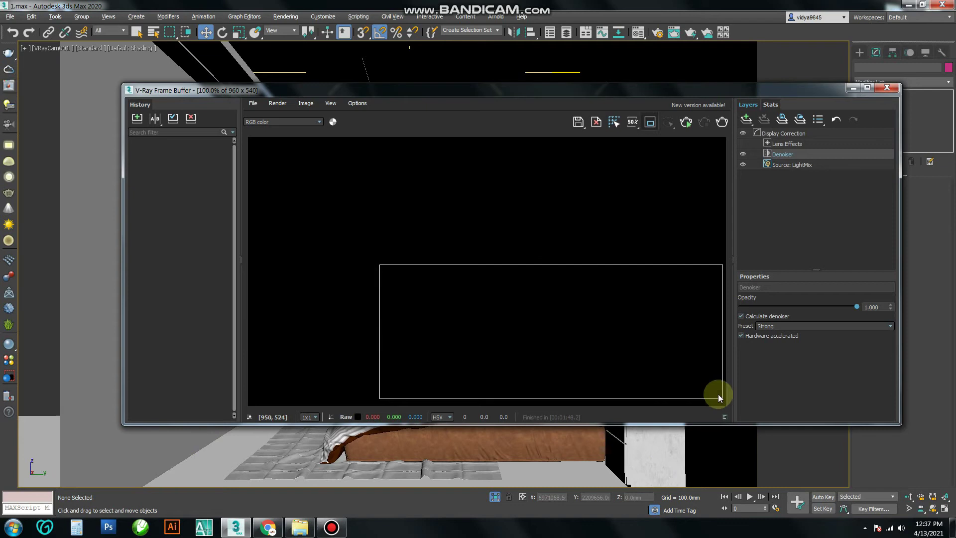
key("shift+q")
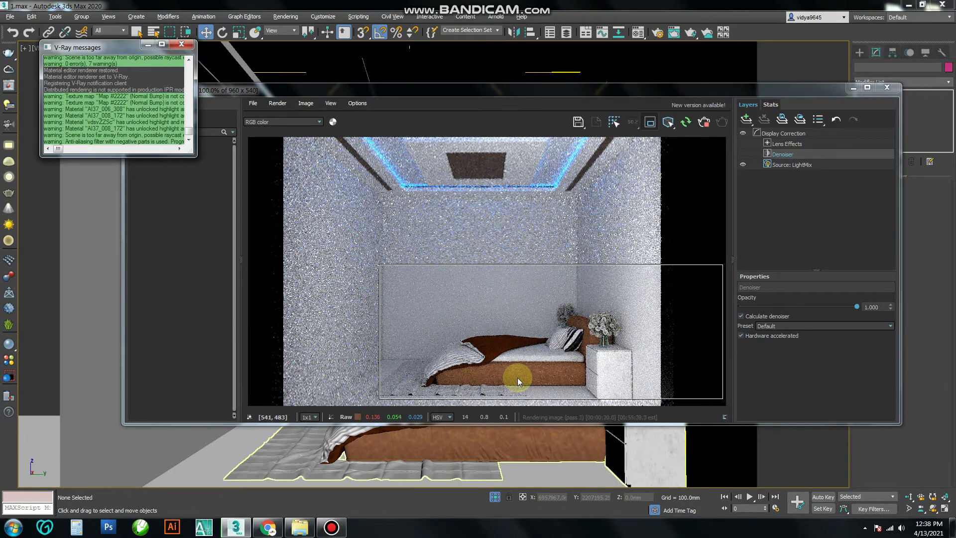
Set the V-Ray denoiser preset to Strong and bring up the Bandicam window
scroll(518, 378, "up", 2)
scroll(534, 349, "up", 3)
scroll(548, 314, "down", 2)
scroll(548, 334, "up", 2)
scroll(498, 324, "down", 3)
scroll(428, 304, "up", 3)
scroll(403, 304, "down", 2)
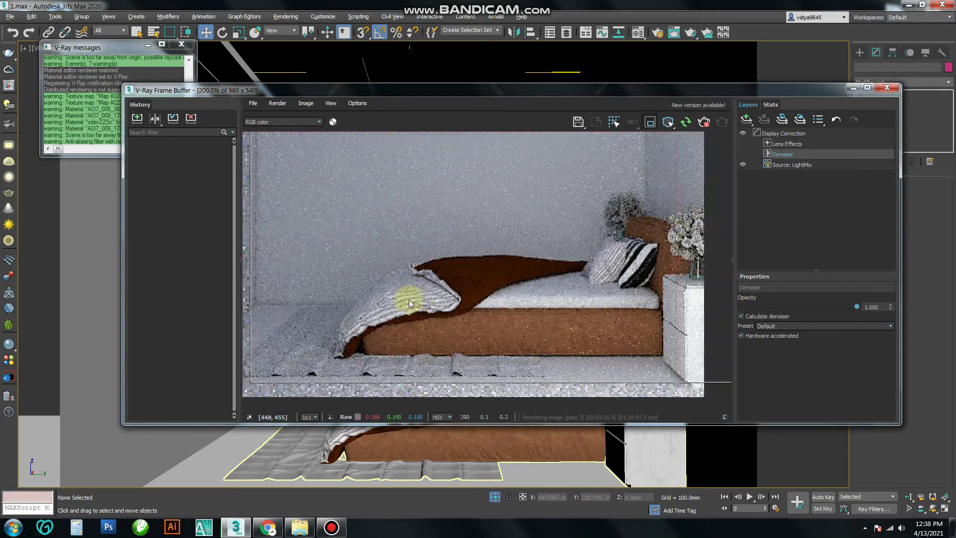
scroll(485, 349, "up", 3)
scroll(540, 315, "down", 3)
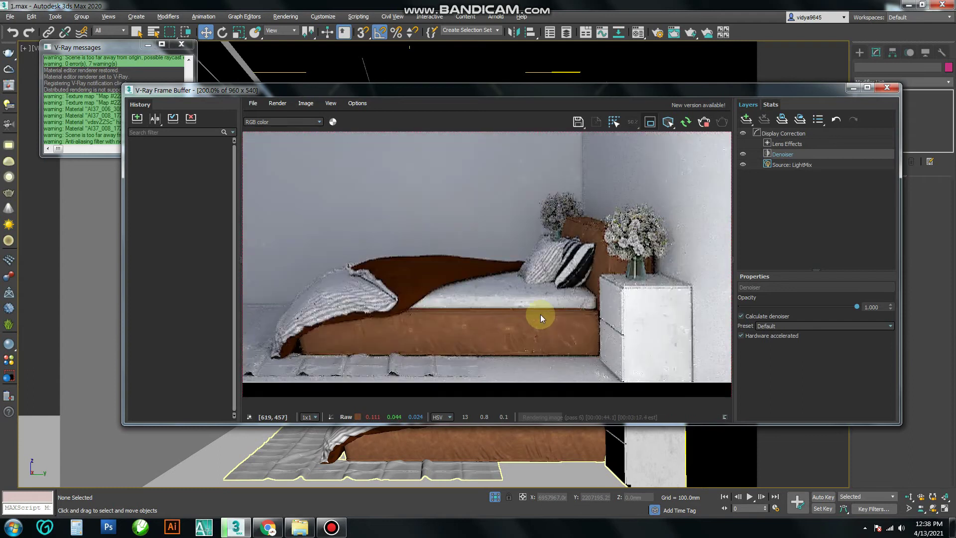
scroll(541, 318, "down", 1)
scroll(473, 325, "up", 1)
left_click(821, 325)
left_click(777, 351)
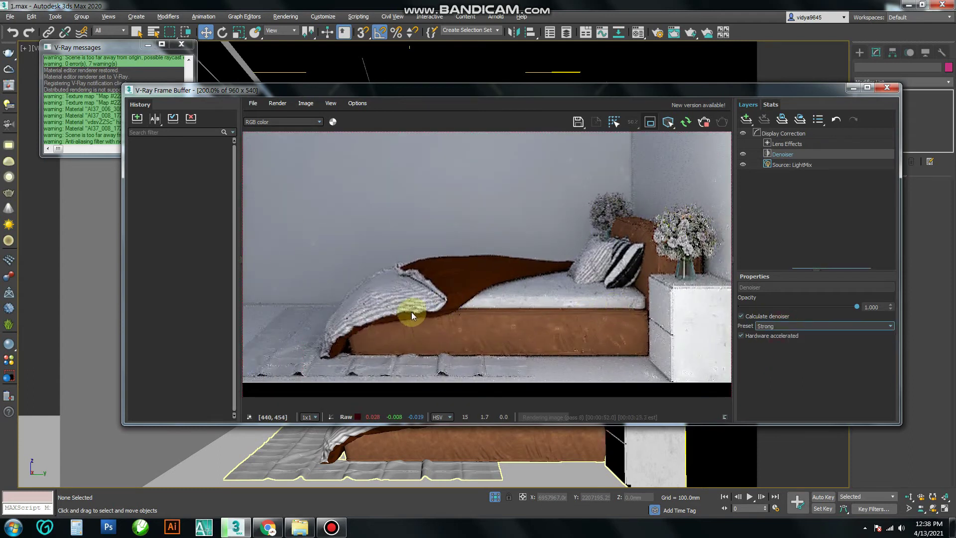
scroll(403, 332, "up", 2)
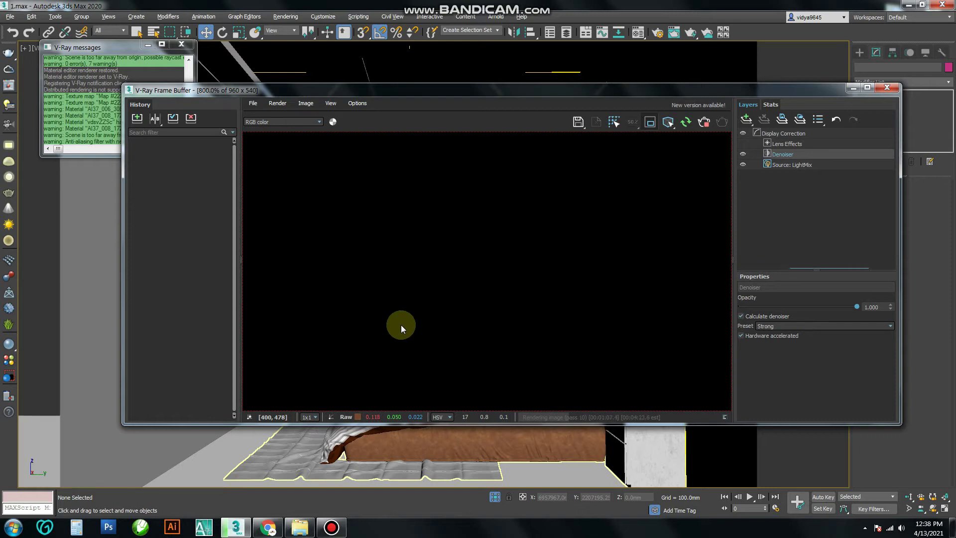
left_click(341, 531)
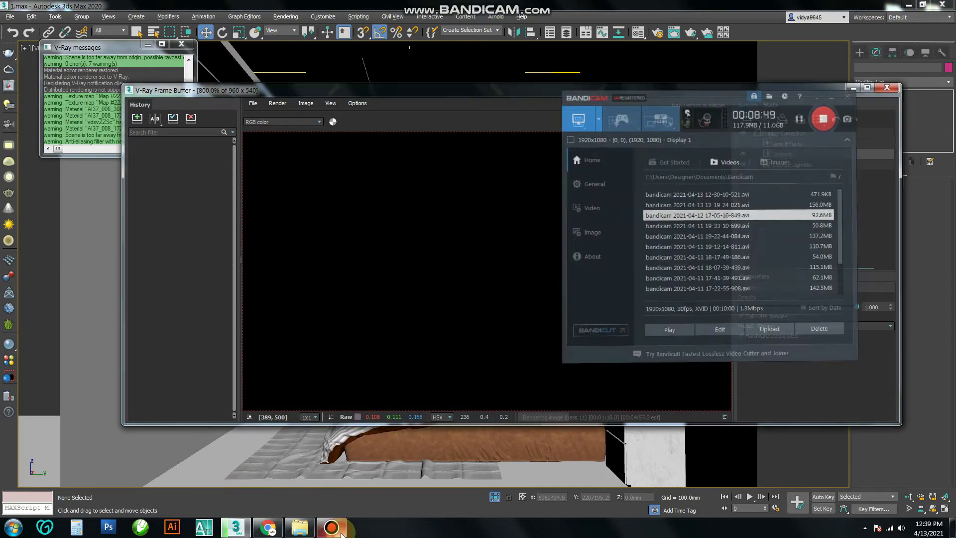
Minimize Bandicam from the taskbar and zoom the V-Ray Frame Buffer to inspect the bed render
left_click(341, 532)
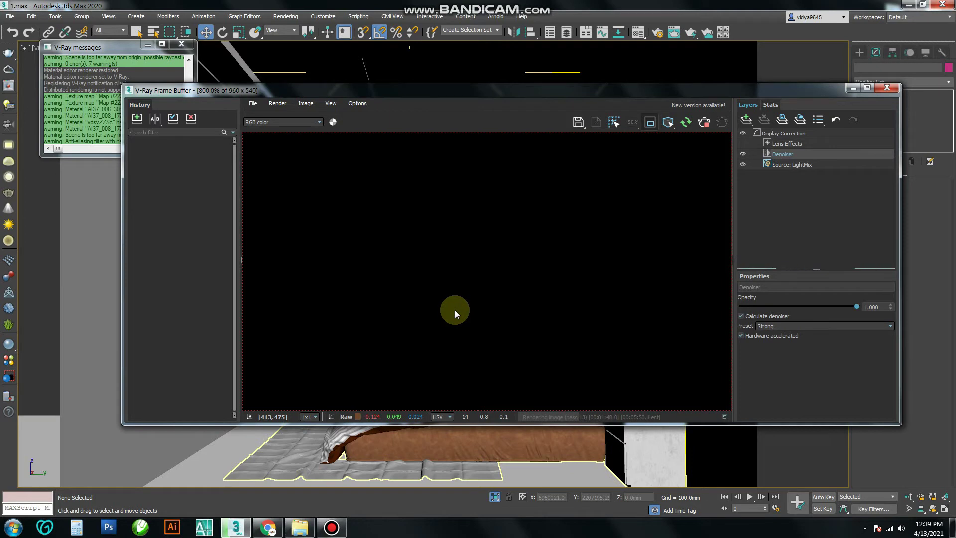
left_click(331, 528)
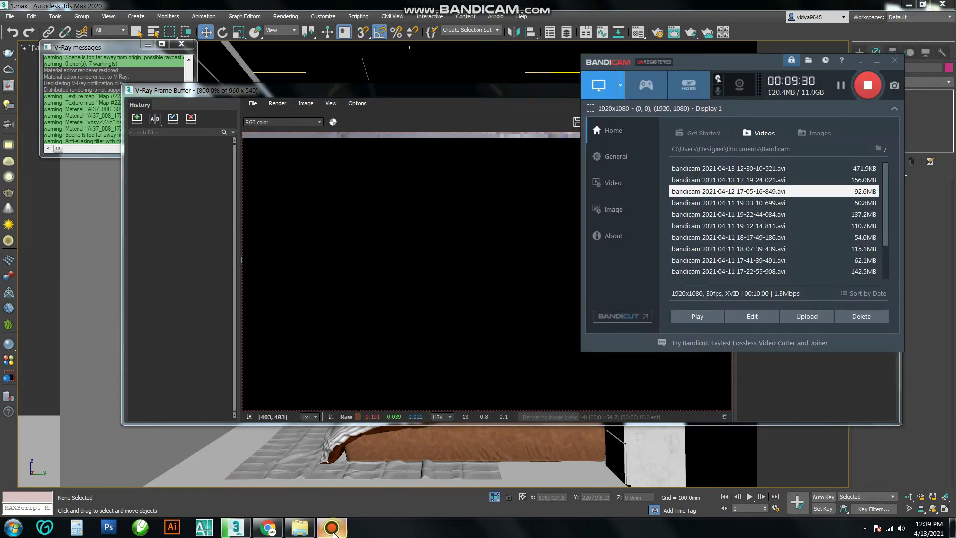
scroll(549, 309, "down", 3)
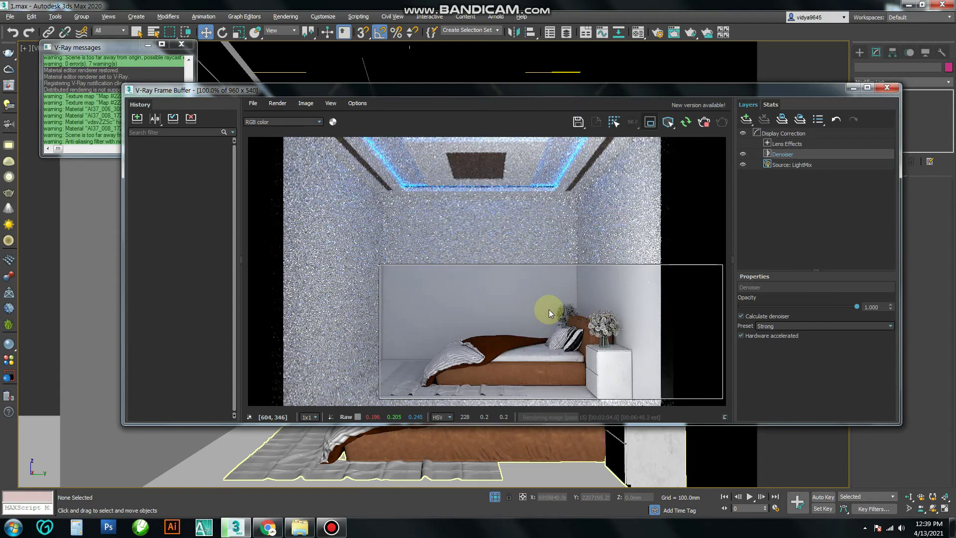
scroll(540, 376, "up", 1)
scroll(540, 377, "down", 2)
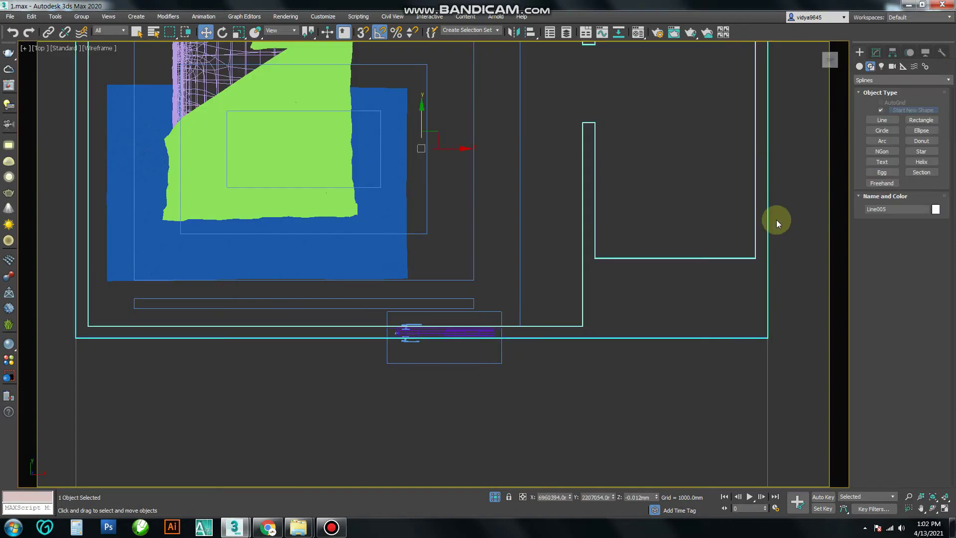
Make the wall shape a ProBoolean with Rectangle005 subtracted from it
left_click(859, 67)
left_click(902, 80)
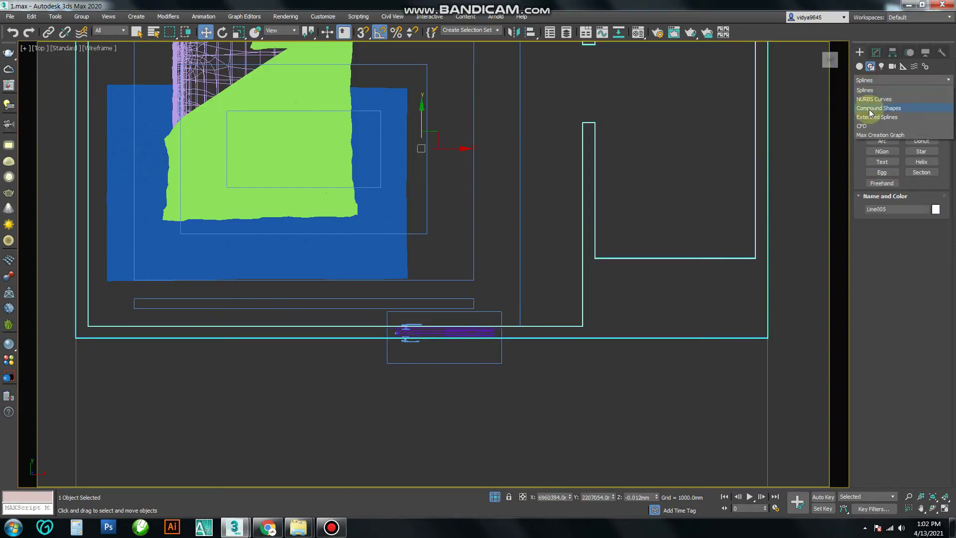
left_click(868, 110)
left_click(919, 153)
left_click(900, 218)
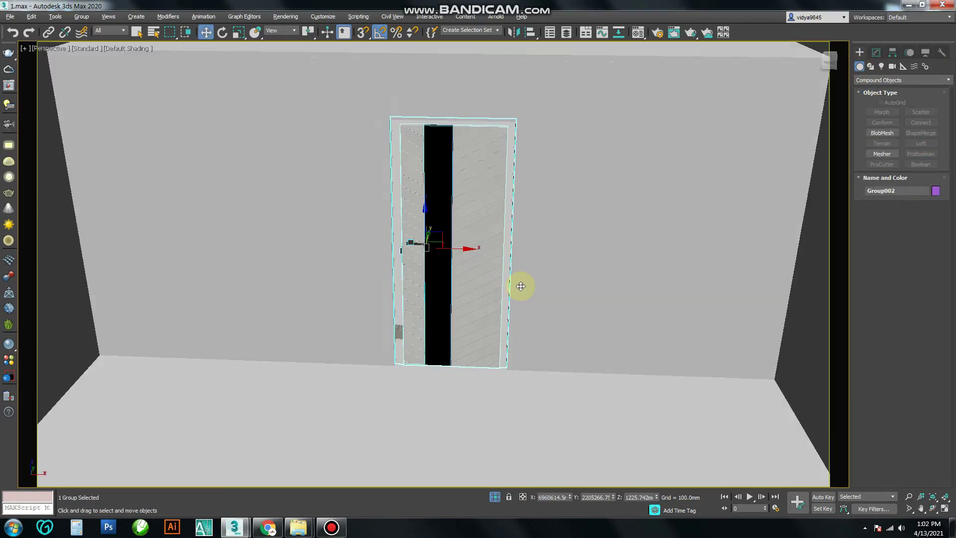
Orbit around the door model from new angles and select the door group
mouse_move(521, 286)
middle_mouse_down("alt")
mouse_move(437, 241)
mouse_move(485, 241)
mouse_move(437, 261)
mouse_move(382, 208)
mouse_move(518, 267)
mouse_move(506, 250)
mouse_move(591, 227)
mouse_move(551, 220)
mouse_move(448, 267)
mouse_move(572, 286)
mouse_move(471, 244)
mouse_move(343, 247)
mouse_move(547, 234)
middle_mouse_up("alt")
left_click(546, 235)
mouse_move(444, 239)
middle_mouse_down("alt")
mouse_move(581, 256)
mouse_move(656, 292)
mouse_move(448, 279)
mouse_move(468, 251)
mouse_move(606, 290)
mouse_move(498, 199)
middle_mouse_up("alt")
left_click(369, 152)
Clone the door frame and move the copy up along Y in the top view
left_click(339, 157)
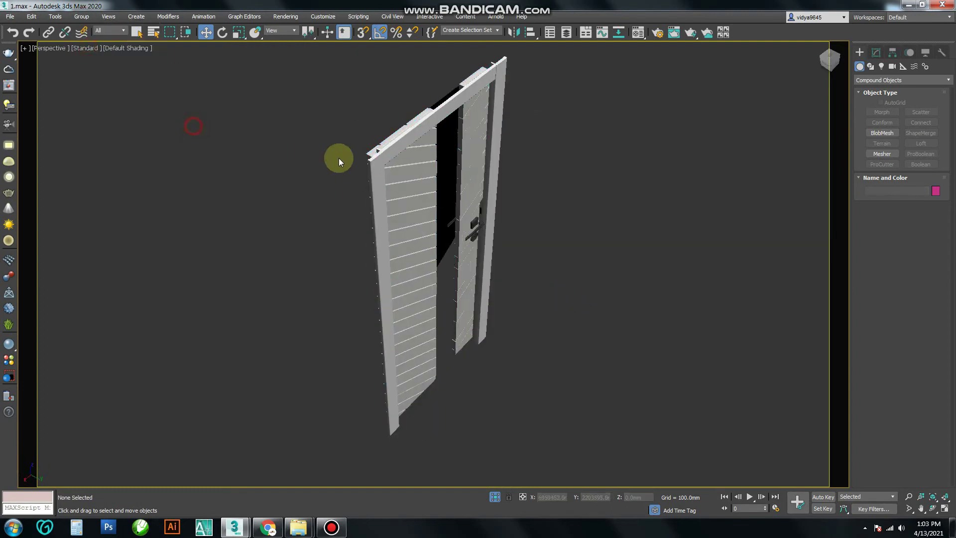
left_click_drag(488, 308, 462, 293, "shift")
left_click(487, 305)
key("t")
key("z")
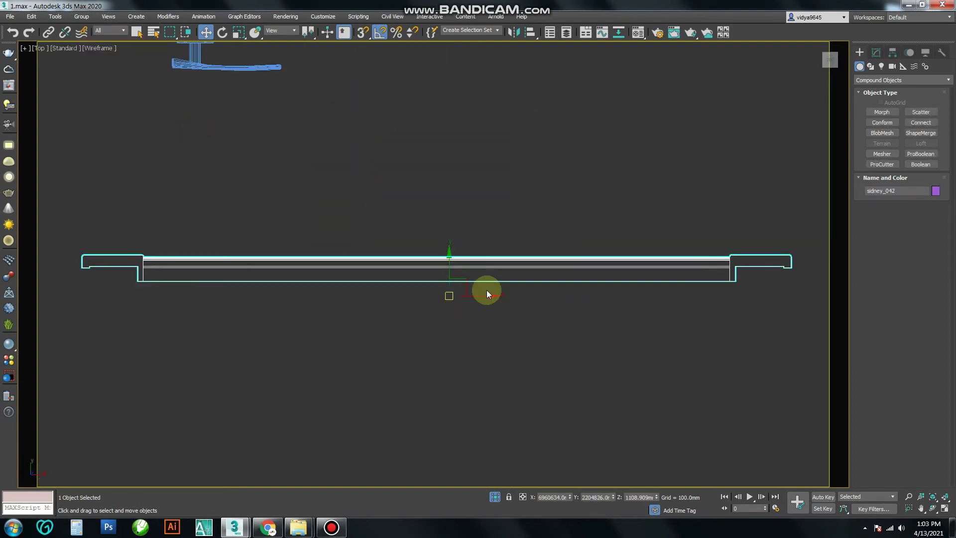
scroll(522, 278, "down", 3)
left_click_drag(489, 246, 491, 210)
key("p")
mouse_move(406, 188)
middle_mouse_down("alt")
mouse_move(478, 255)
mouse_move(518, 132)
middle_mouse_up("alt")
Mirror the frame copy on Y and shift it farther up along Y
key("alt+m")
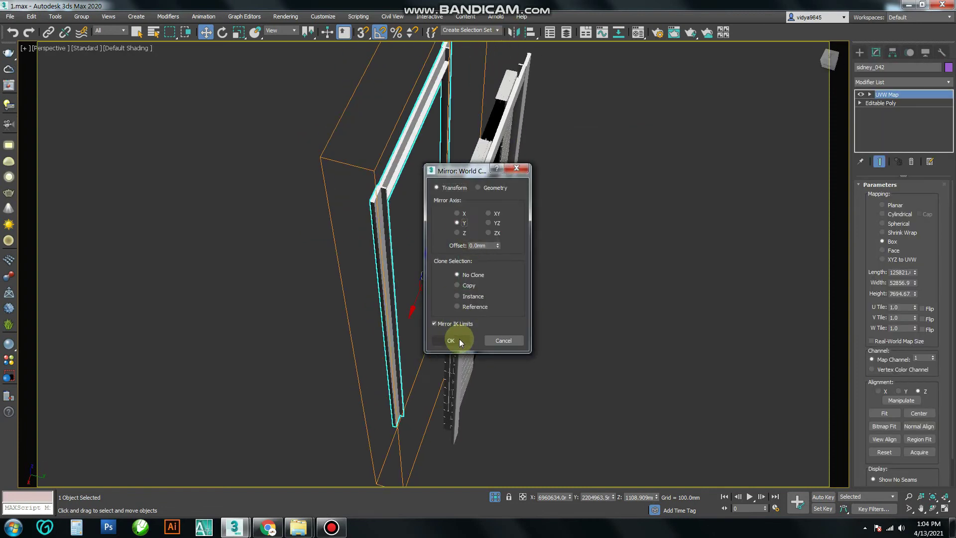
left_click(451, 340)
key("t")
mouse_move(488, 214)
left_mouse_down()
mouse_move(489, 134)
mouse_move(495, 115)
mouse_move(510, 112)
left_mouse_up()
key("p")
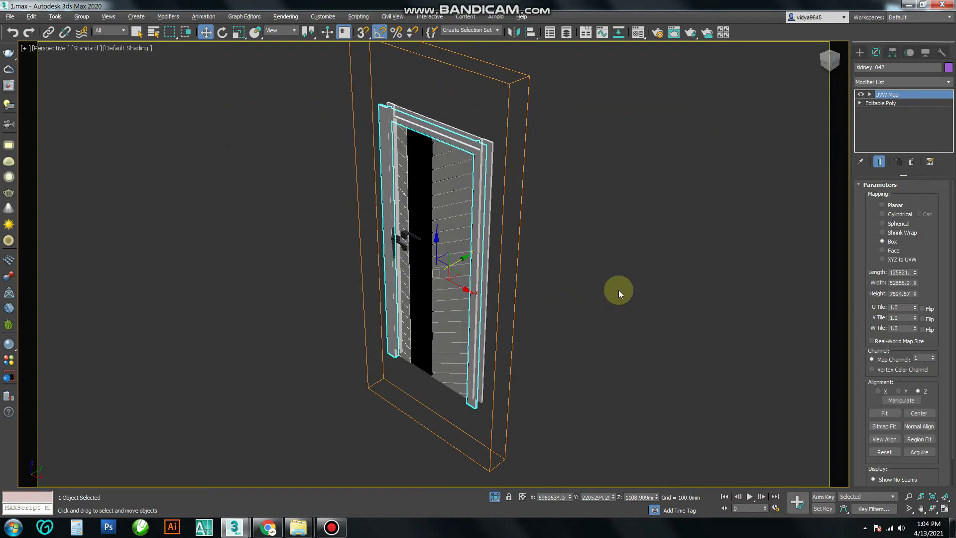
scroll(618, 290, "up", 5)
scroll(459, 250, "down", 3)
scroll(540, 292, "down", 2)
Run a quick test render, then unhide the wall and floor around the door
key("shift+q")
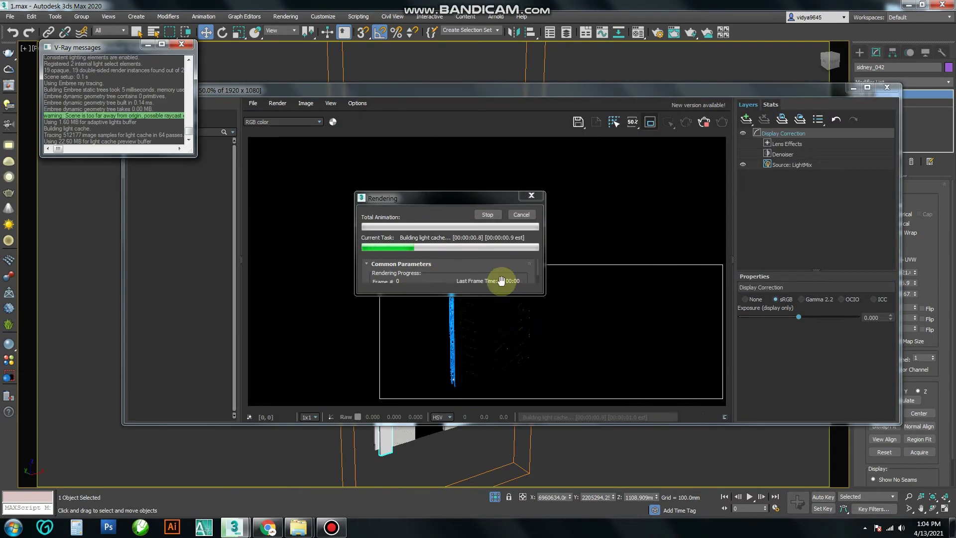
left_click(855, 103)
left_click(191, 45)
middle_click_drag(416, 246, 391, 250, "alt")
scroll(391, 250, "down", 3)
middle_click_drag(459, 274, 225, 333, "alt")
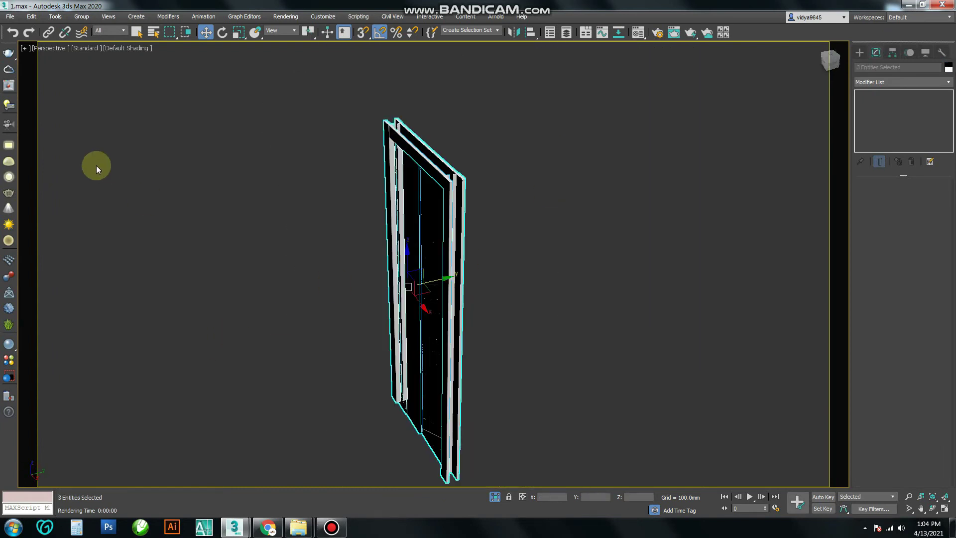
right_click(295, 194)
left_click(339, 139)
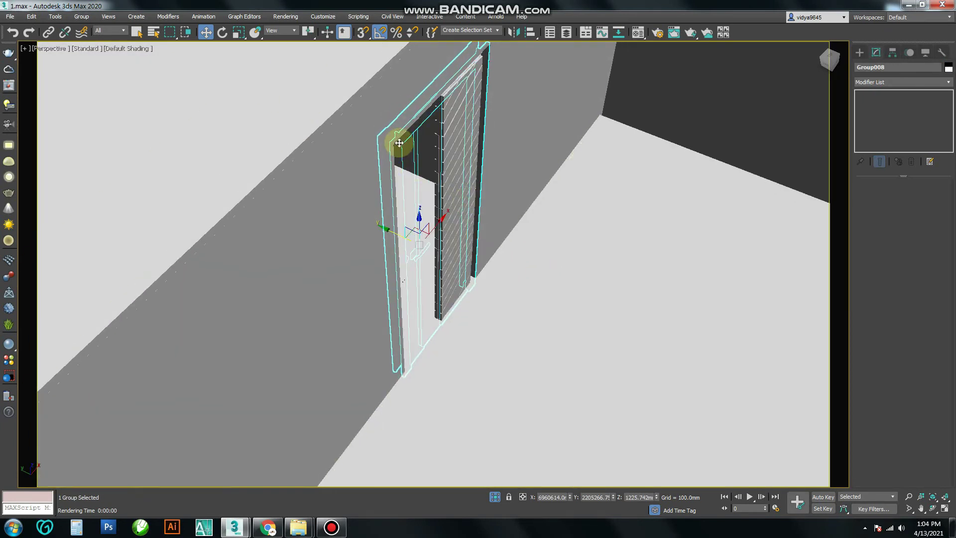
scroll(316, 192, "down", 10)
In wireframe top view, scale the door-handle group so the handles sit farther apart
key("t")
key("F3")
scroll(401, 356, "up", 8)
scroll(383, 270, "up", 4)
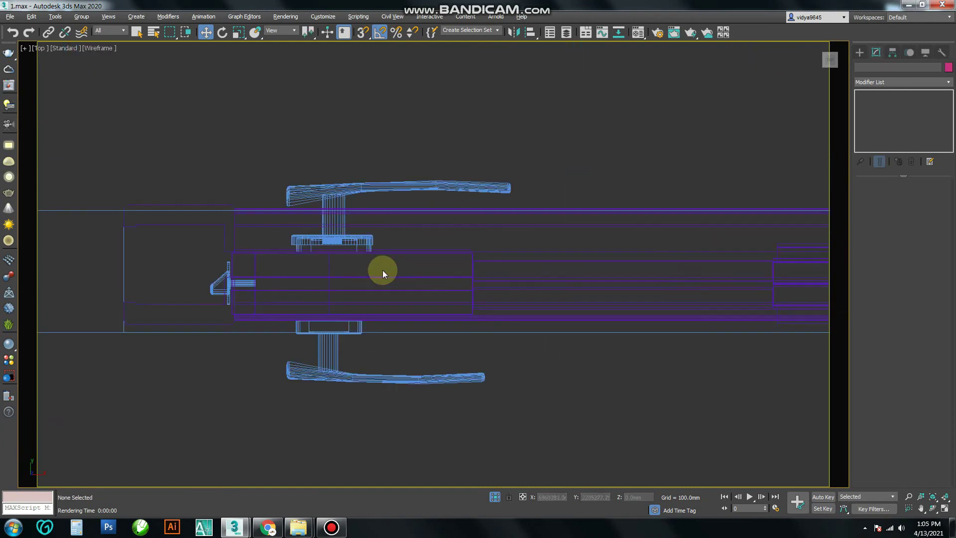
left_click(498, 245)
key("r")
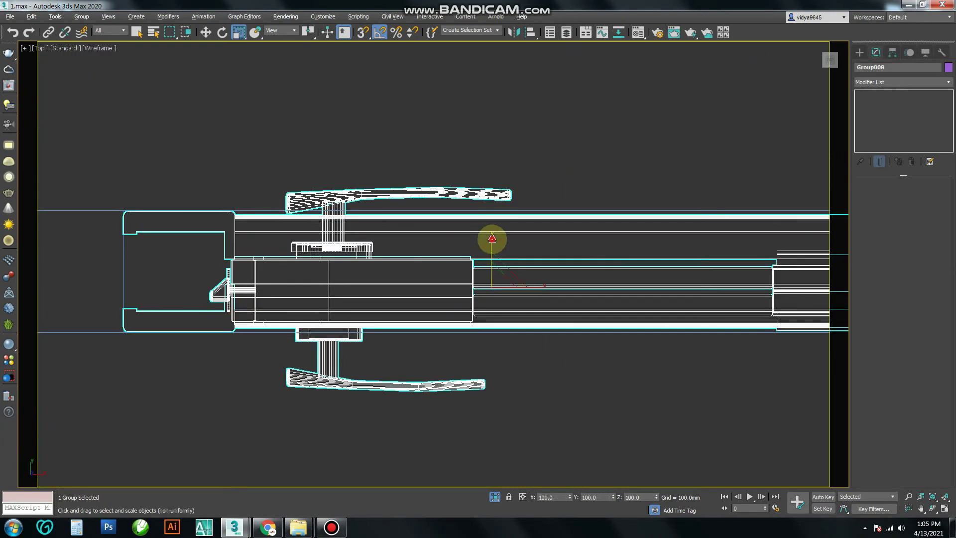
left_click_drag(493, 239, 495, 241)
key("w")
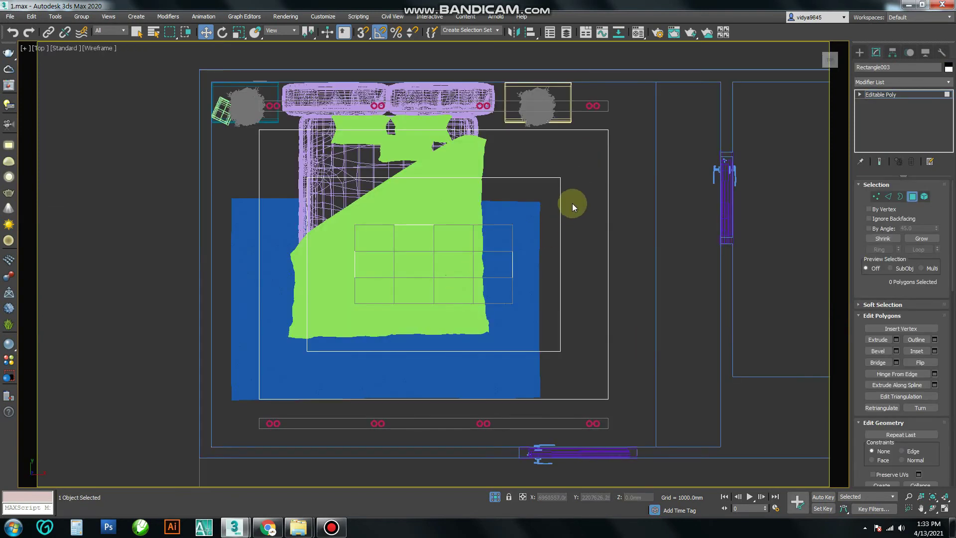
Place a VRayPhysicalCam aimed left across the room, then delete the misplaced camera
scroll(583, 210, "down", 2)
scroll(508, 199, "up", 2)
scroll(501, 185, "down", 2)
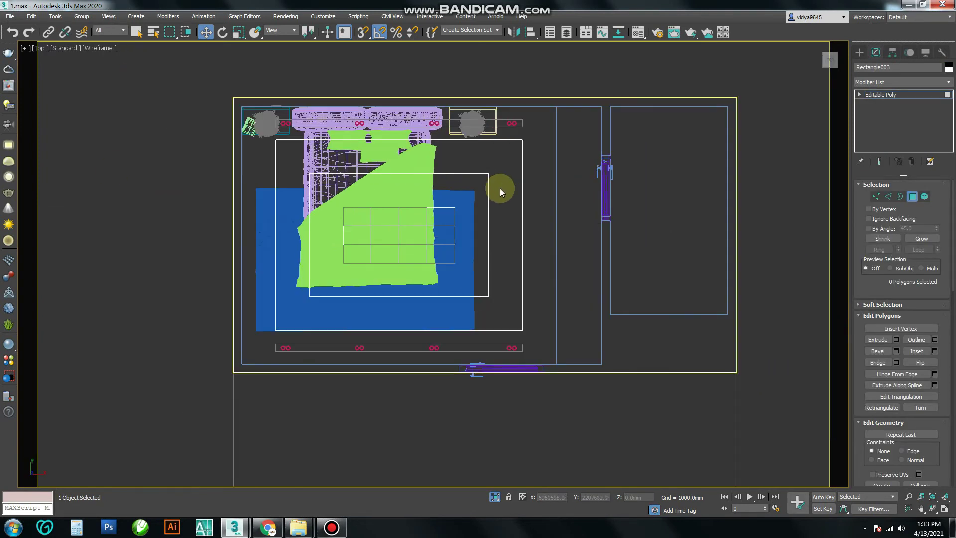
left_click(860, 52)
left_click(893, 66)
left_click(919, 112)
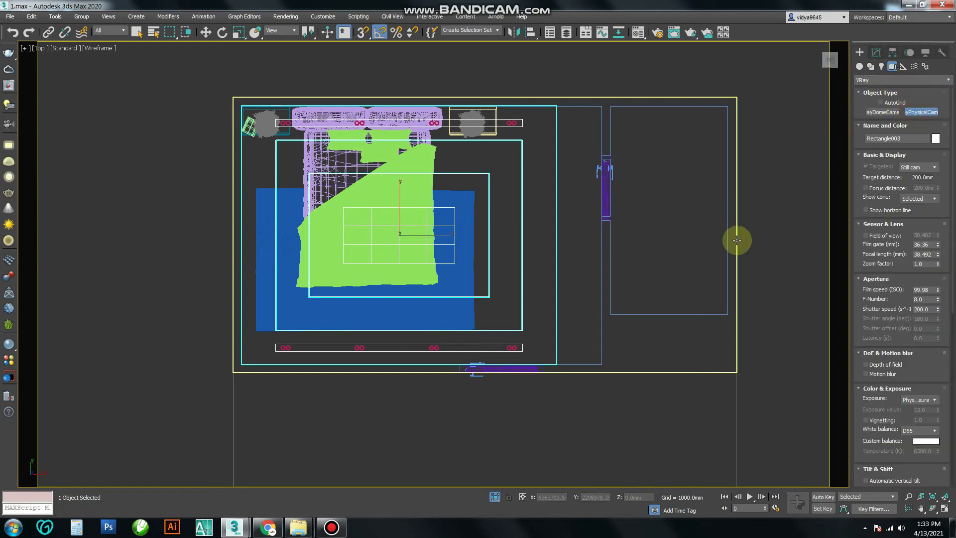
left_click_drag(598, 222, 2, 213)
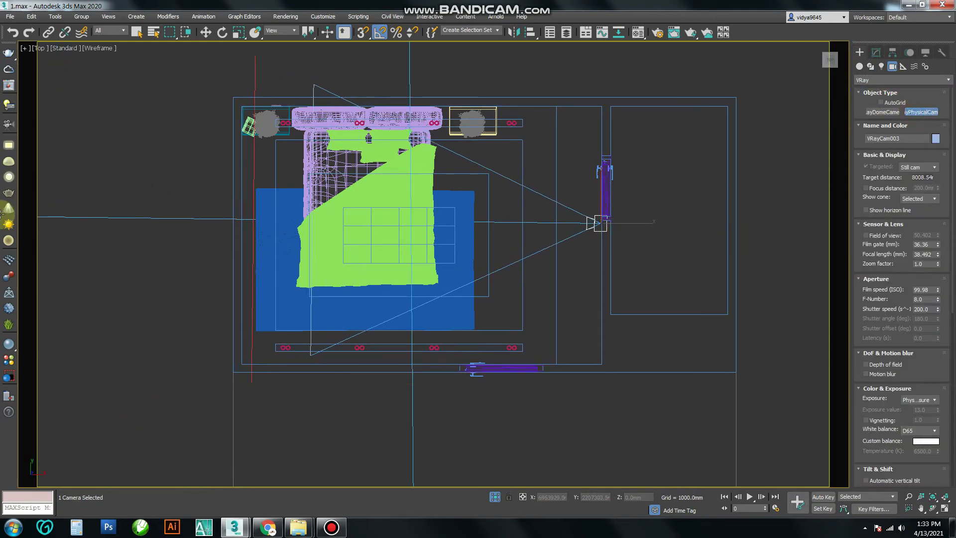
scroll(124, 213, "down", 2)
key("w")
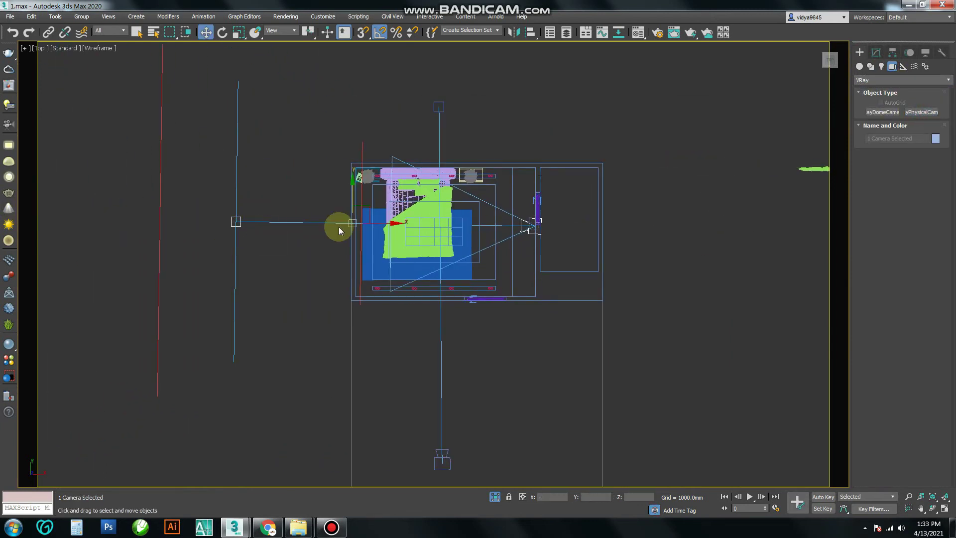
key("Delete")
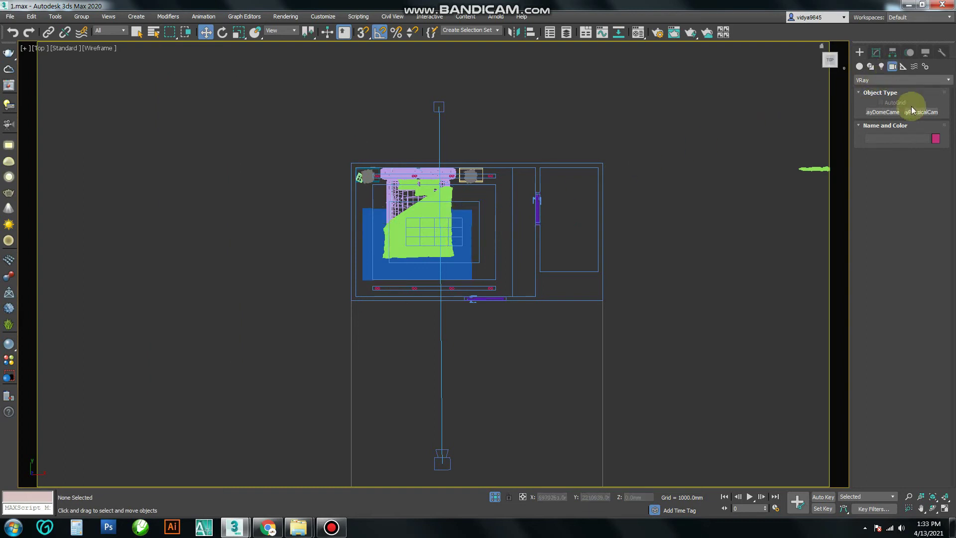
Create a new V-Ray physical camera aimed left across the room and view through VRayCam003
left_click(913, 111)
left_click_drag(535, 232, 2, 232)
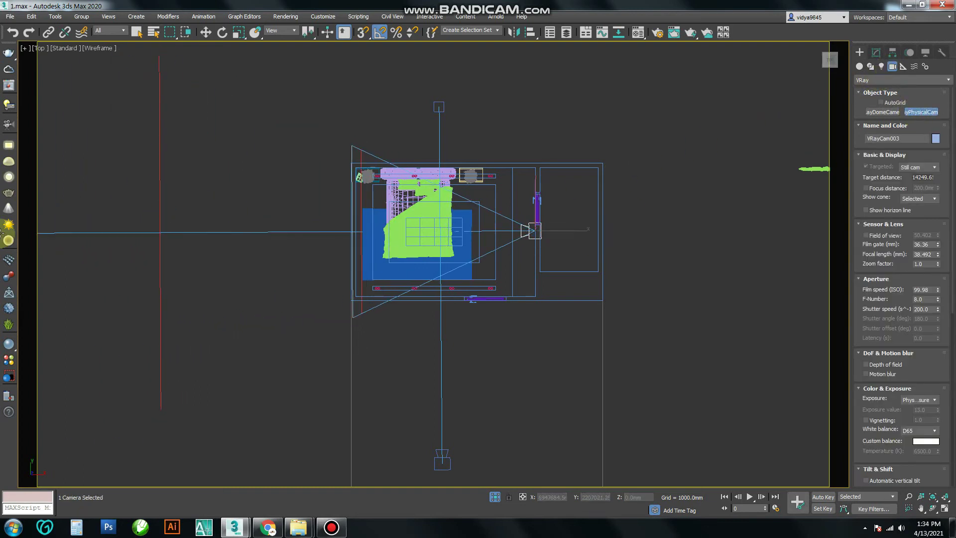
right_click(260, 180)
scroll(260, 180, "down", 3)
scroll(399, 164, "up", 1)
key("c")
double_click(472, 192)
In the Front view, raise the camera and target off the floor and slide them right
key("f")
left_click(460, 309)
left_click(105, 303)
left_click_drag(287, 269, 298, 235)
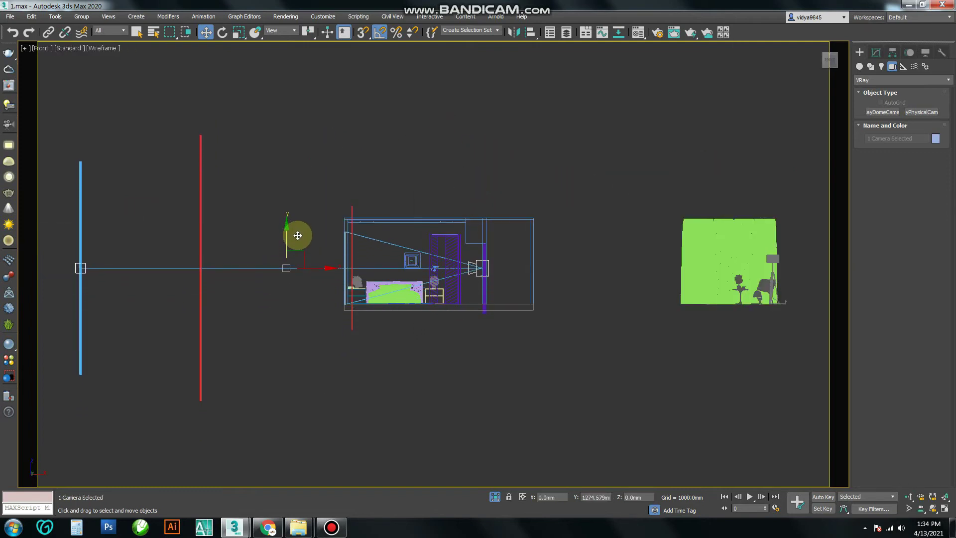
left_click_drag(326, 269, 436, 276)
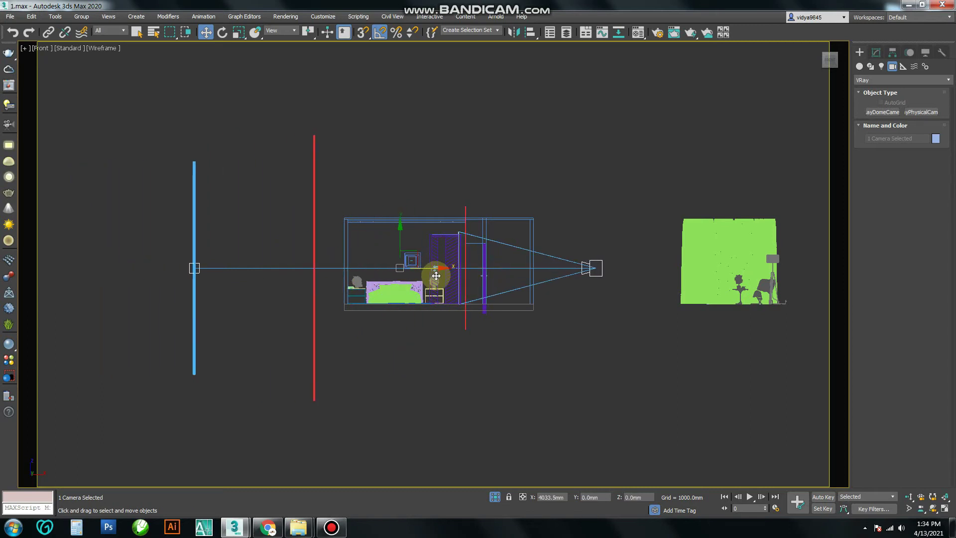
Check the placement in the Top view, then look through VRayCam003
key("t")
scroll(493, 369, "down", 5)
scroll(478, 343, "up", 2)
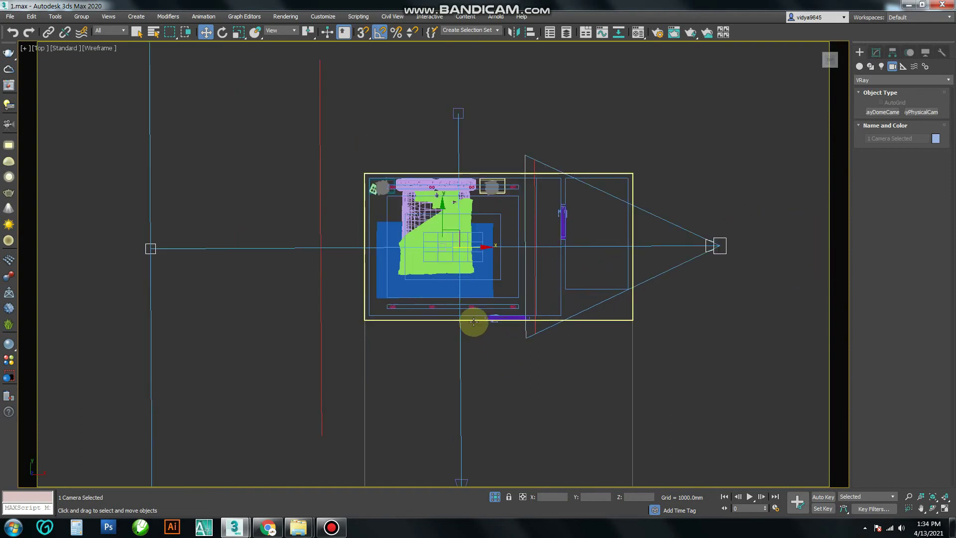
scroll(498, 314, "up", 2)
left_click(300, 136)
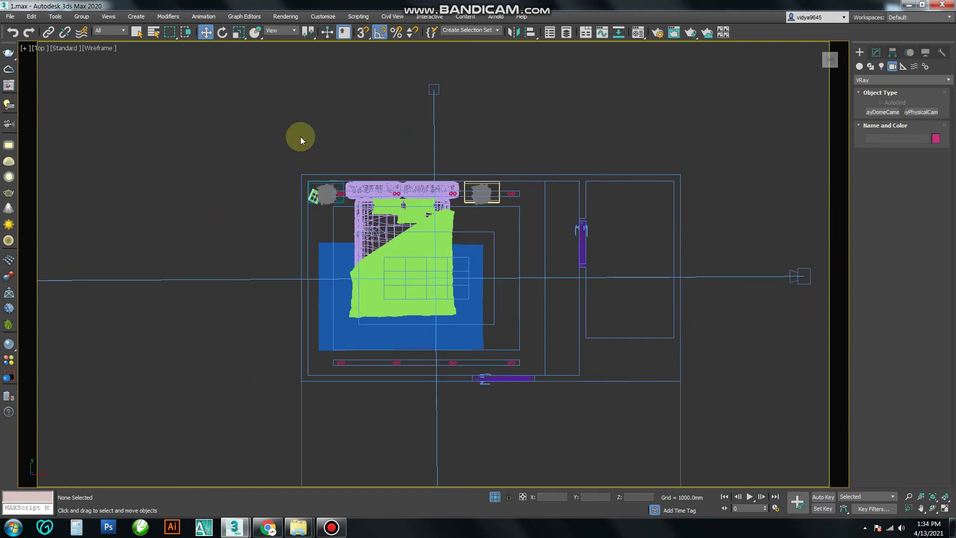
key("c")
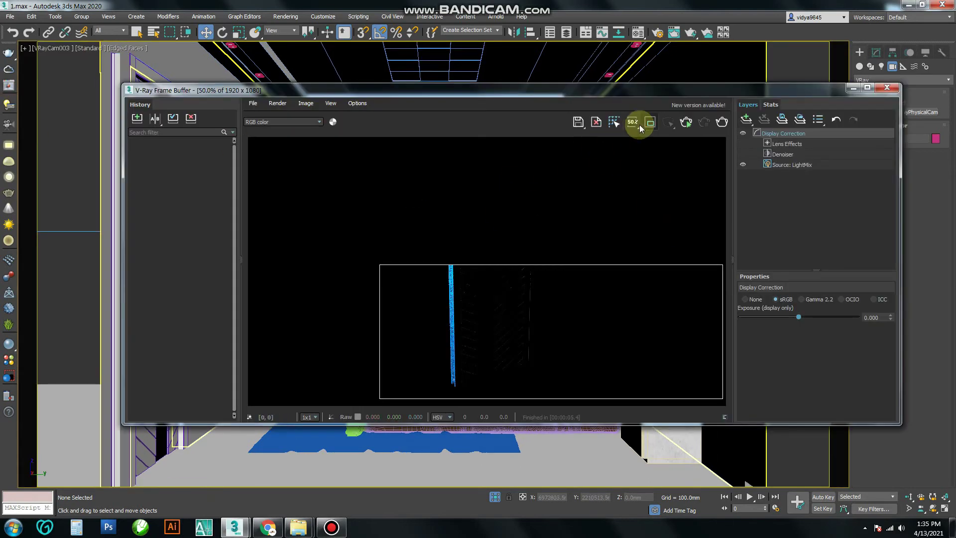
Run a half-resolution test render and inspect it at full size, including the ceiling
left_click(640, 124)
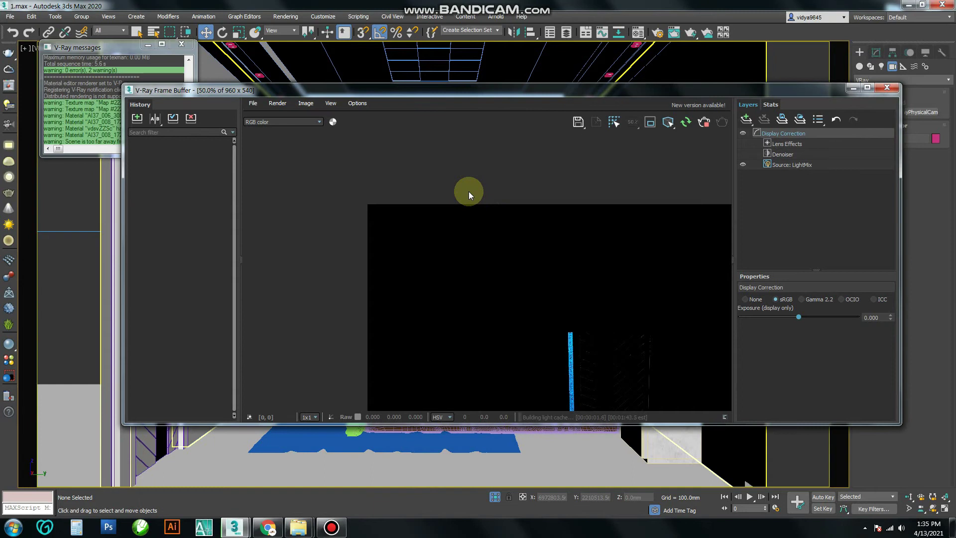
left_click(494, 300)
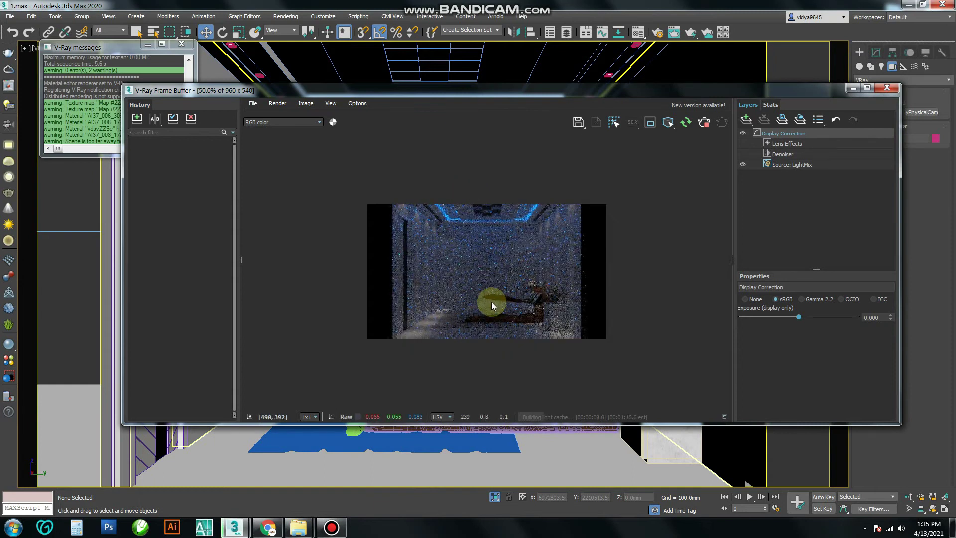
double_click(492, 302)
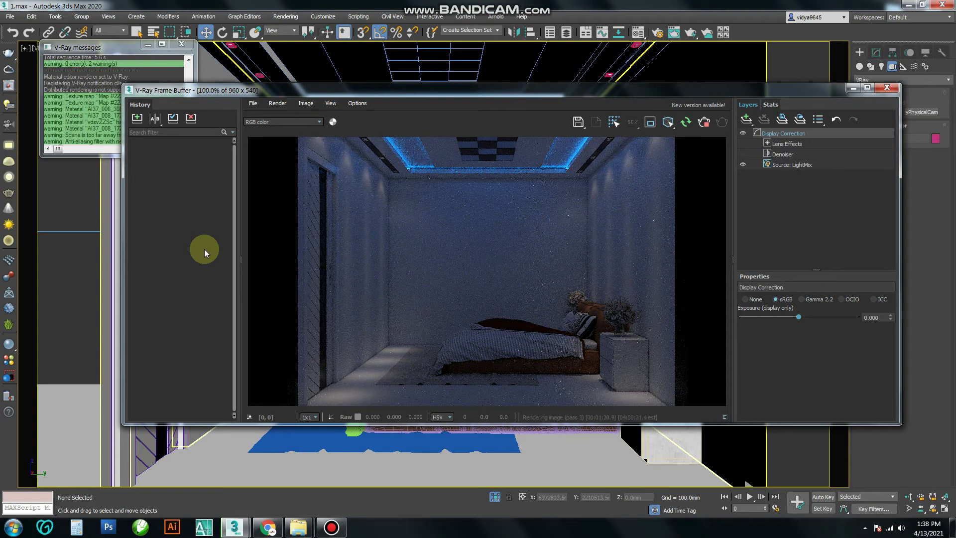
scroll(548, 292, "up", 1)
middle_click_drag(527, 295, 351, 285)
scroll(352, 285, "down", 1)
scroll(534, 343, "up", 1)
scroll(546, 289, "down", 1)
scroll(480, 244, "up", 1)
scroll(546, 331, "down", 1)
left_click(887, 87)
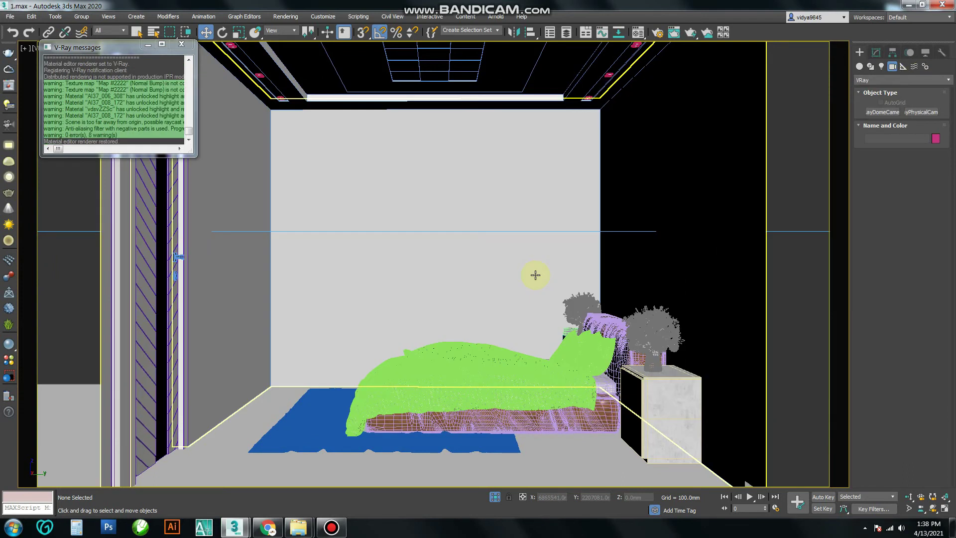
Check a group in the Top view, then return to the camera view and re-render it
key("t")
left_click(427, 172)
right_click(429, 168)
key("Escape")
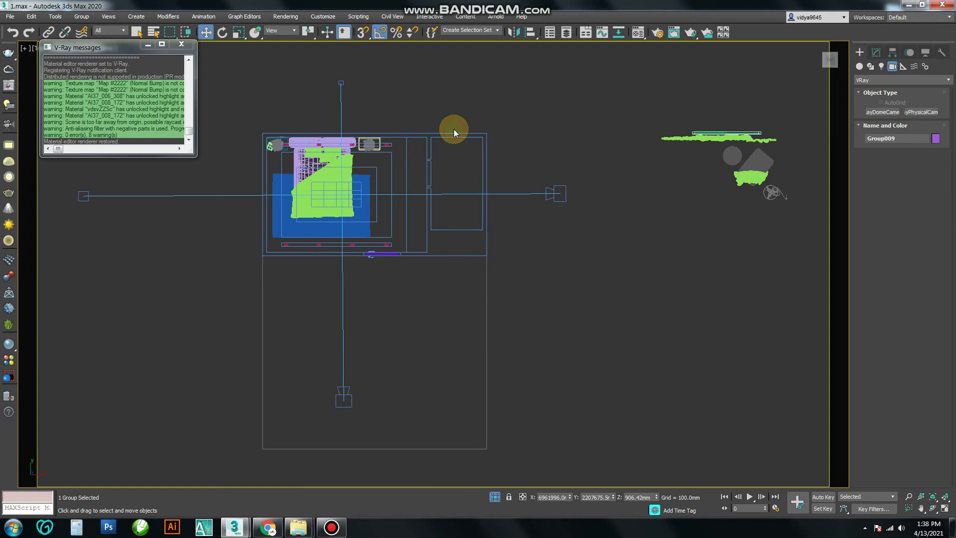
left_click(454, 100)
key("c")
key("shift+q")
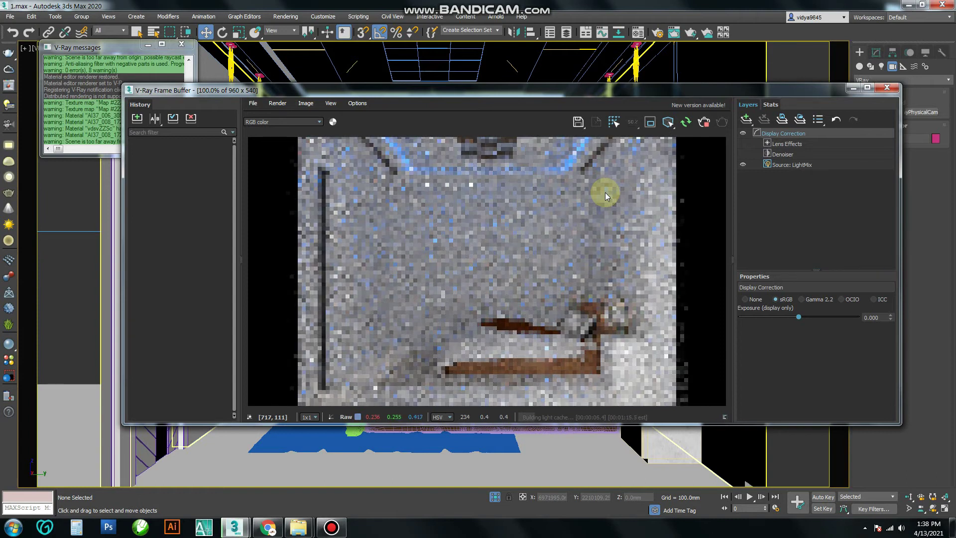
Give the Car Paint material a light blue reflection with 0.46 glossiness
key("m")
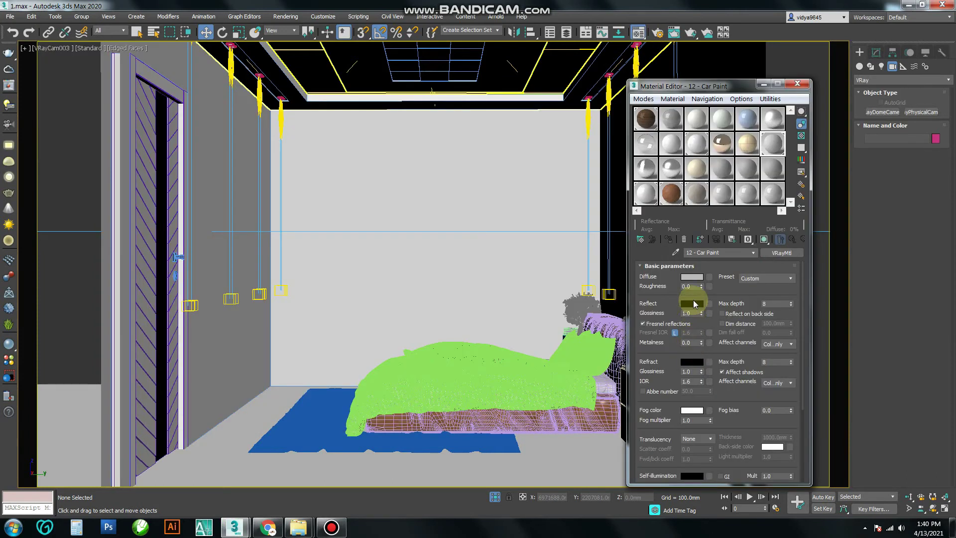
left_click(692, 304)
left_click(692, 303)
left_click(244, 71)
left_click(367, 149)
type("0.46")
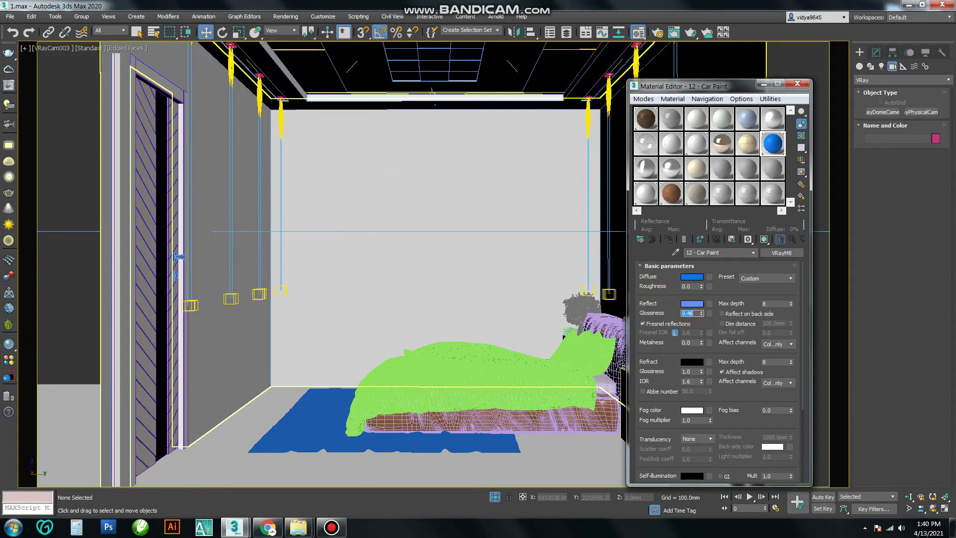
Select the six blue checker squares on the ceiling panel as polygons
left_click(444, 67)
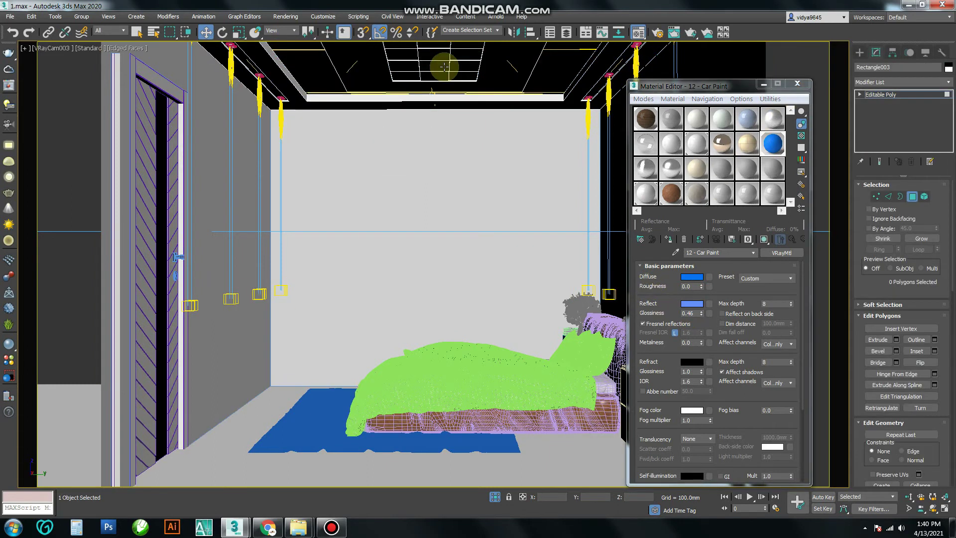
key("alt+q")
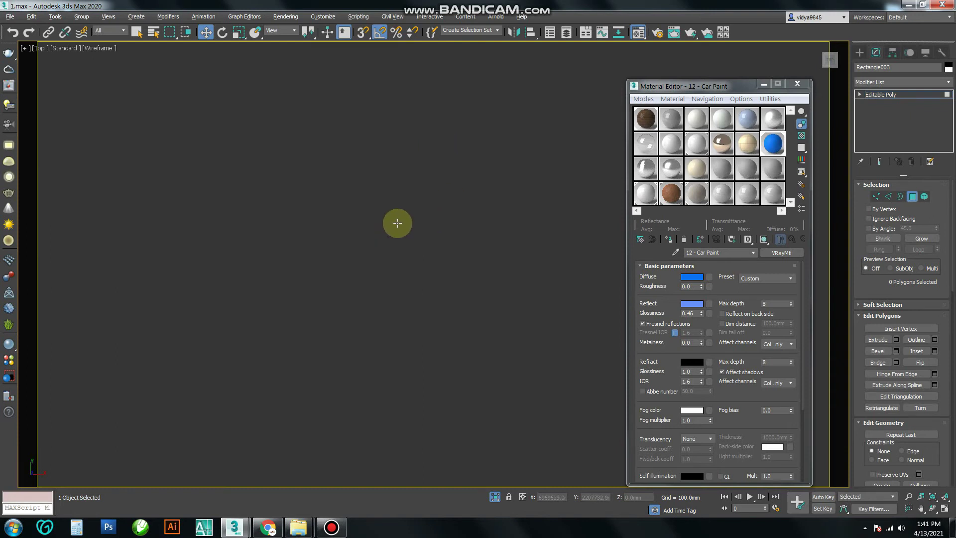
left_click(912, 196)
key("alt+q")
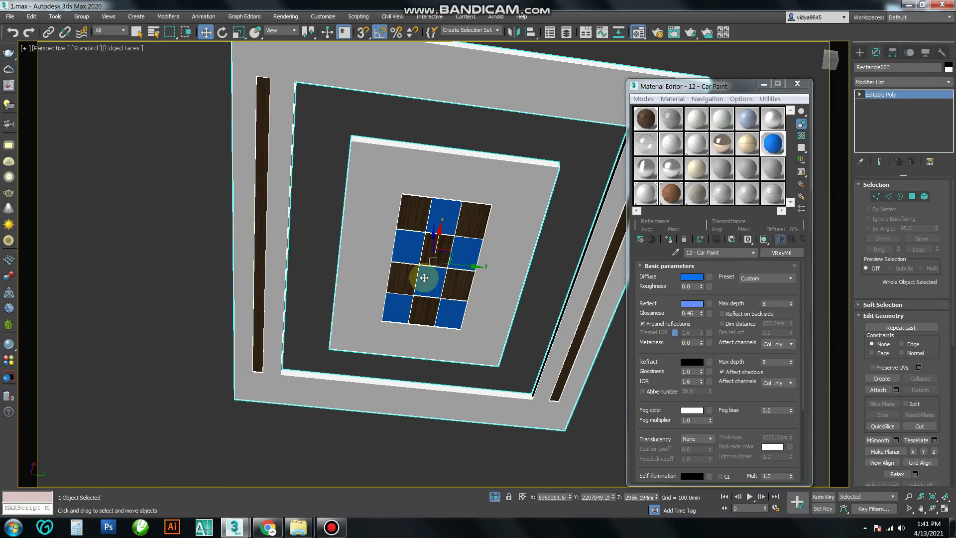
key("4")
left_click(443, 214)
left_click(407, 247, "ctrl")
left_click(463, 252, "ctrl")
left_click(431, 278, "ctrl")
left_click(390, 313, "ctrl")
left_click(450, 313, "ctrl")
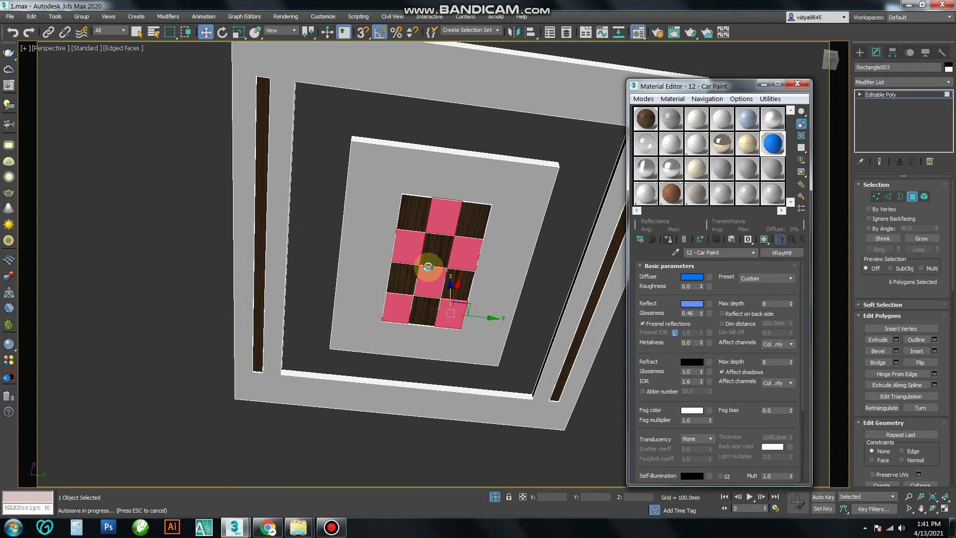
Make the checker squares orange diffuse with a salmon reflection colour
left_click(692, 277)
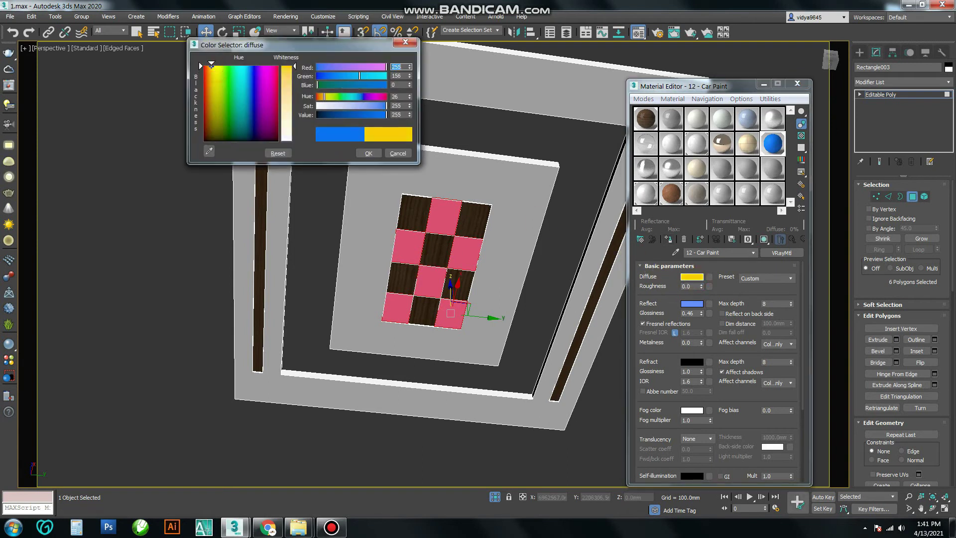
left_click(692, 304)
left_click(277, 101)
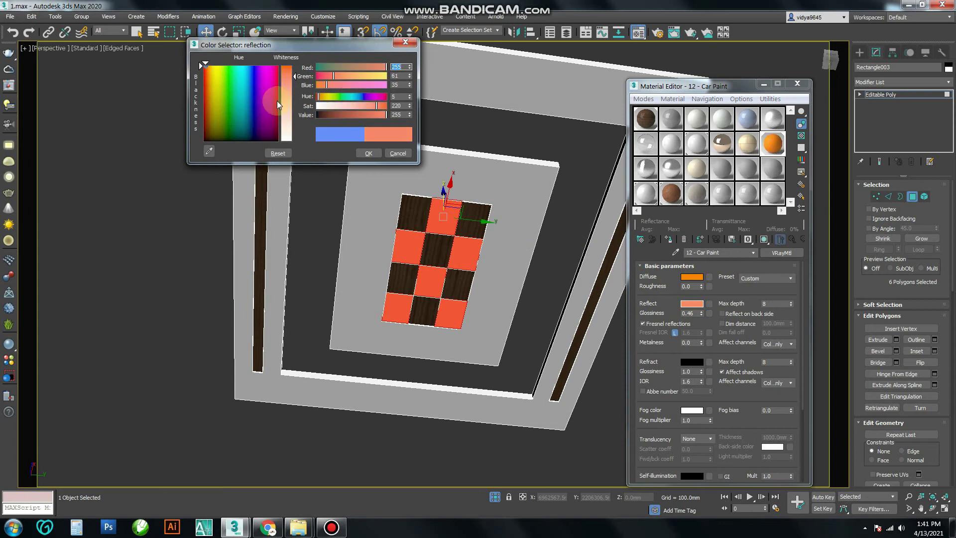
left_click(368, 153)
left_click(524, 137)
Switch the viewport to the VRayCam003 camera view
key("m")
key("c")
double_click(448, 192)
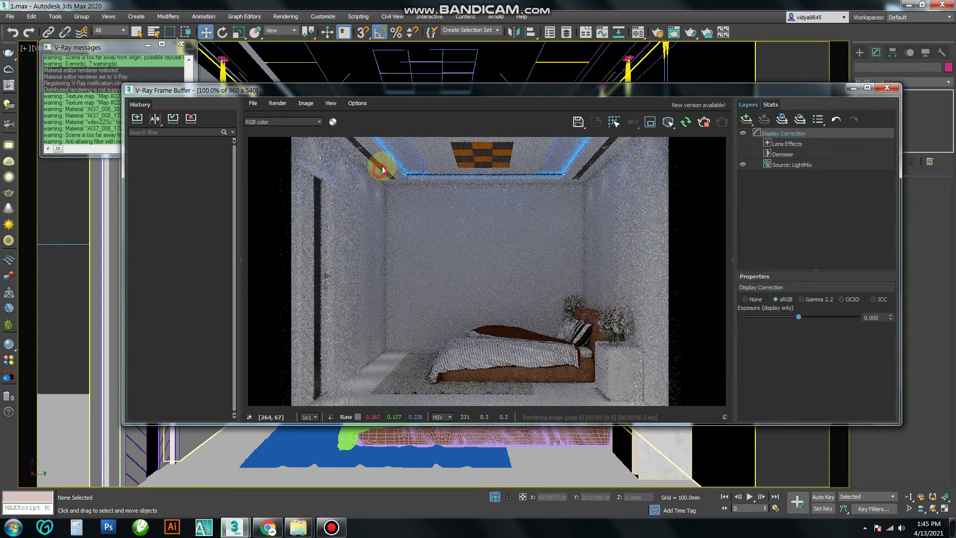
Zoom around the V-Ray Frame Buffer to inspect the render, then close it
scroll(386, 174, "up", 2)
scroll(425, 202, "down", 2)
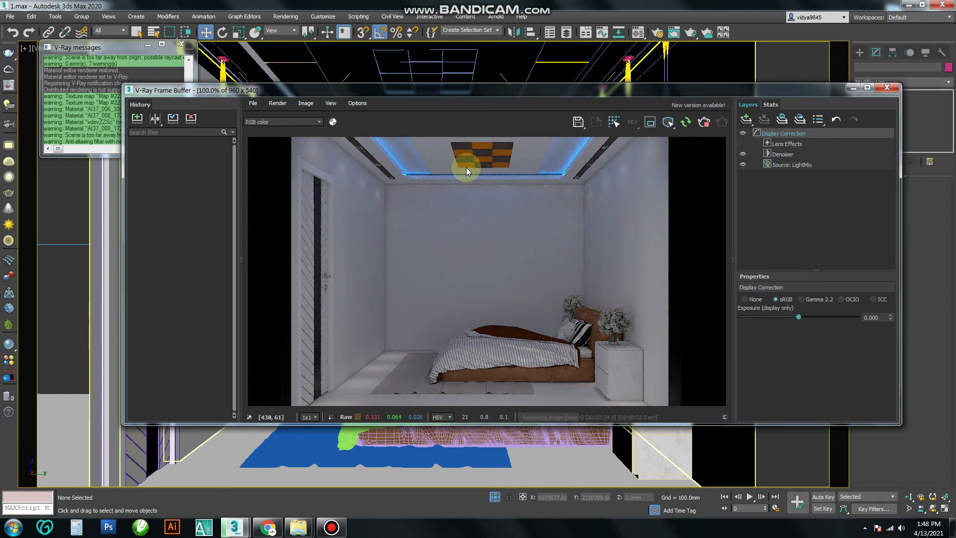
scroll(356, 148, "up", 2)
scroll(356, 149, "up", 3)
left_click(887, 87)
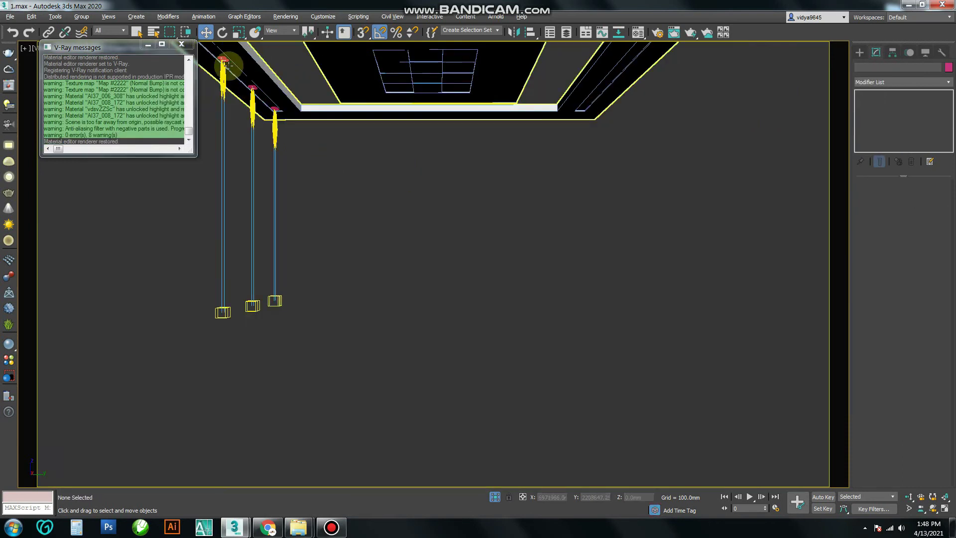
Reopen the frame buffer, re-render the camera view, and close it again
key("ctrl+i")
scroll(553, 195, "down", 5)
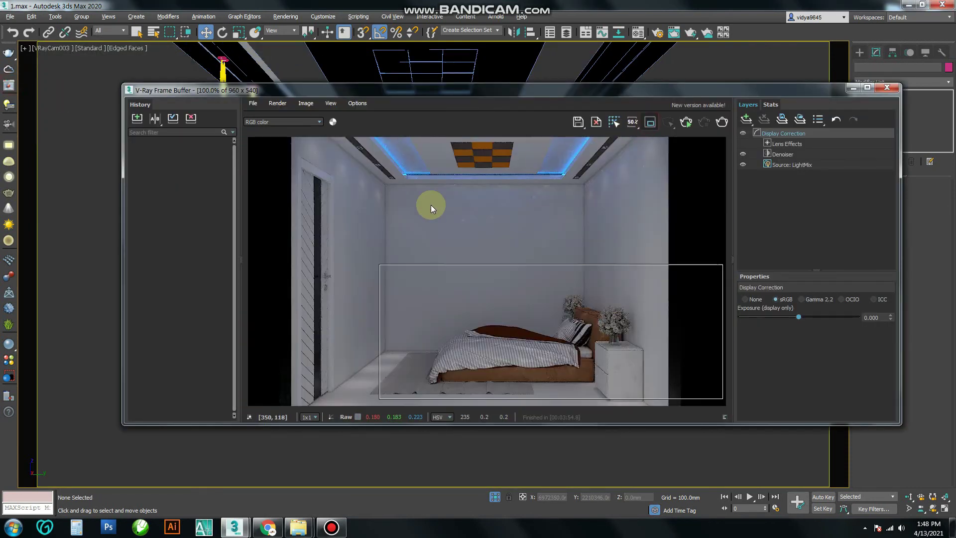
key("shift+q")
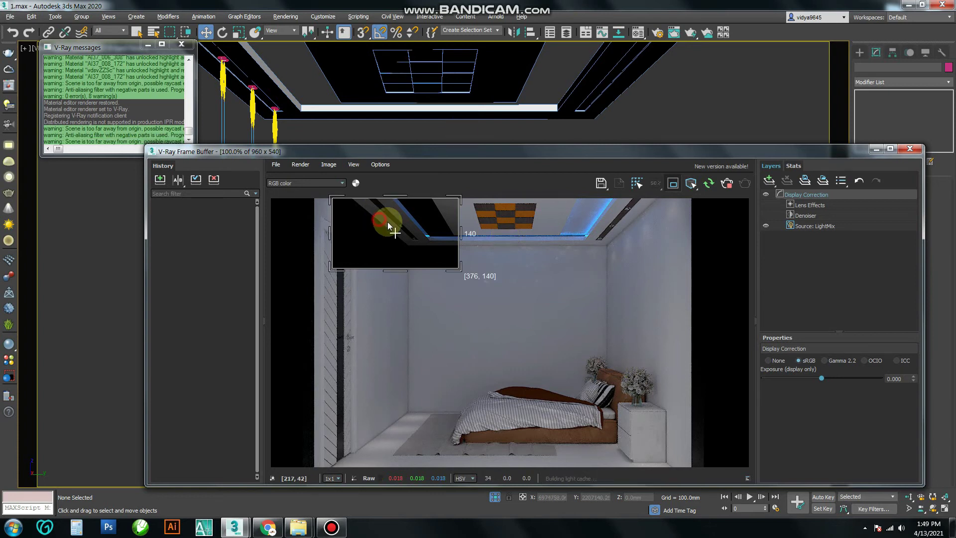
scroll(387, 222, "up", 3)
left_click(194, 52)
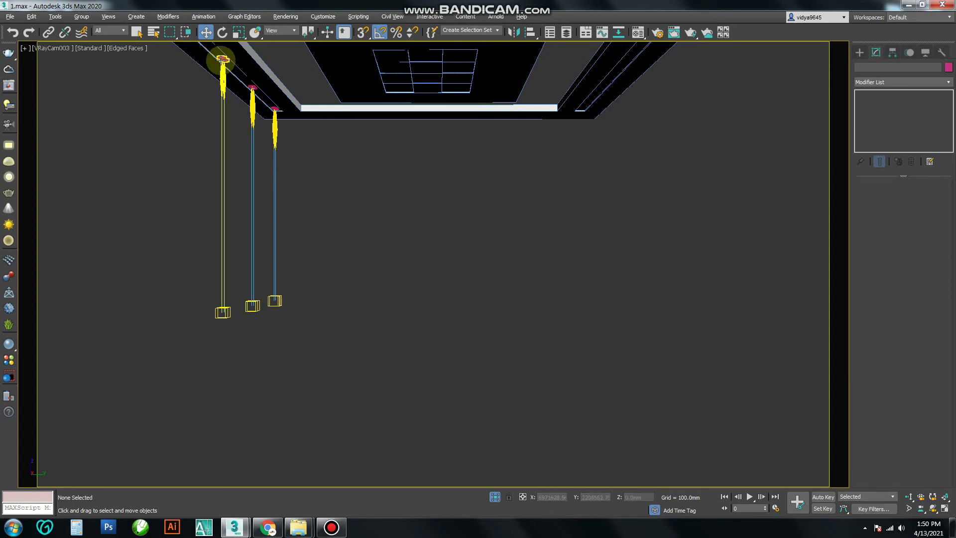
Isolate the pendant light group and ungroup it
left_click(224, 83)
key("alt+q")
key("z")
left_click(391, 220)
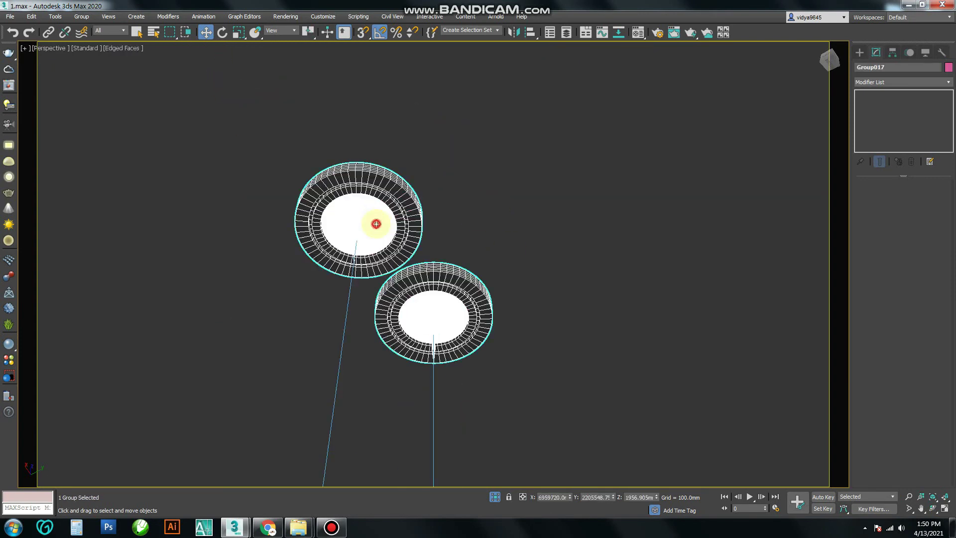
left_click(81, 17)
left_click(91, 46)
Select the upper ring's inner cap polygon
left_click(373, 219)
key("4")
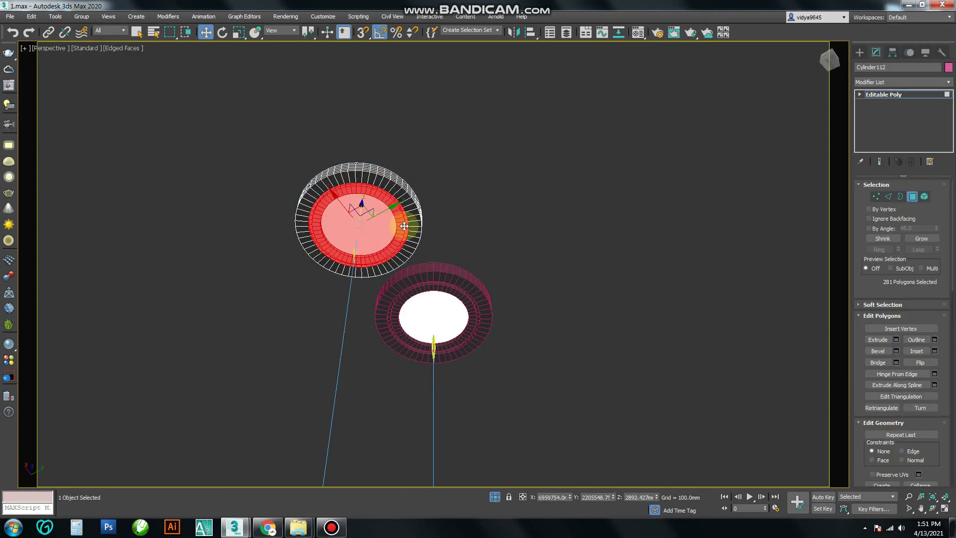
left_click(438, 226)
left_click(384, 218)
key("z")
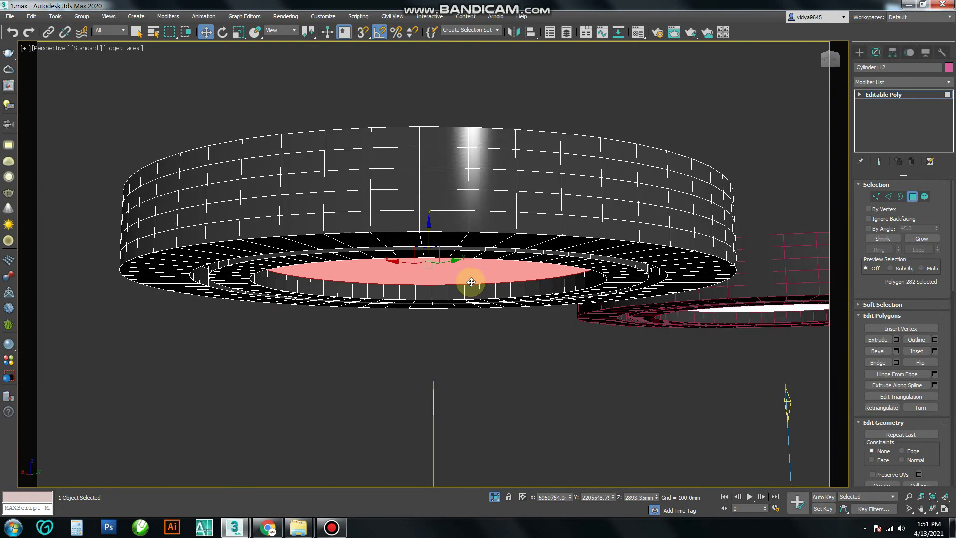
Assign the cap a VRayLightMtl with colour intensity 10
key("m")
left_click(772, 193)
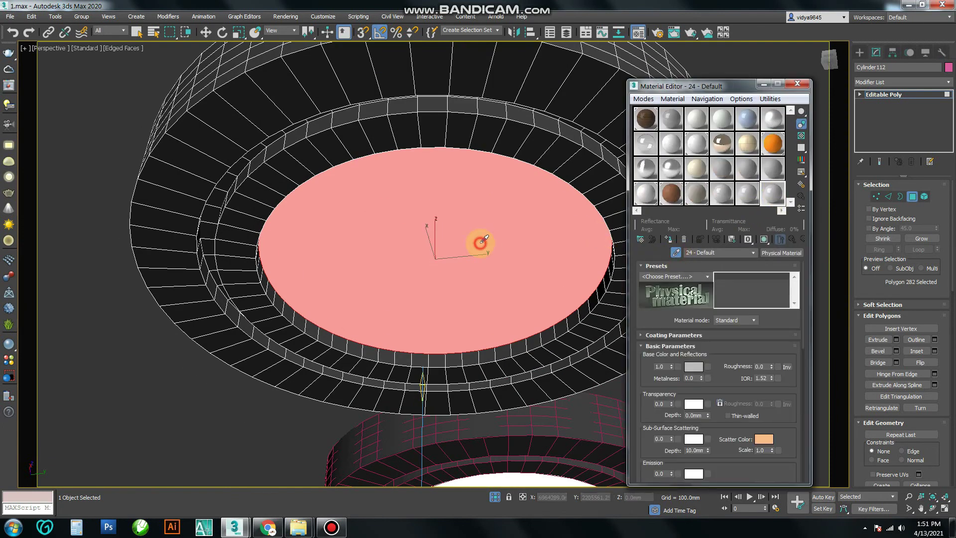
left_click(673, 279)
type("10")
key("Return")
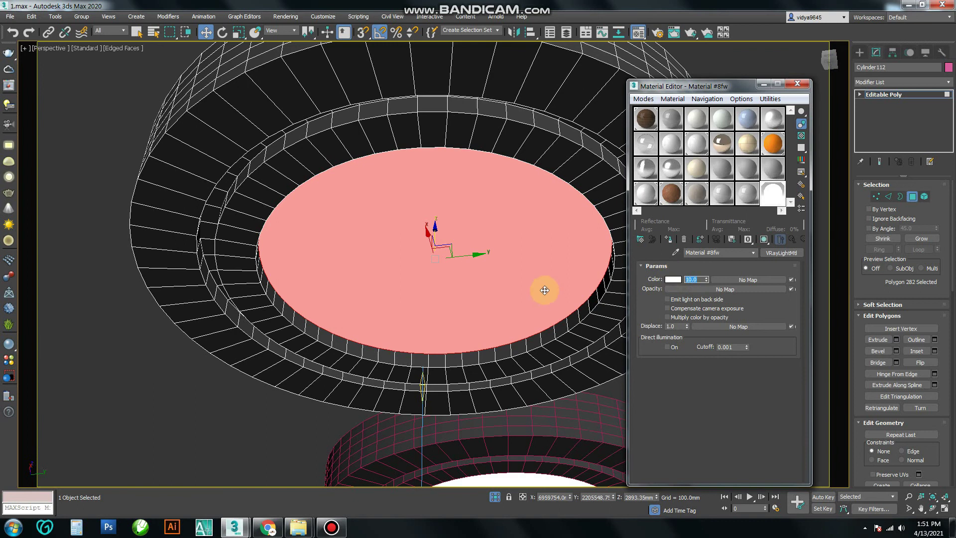
scroll(544, 289, "down", 5)
Apply the same glowing light material to the lower ring's inner cap
middle_click_drag(573, 165, 492, 327, "alt")
left_click(492, 327)
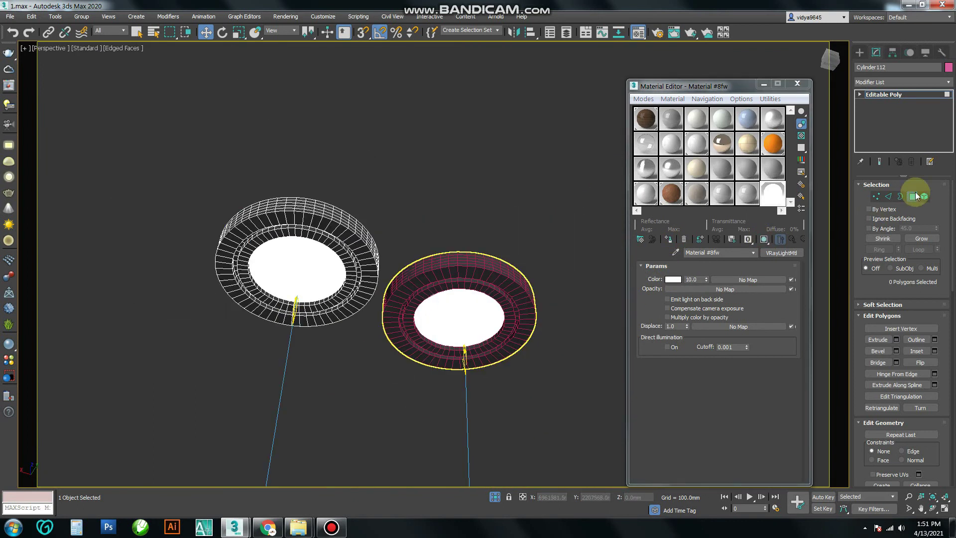
left_click(912, 196)
left_click(458, 318)
left_click(669, 239)
key("m")
Group both rings and their hangers back together, then unhide all objects
scroll(557, 220, "down", 4)
left_click(913, 196)
left_click_drag(597, 199, 387, 318)
key("alt+g")
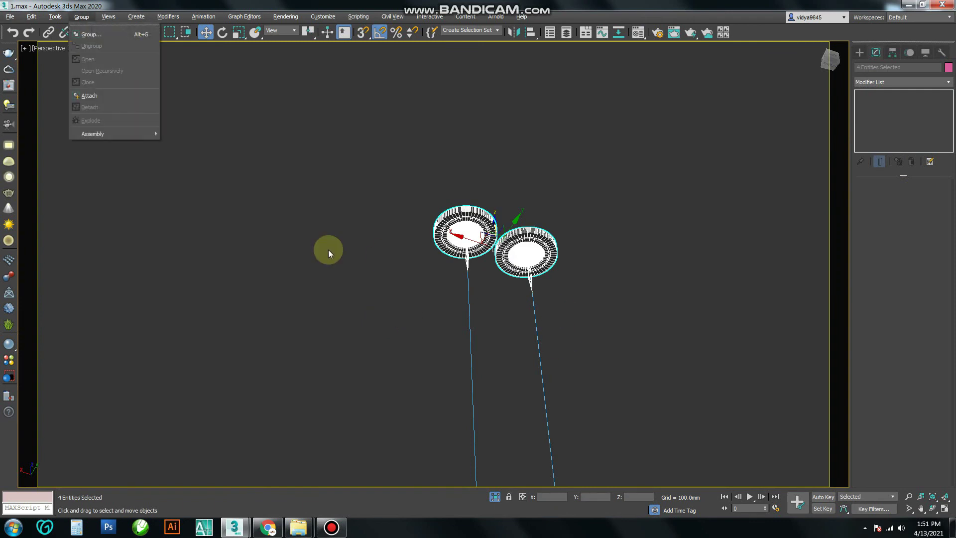
key("Return")
key("Return")
right_click(516, 271)
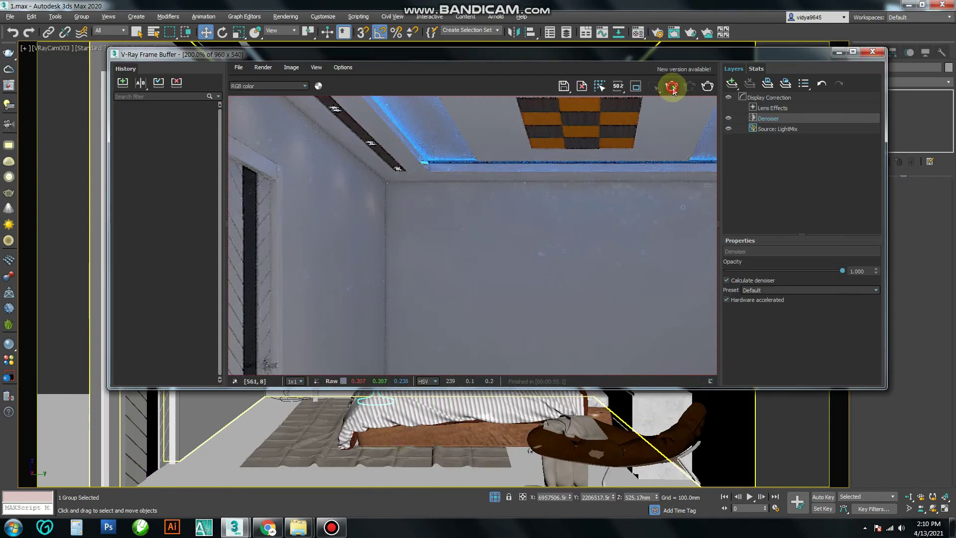
Render the bedroom, stop it, and mark a render region around the floor lamp
left_click(673, 90)
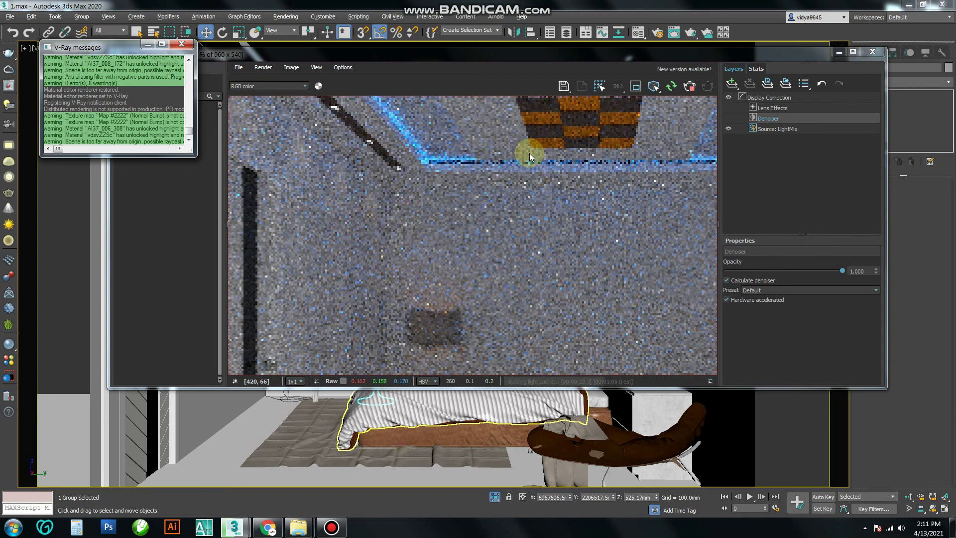
double_click(518, 239)
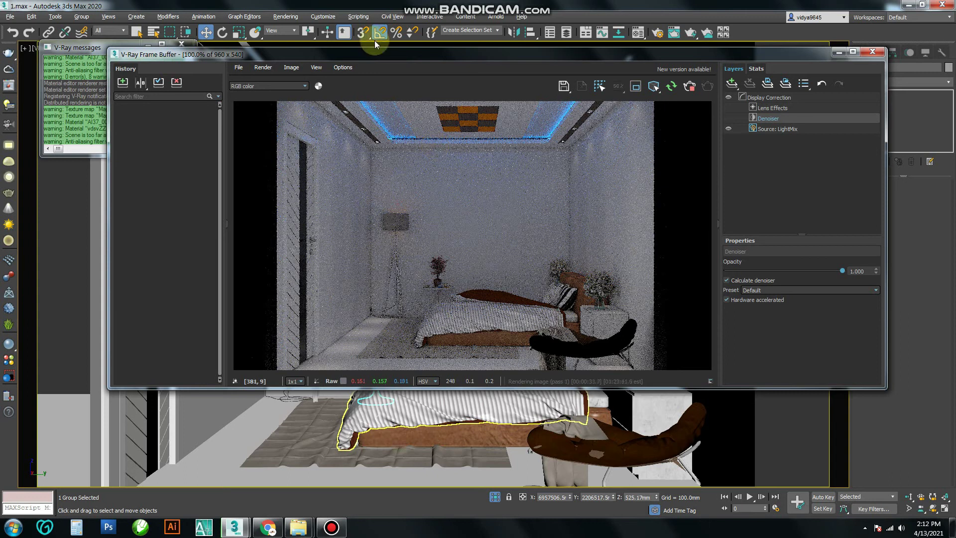
left_click(689, 85)
left_click(635, 85)
left_click_drag(451, 162, 362, 270)
Open the floor lamp group and select its VRayLight010 sphere light
left_click(840, 52)
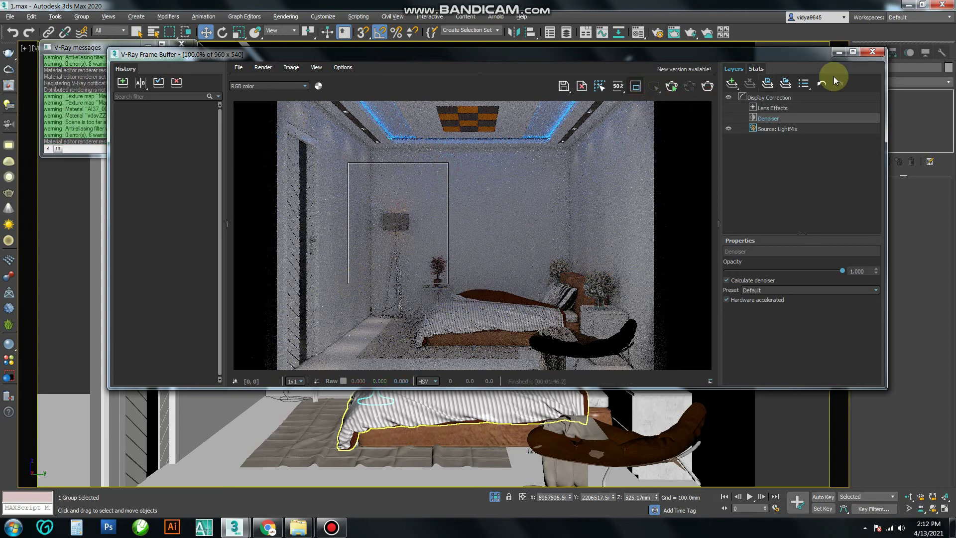
left_click(309, 240)
key("m")
left_click(331, 166)
left_click(307, 241)
left_click(83, 16)
left_click(88, 59)
left_click(307, 241)
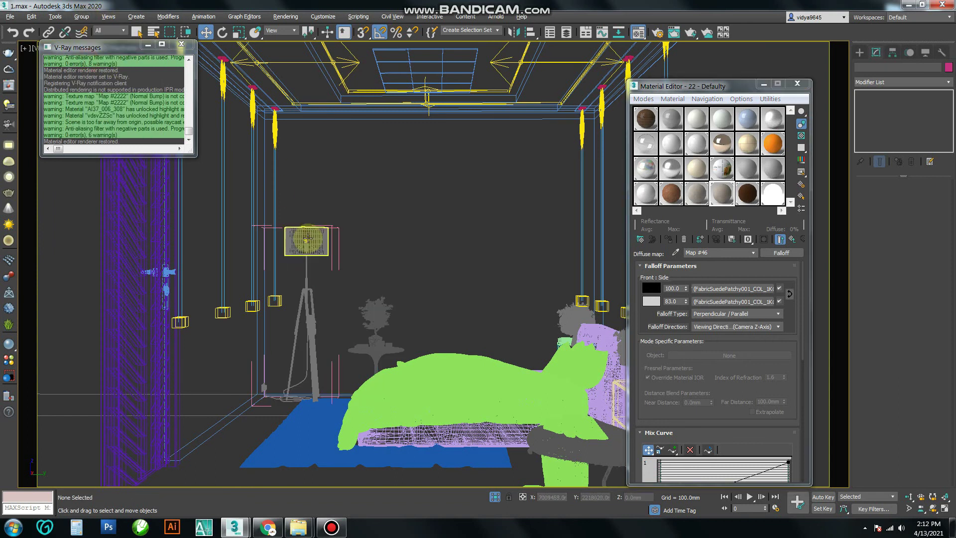
Set the lamp light's multiplier to 1300, then 2500, and re-render the region
double_click(917, 248)
type("1300")
key("Return")
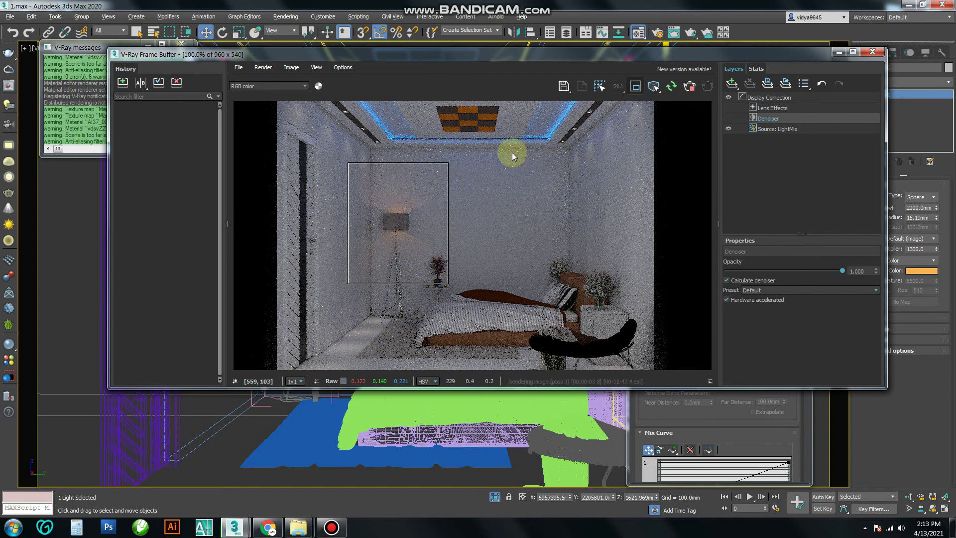
left_click(689, 86)
double_click(921, 248)
type("2500")
key("Return")
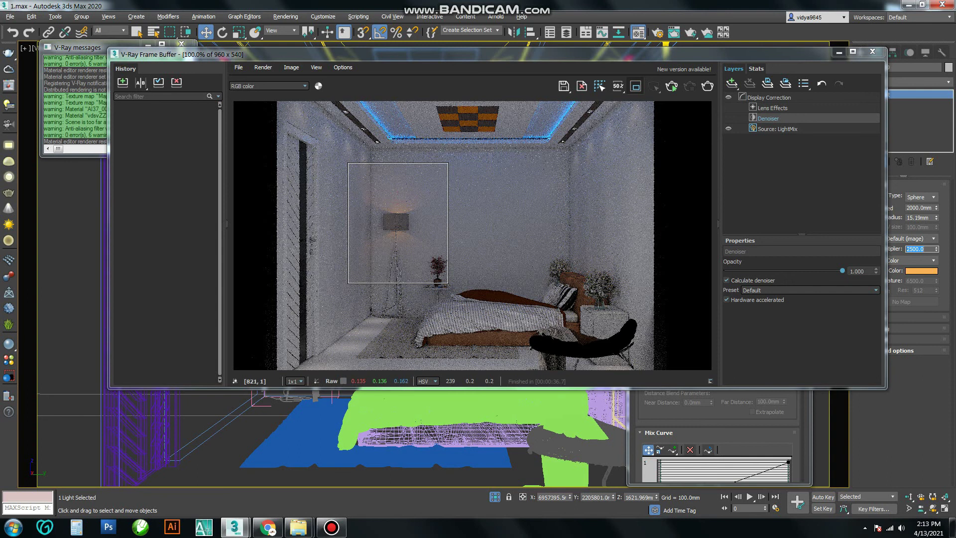
left_click(654, 86)
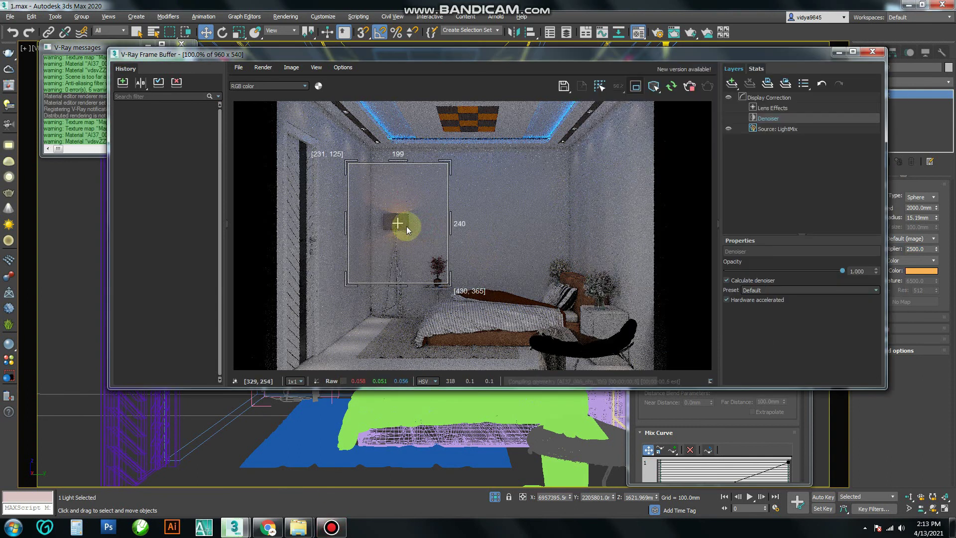